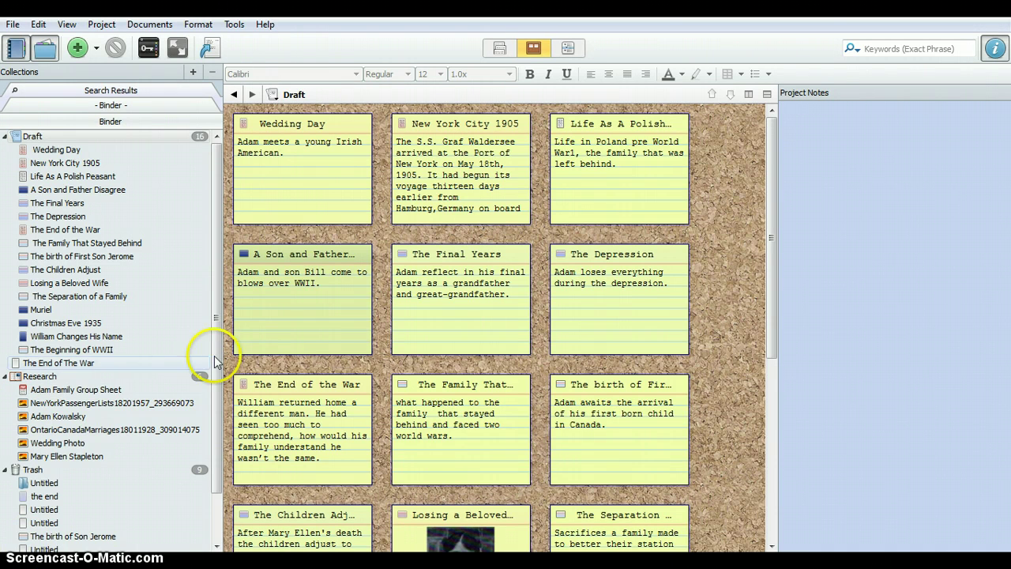
Select the Wedding Day card, switch the Draft folder to document view and return it to the corkboard.
click(286, 212)
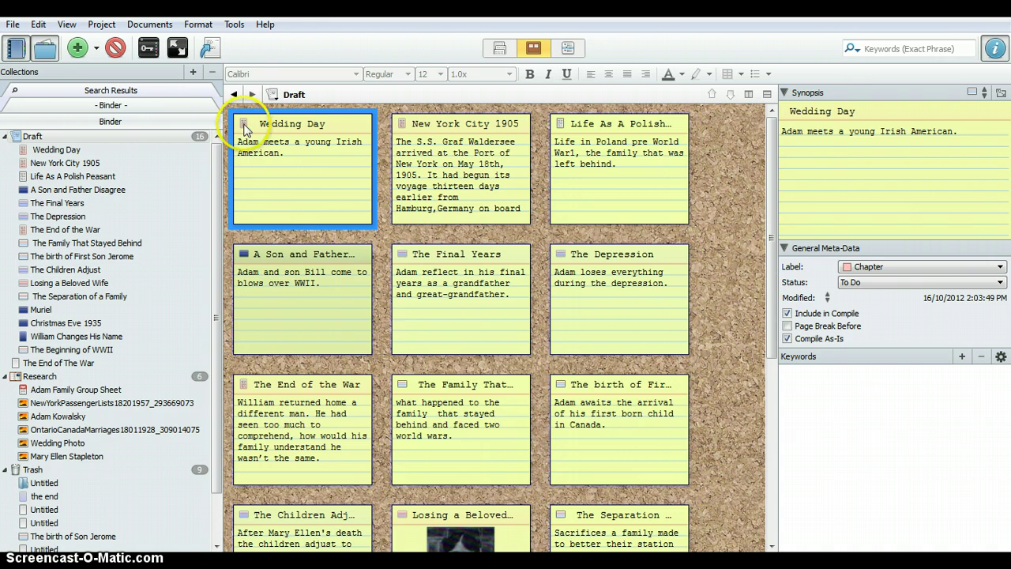
click(178, 137)
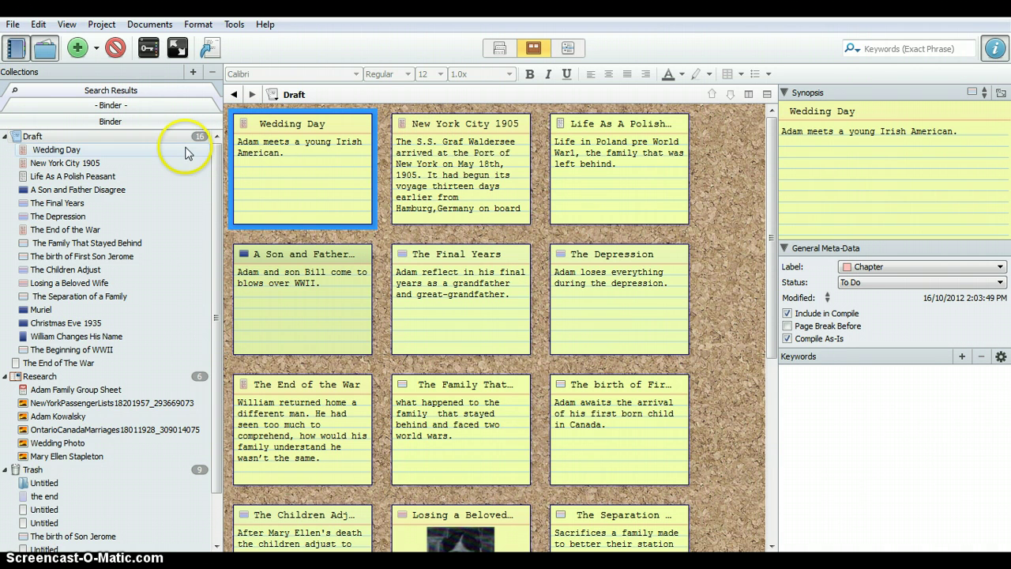
click(67, 24)
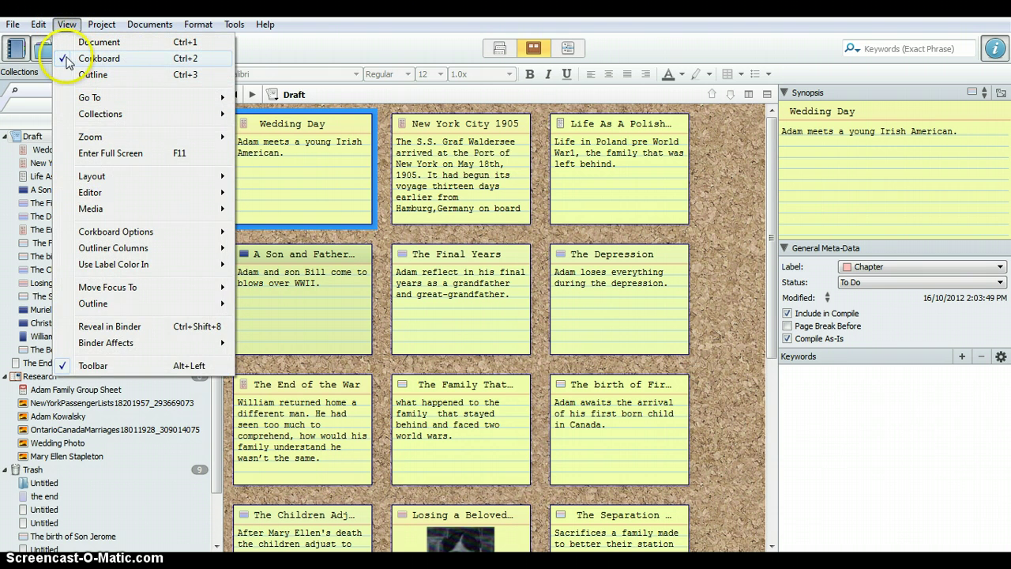
click(111, 42)
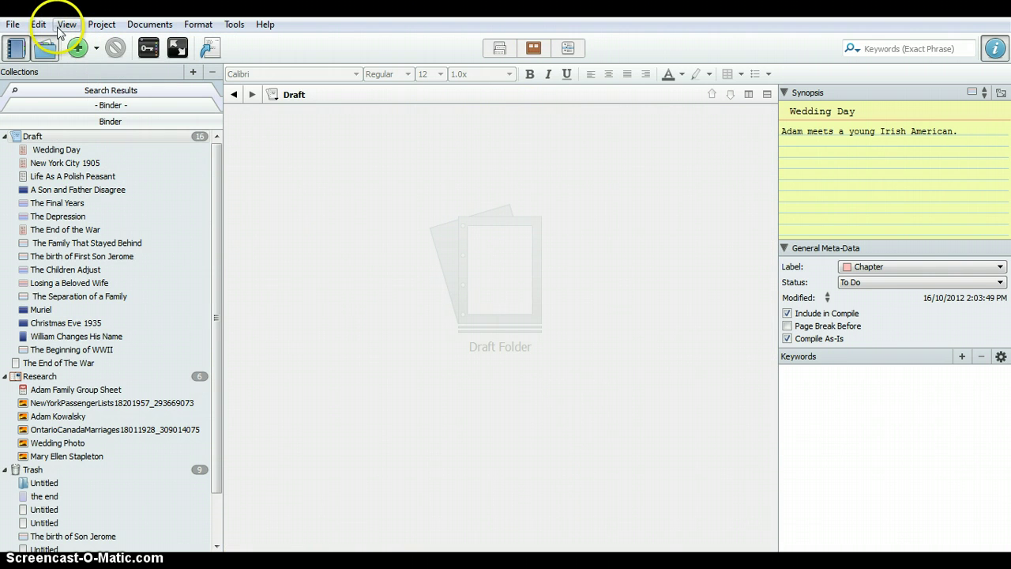
click(531, 50)
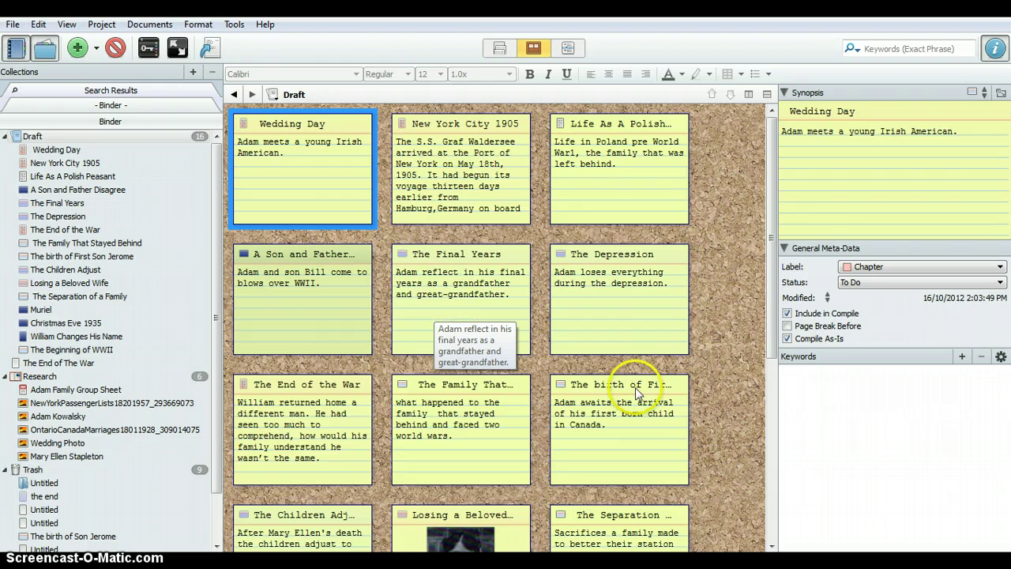
Add a new blank index card after The Beginning of WWII, the last card on the Draft corkboard.
scroll(712, 352, down, 5)
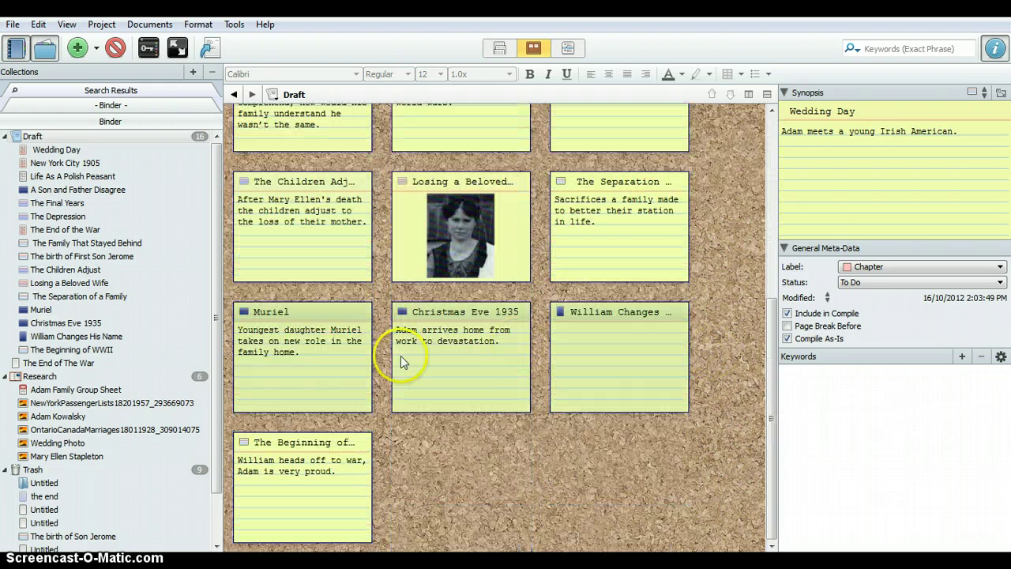
click(428, 466)
double_click(428, 462)
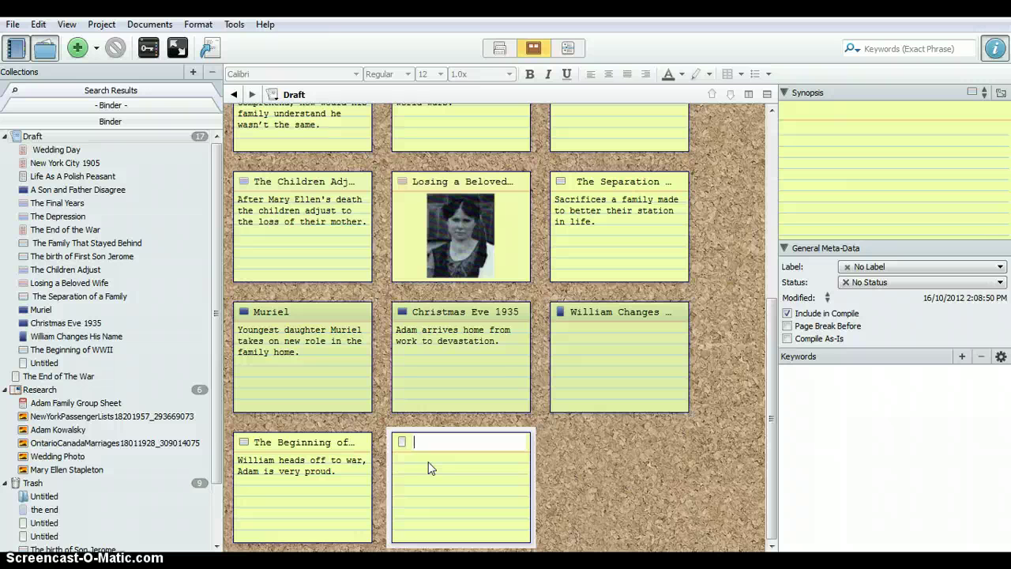
Set the Draft corkboard to show 4 cards across.
scroll(474, 338, up, 5)
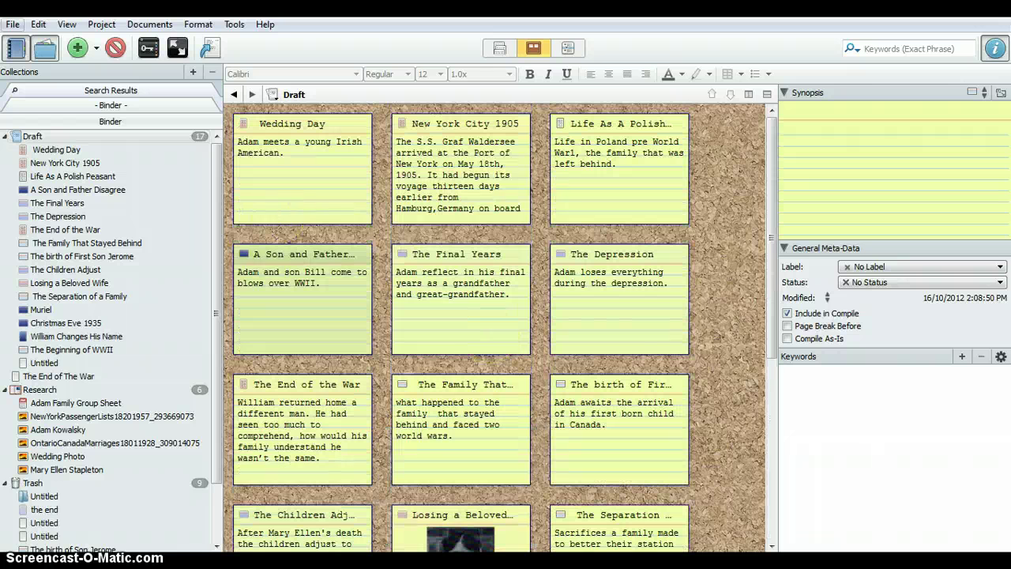
click(67, 23)
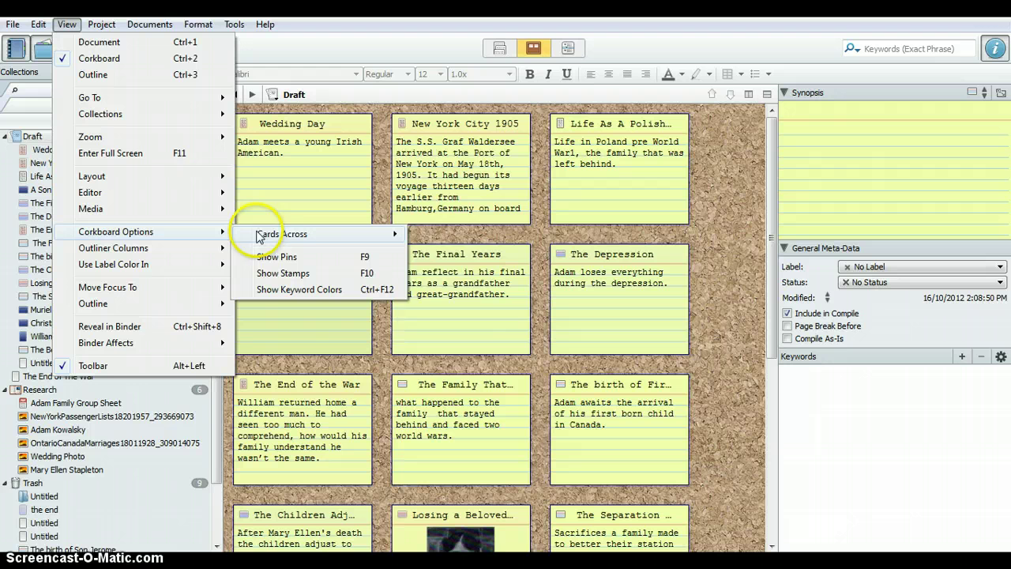
mouse_move(387, 234)
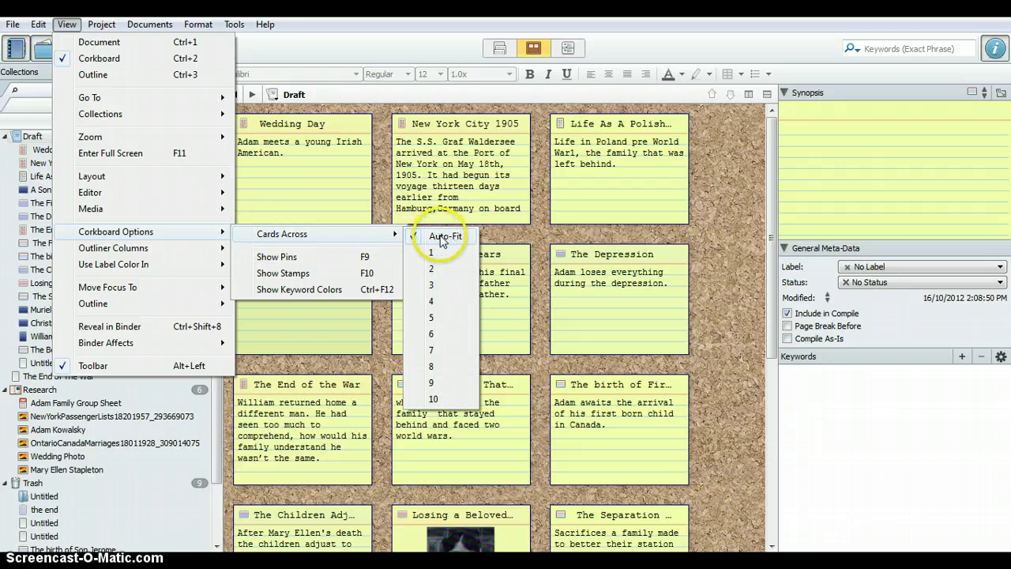
click(438, 301)
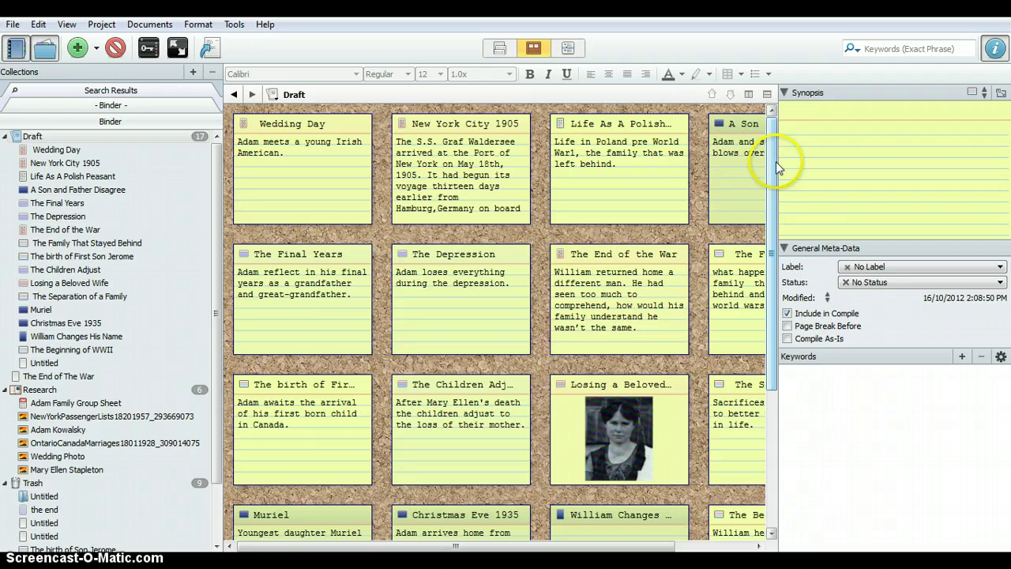
Narrow the inspector and the binder until all four card columns fit in the corkboard area.
drag(777, 161, 878, 154)
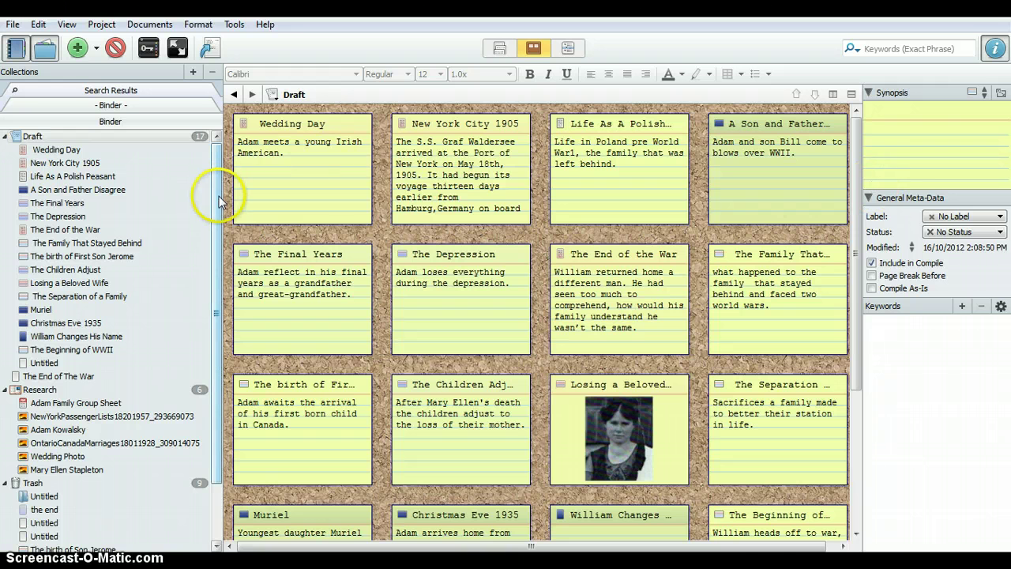
drag(215, 194, 184, 189)
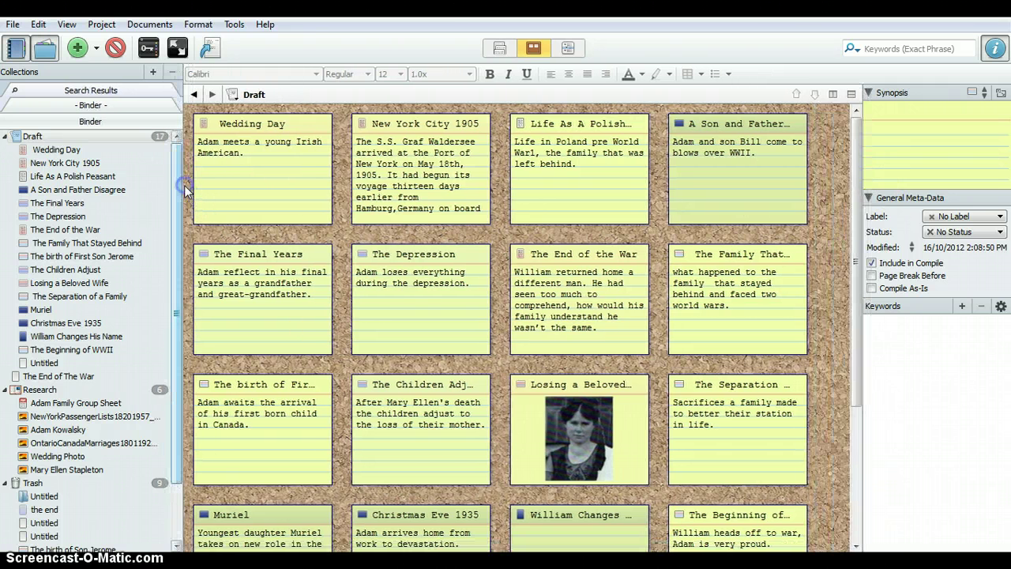
click(563, 330)
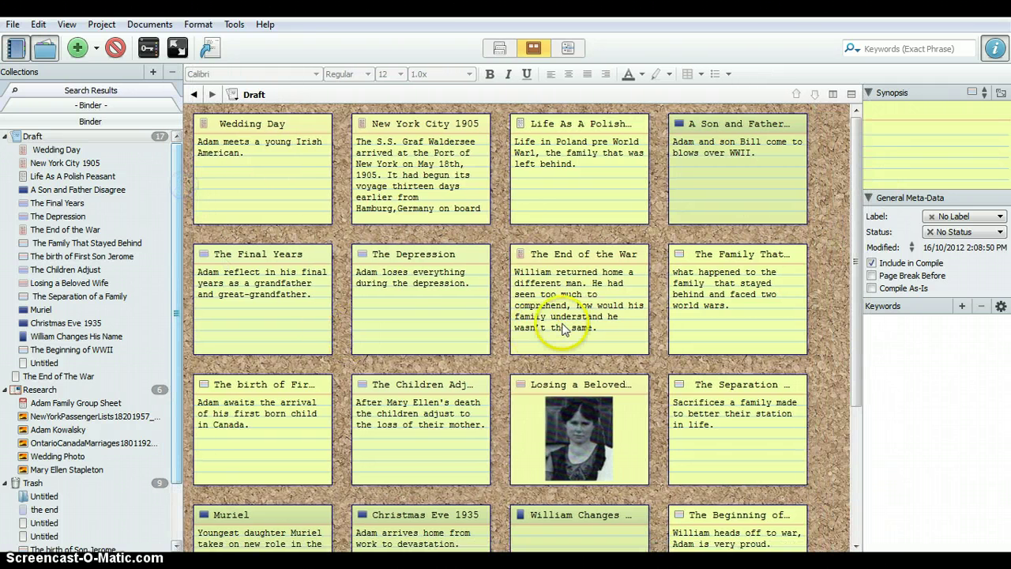
Show pins and status stamps on the corkboard's index cards.
click(66, 23)
mouse_move(168, 229)
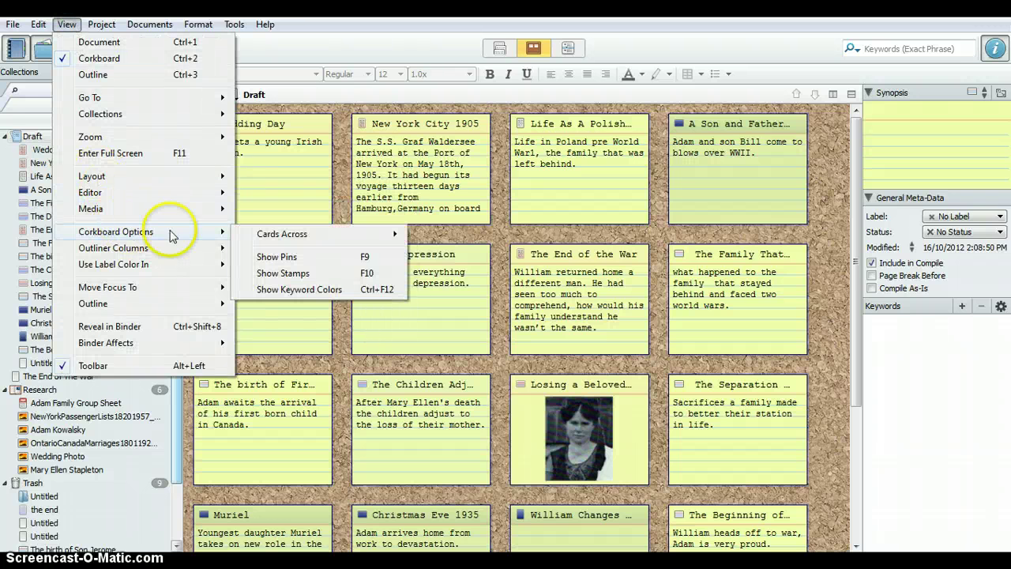
click(245, 261)
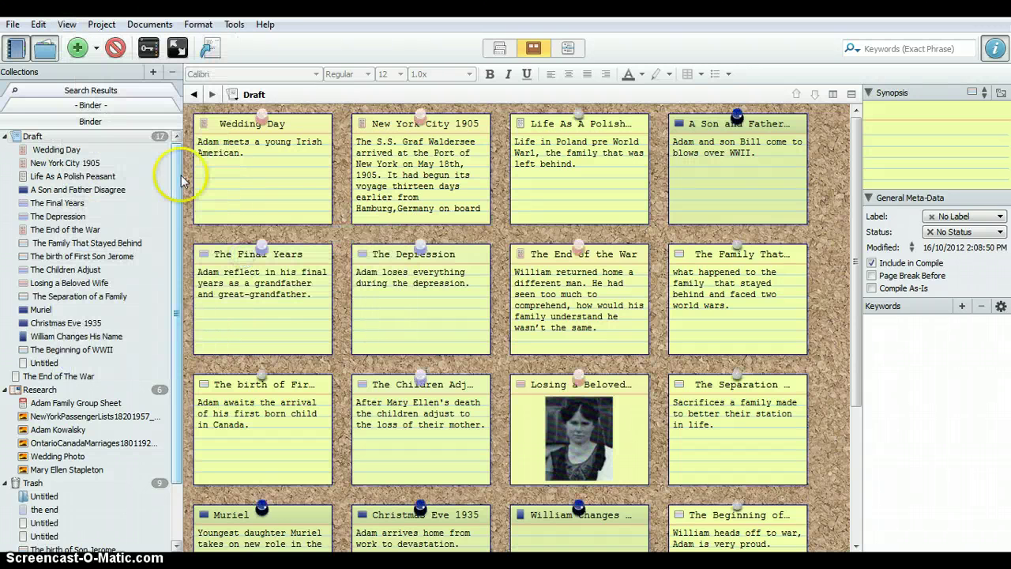
click(66, 23)
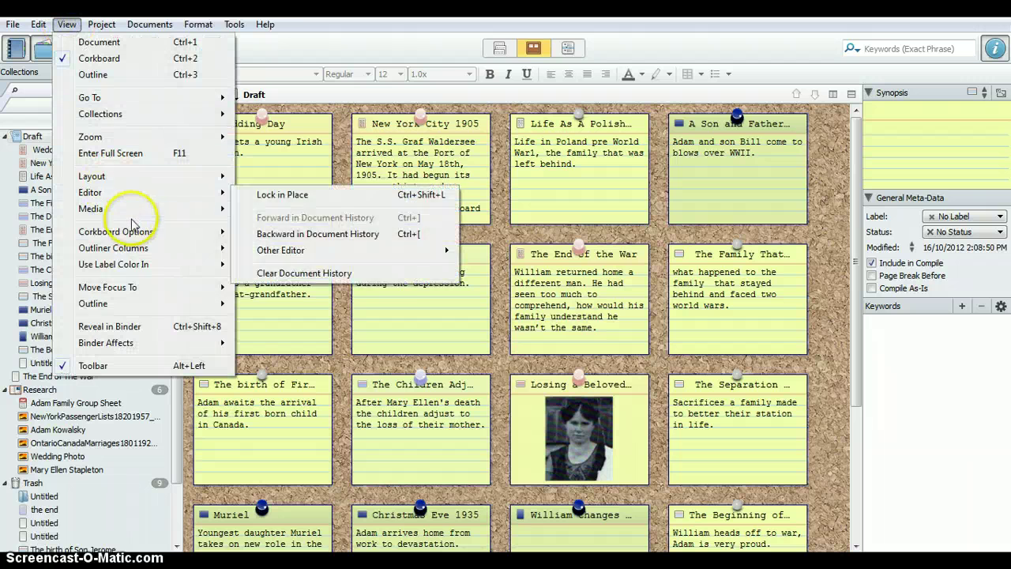
mouse_move(126, 232)
click(264, 273)
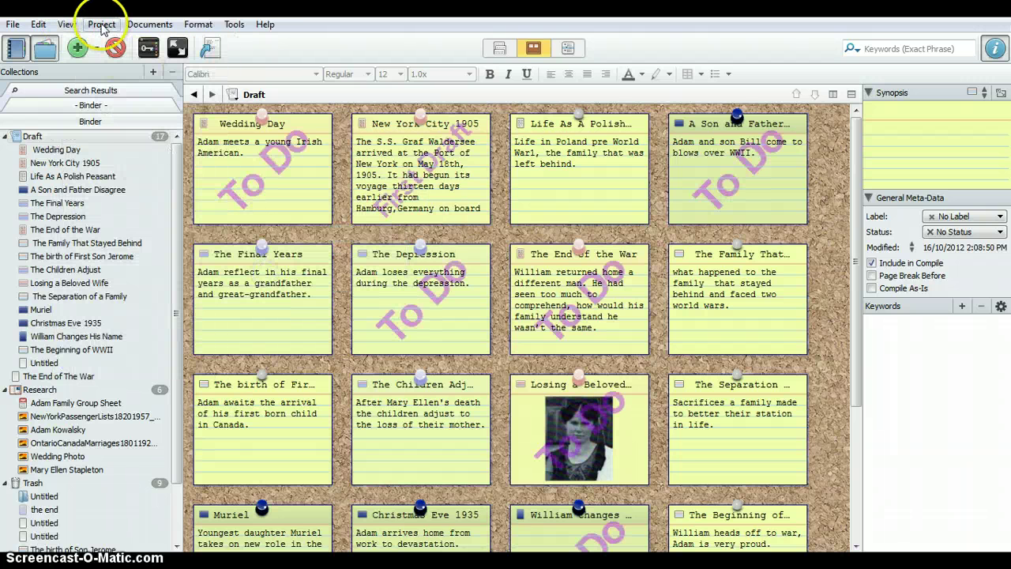
Show keyword colors on the corkboard's index cards.
click(73, 25)
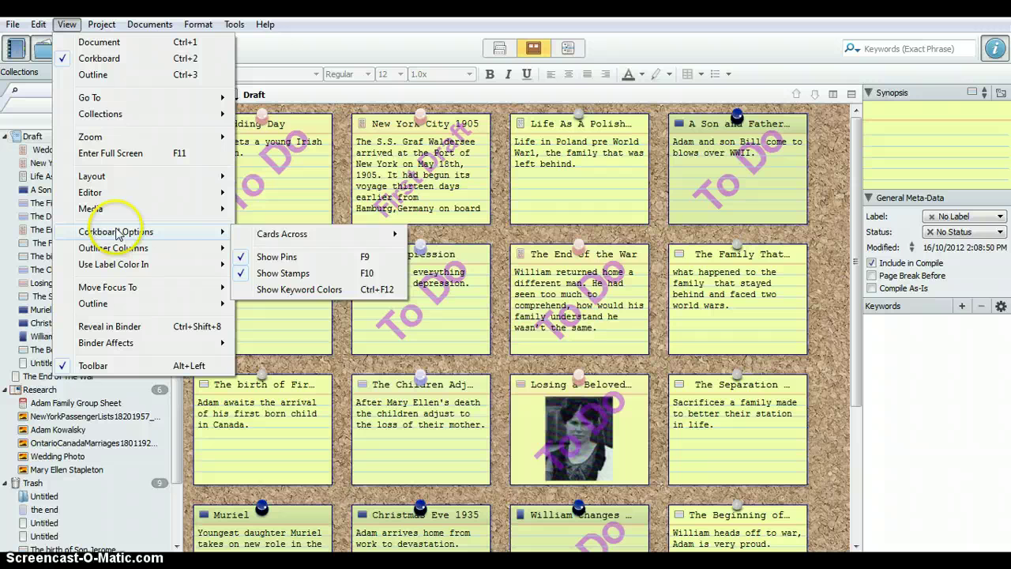
mouse_move(225, 248)
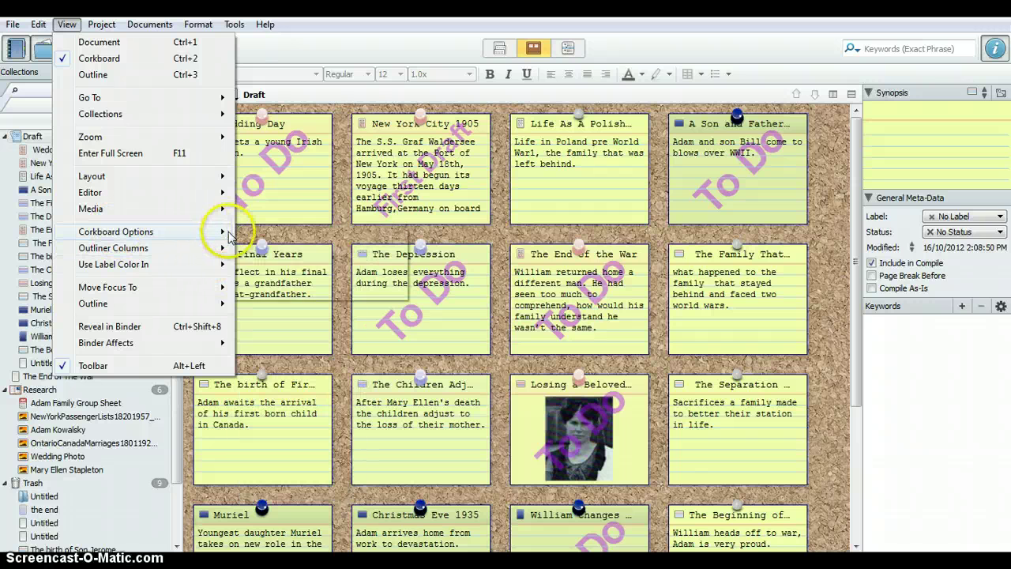
click(243, 289)
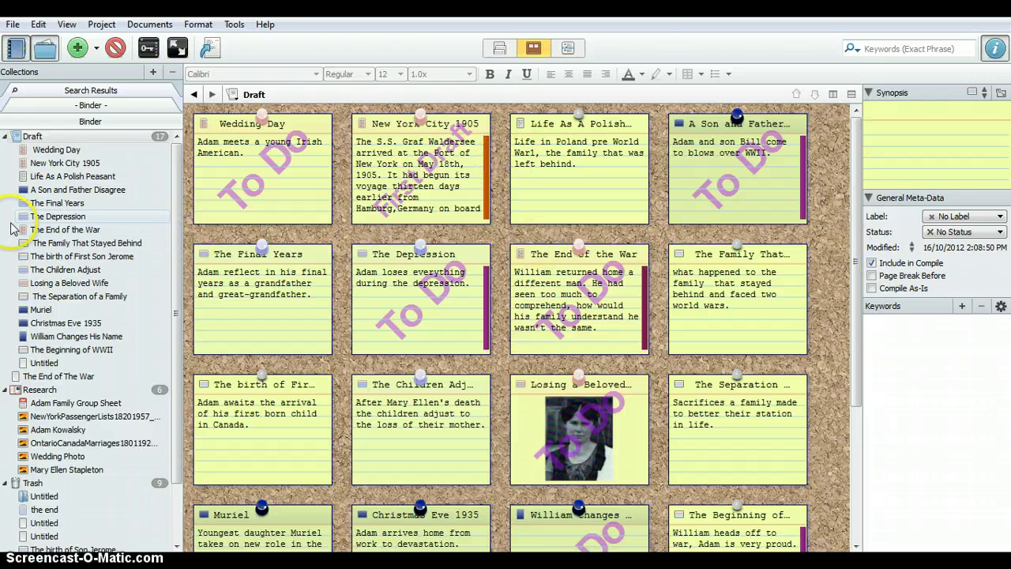
Select the Wedding Day and A Son and Father Disagree cards to examine their labels, statuses and keywords.
click(282, 183)
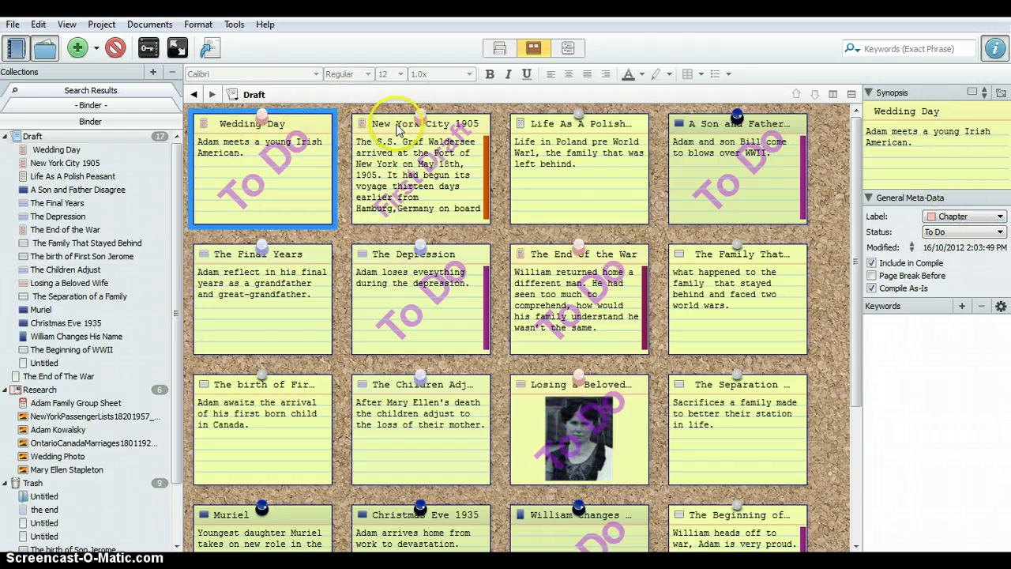
click(736, 118)
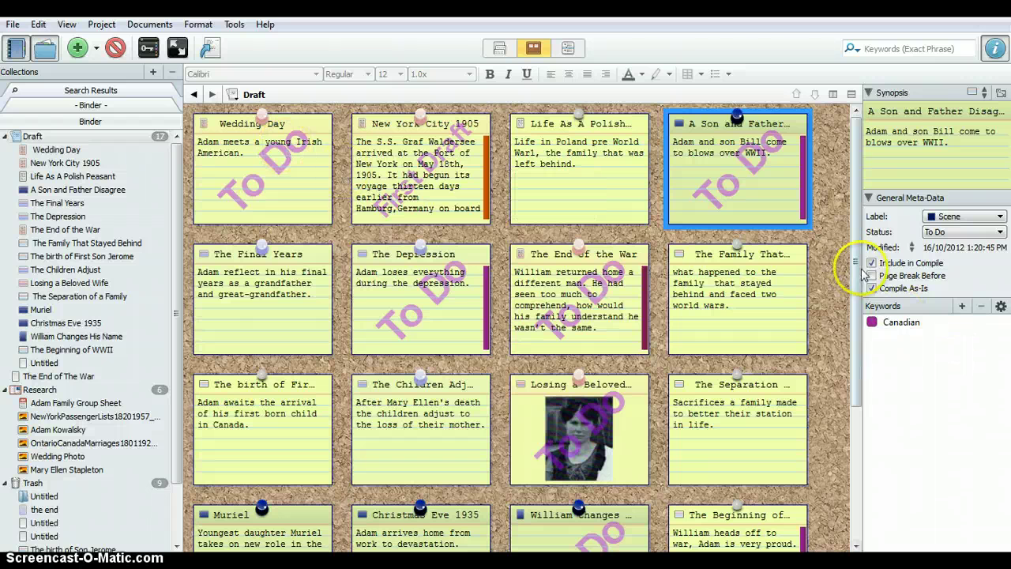
click(253, 201)
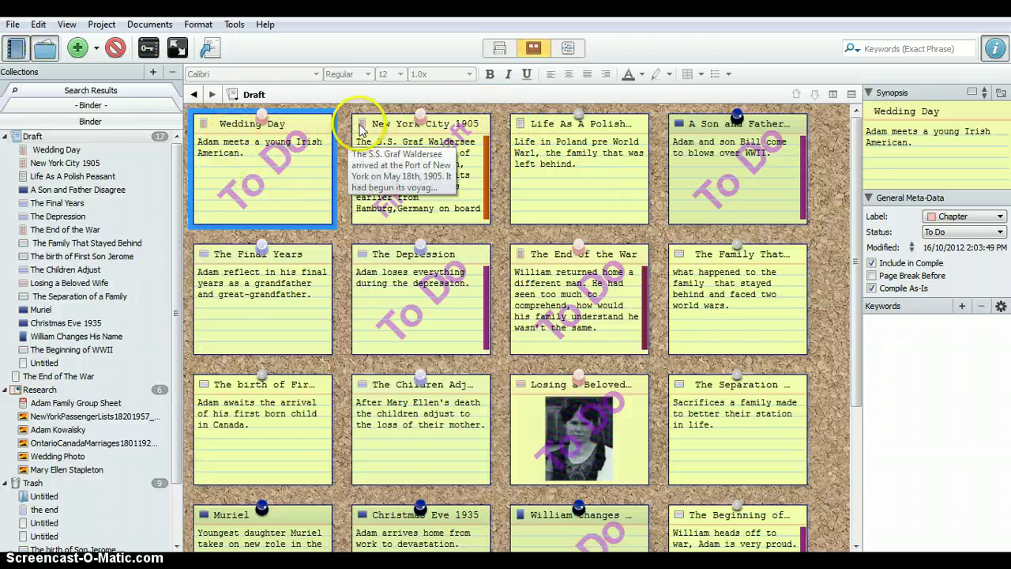
Open the New York City 1905 document from its index card and look through its text.
click(362, 129)
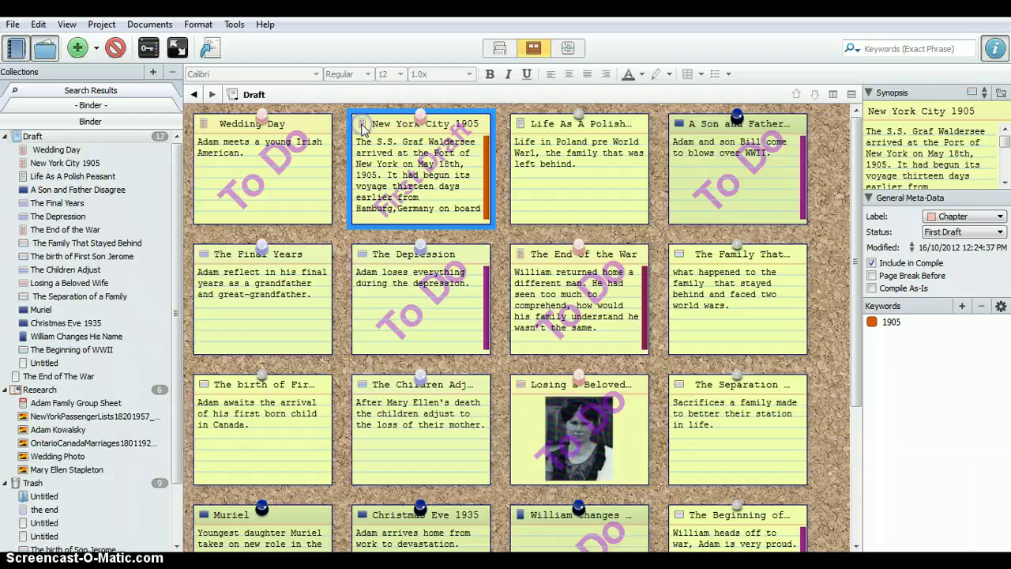
double_click(362, 127)
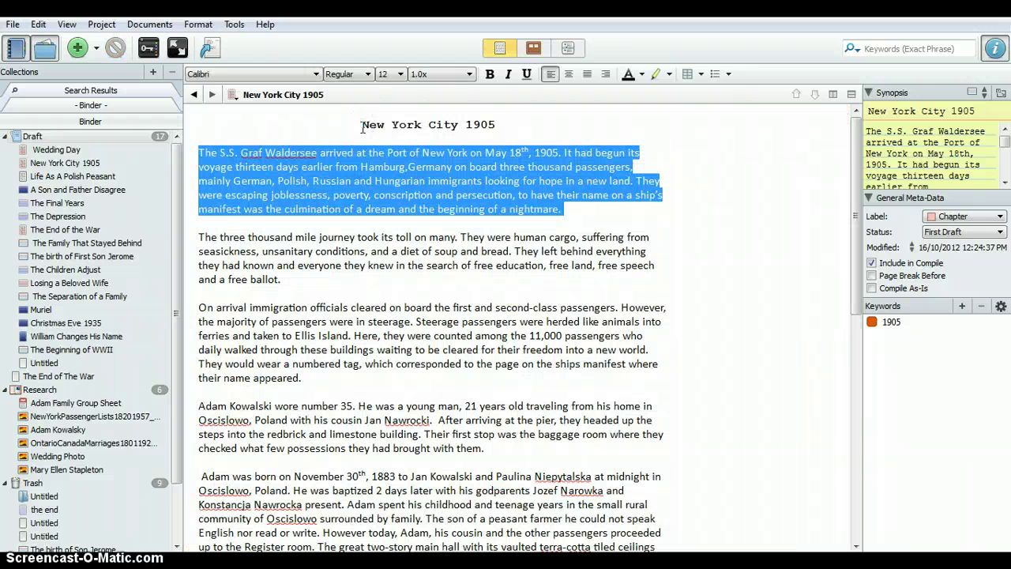
scroll(518, 428, down, 2)
scroll(518, 427, down, 3)
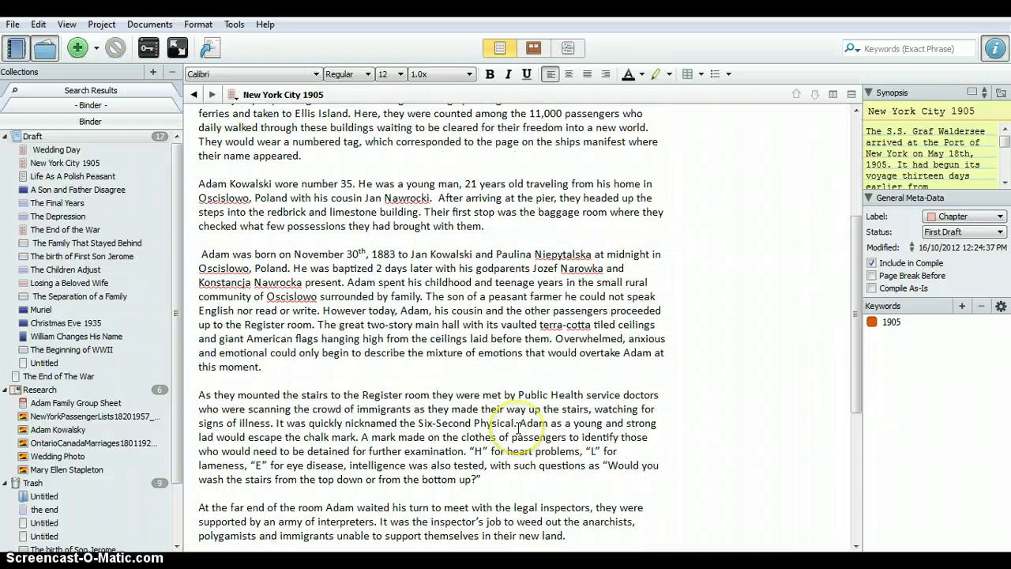
scroll(518, 428, up, 5)
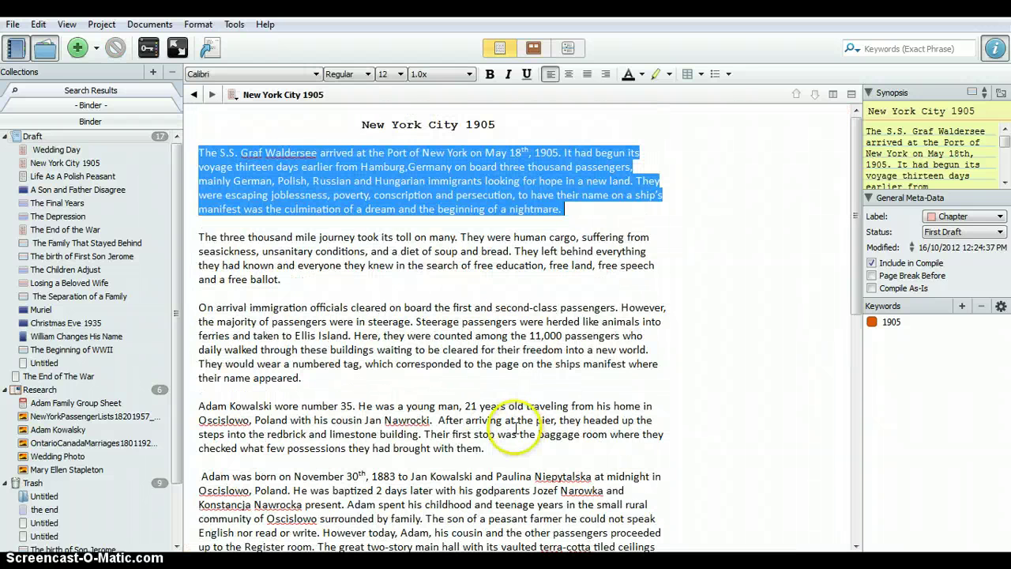
Return from the New York City 1905 text to the Draft folder's corkboard.
click(533, 49)
click(35, 137)
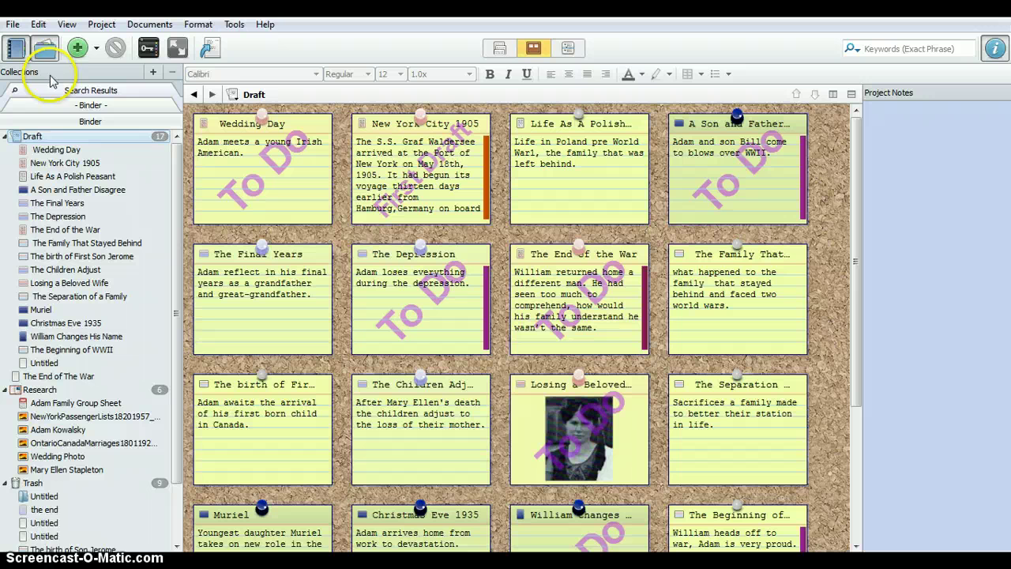
click(49, 138)
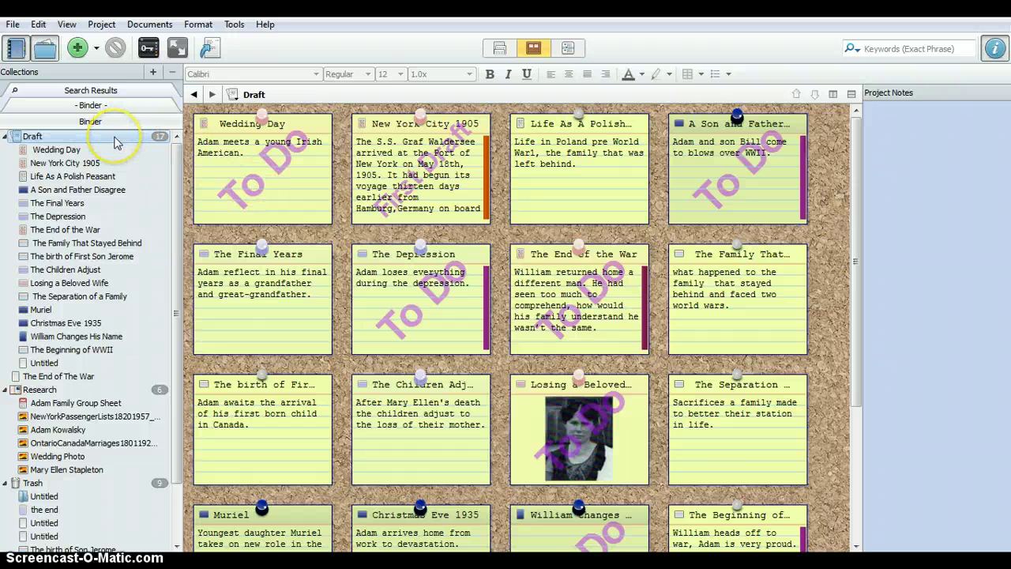
Open the Wedding Day document from the binder and go back to the Draft folder's corkboard.
click(48, 151)
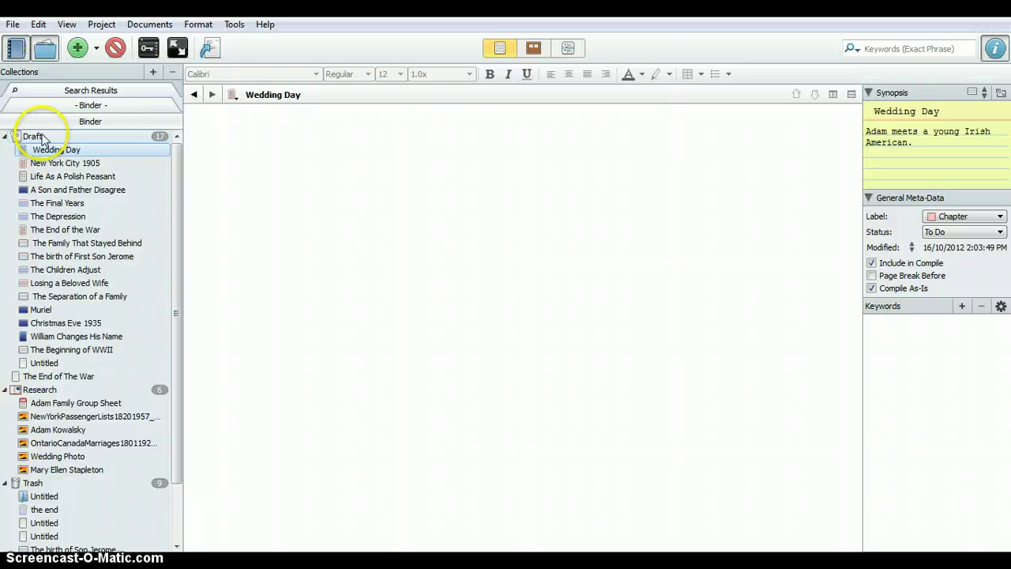
click(45, 140)
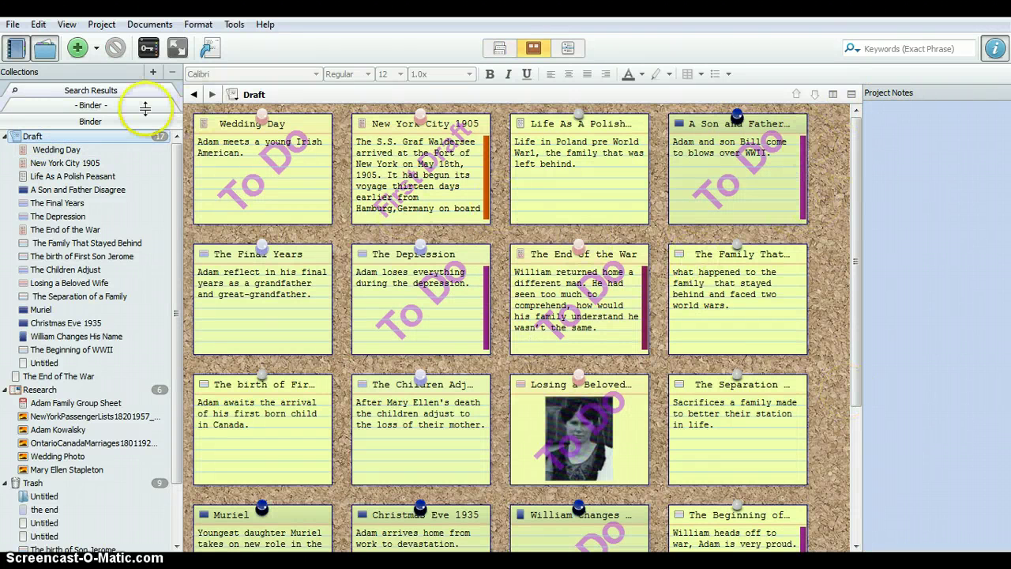
Select the Wedding Day card and look over the Draft corkboard down to its last card.
click(251, 166)
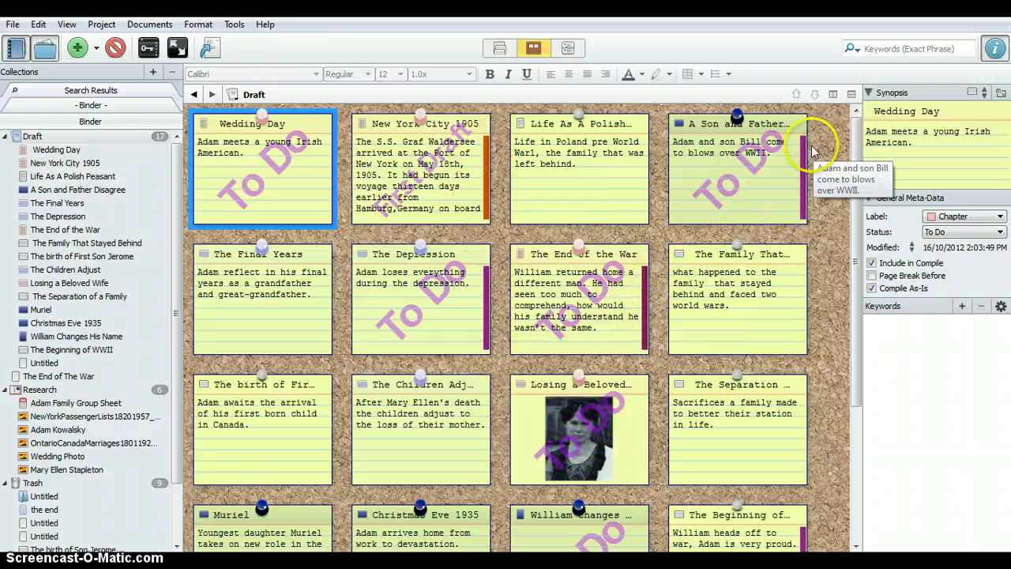
scroll(513, 289, down, 3)
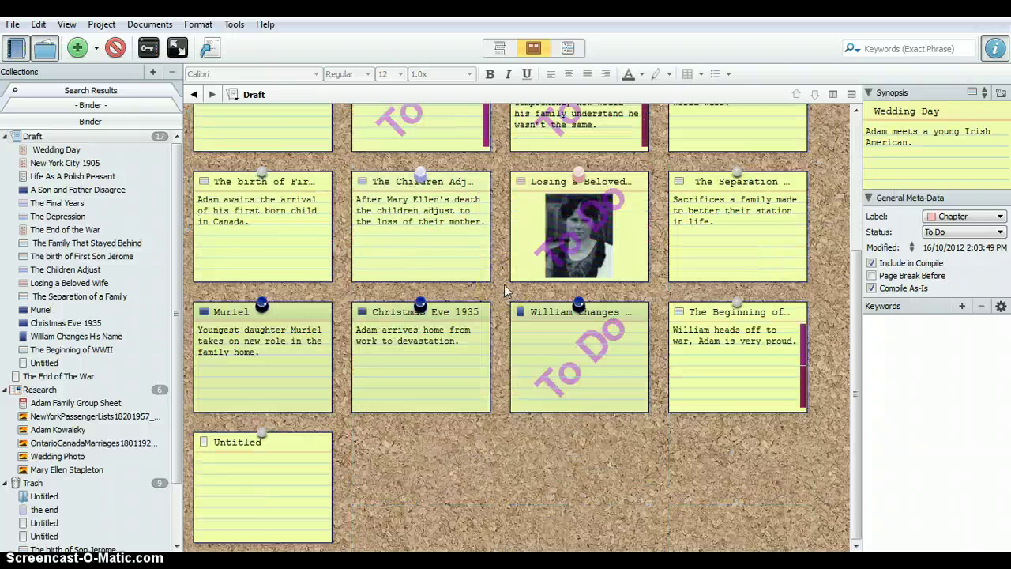
scroll(513, 289, up, 3)
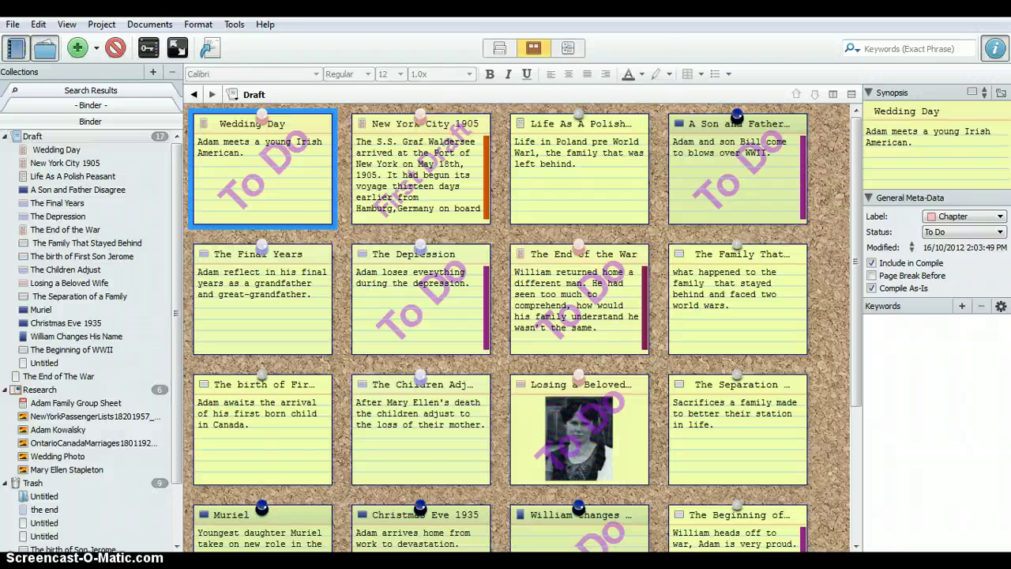
View the project's keyword list with Canadian selected, close it and check the keywords assigned to The End of the War card.
click(101, 23)
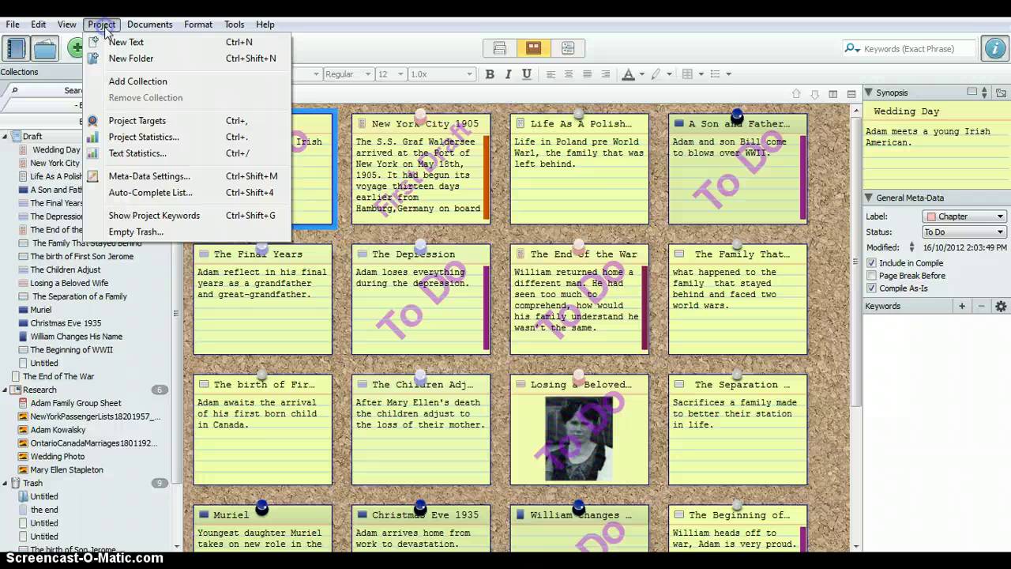
click(150, 217)
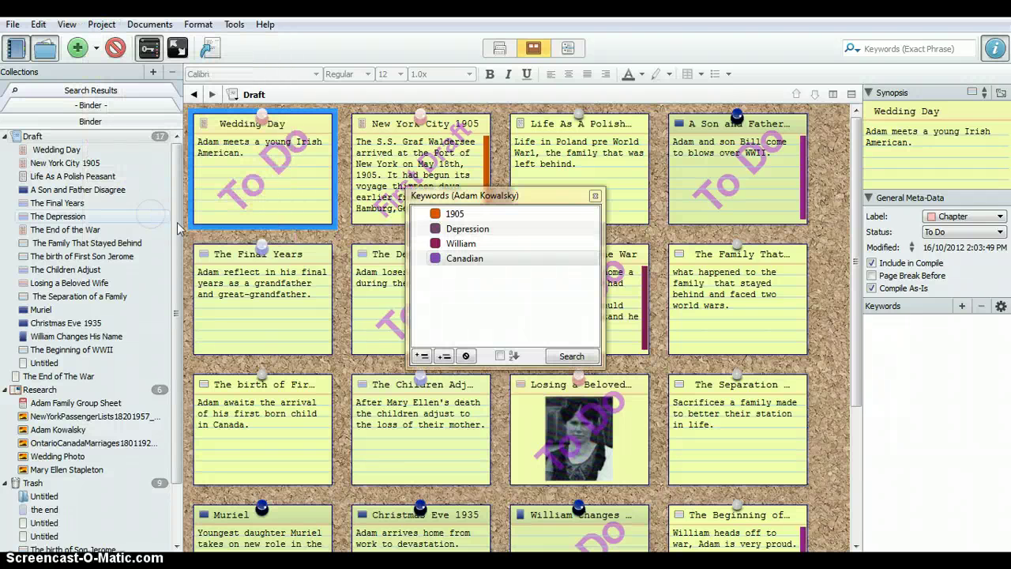
click(479, 261)
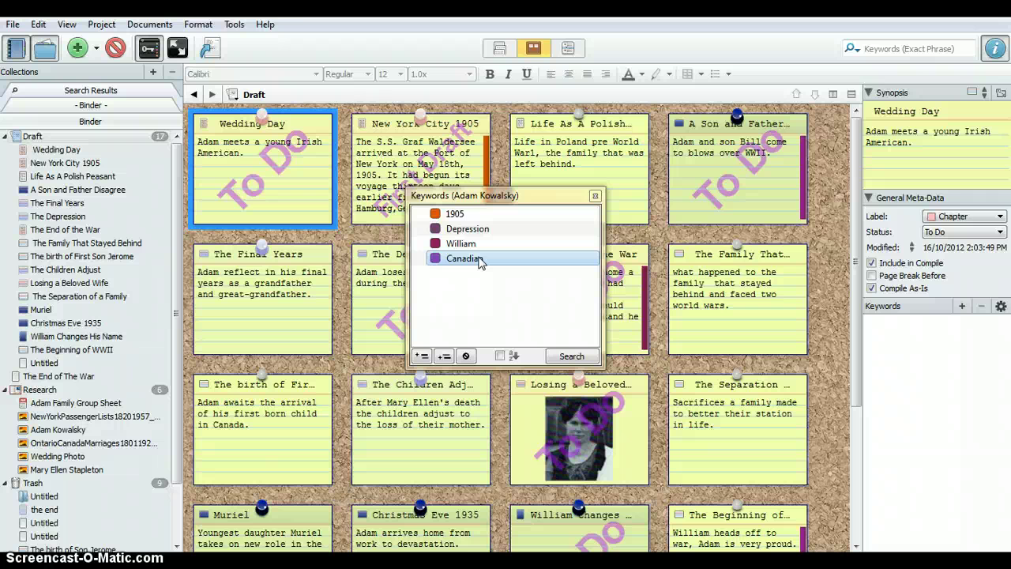
click(595, 197)
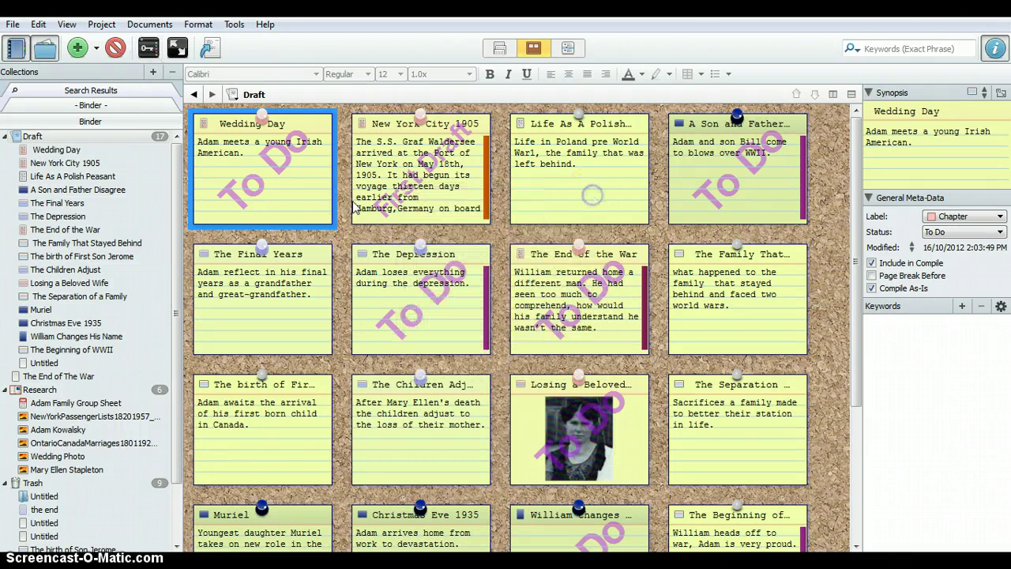
click(579, 302)
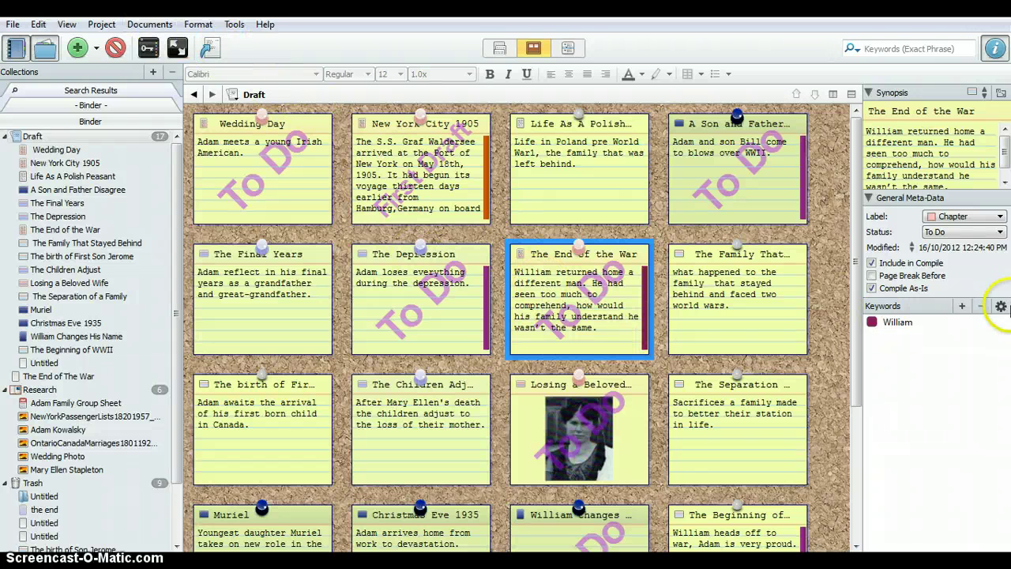
Add the son's first-name keyword from the project keywords to the A Son and Father Disagree card.
click(706, 156)
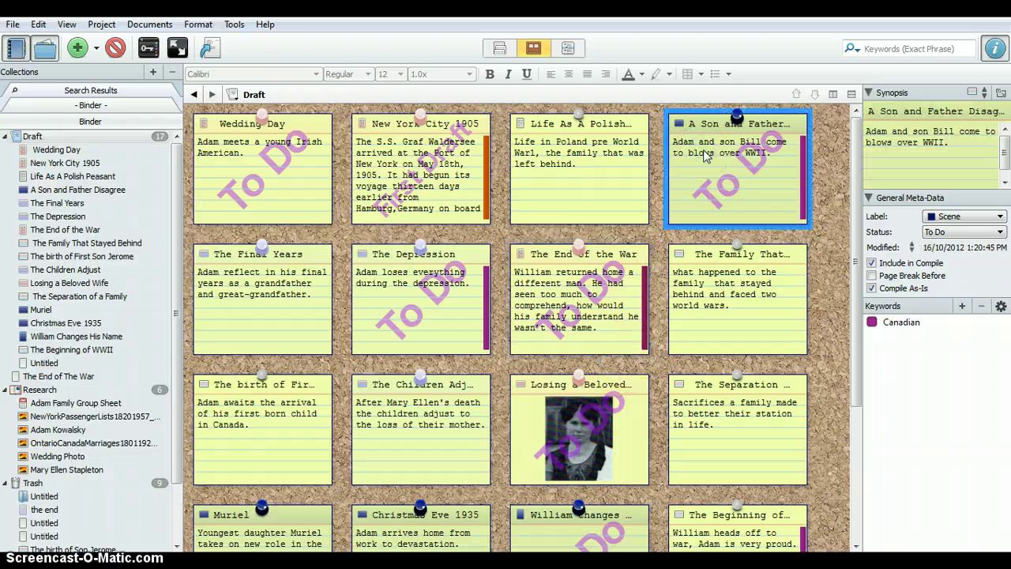
click(1001, 307)
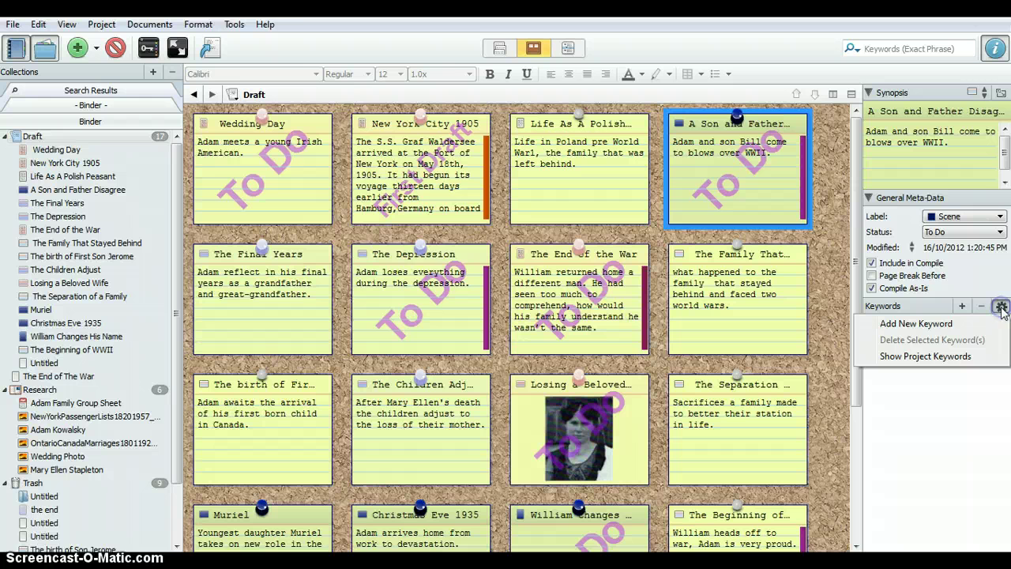
click(923, 357)
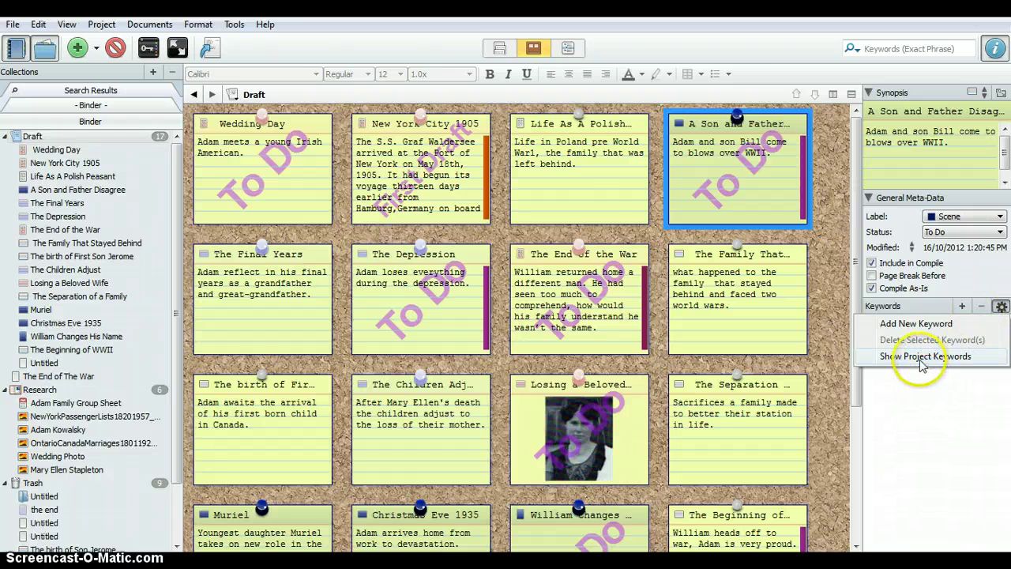
click(479, 249)
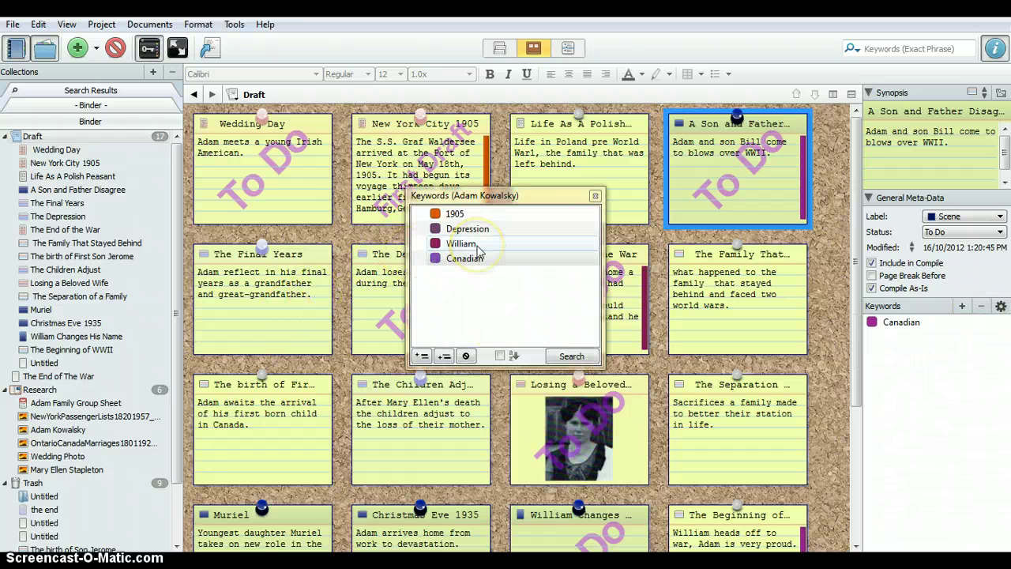
drag(479, 250, 925, 343)
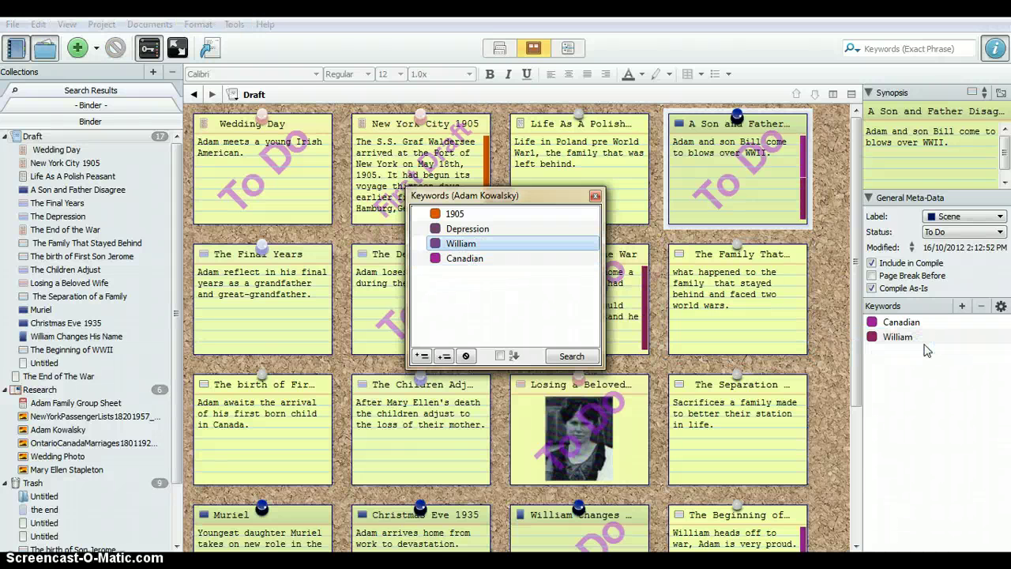
click(534, 316)
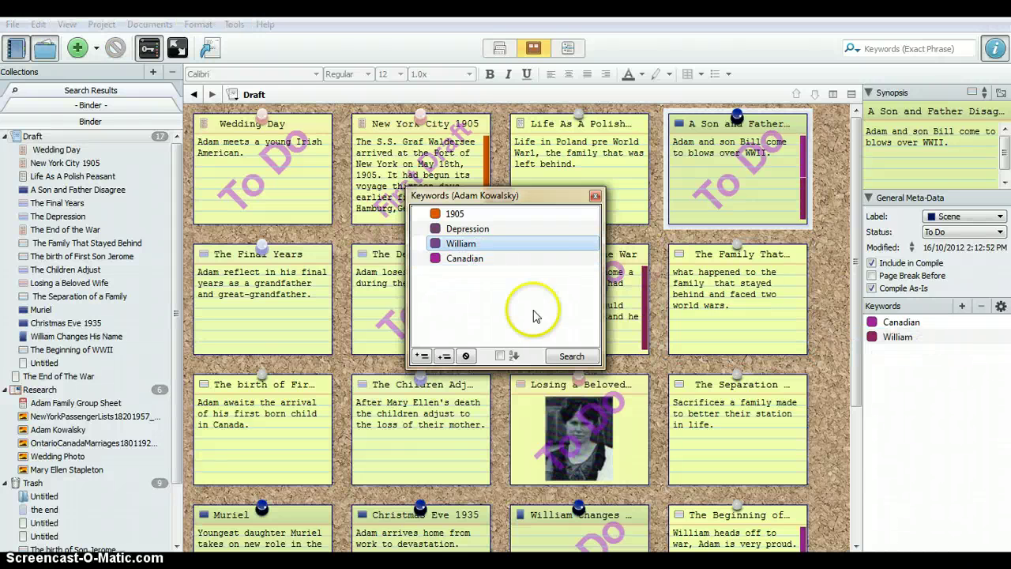
click(595, 195)
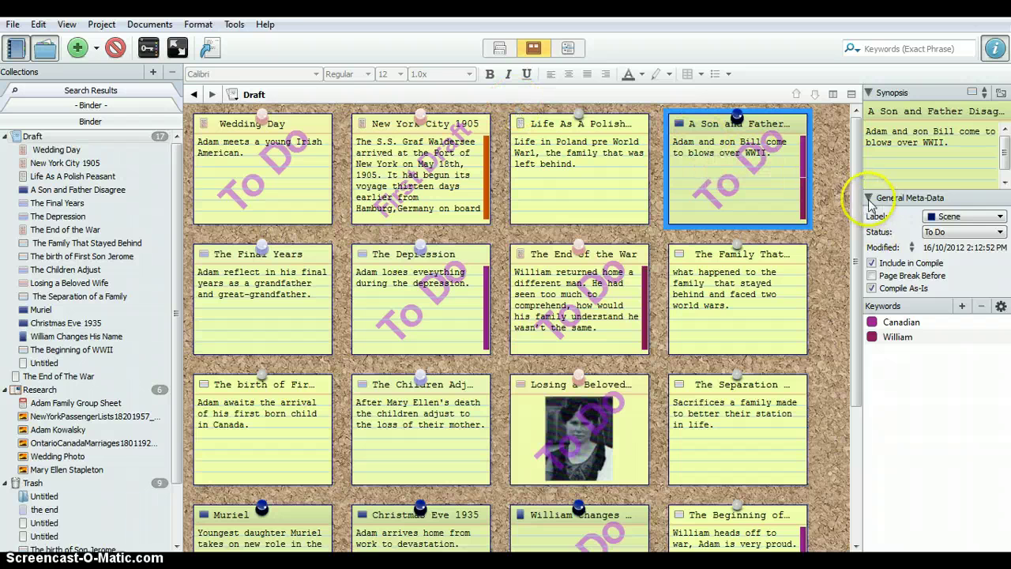
drag(867, 199, 863, 202)
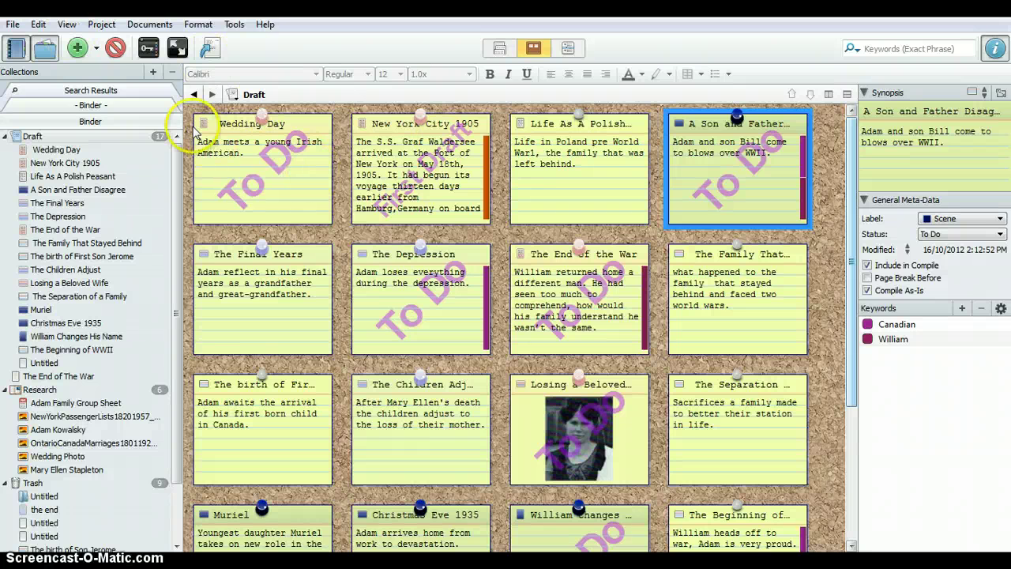
Search the project for documents tagged with the keyword Canadian and look over the listed documents.
click(102, 24)
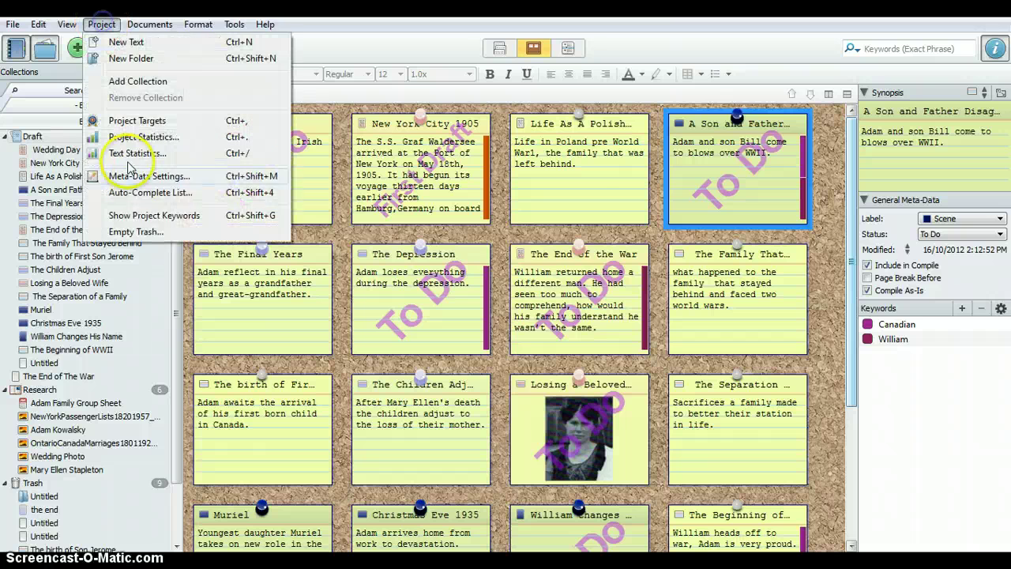
click(156, 216)
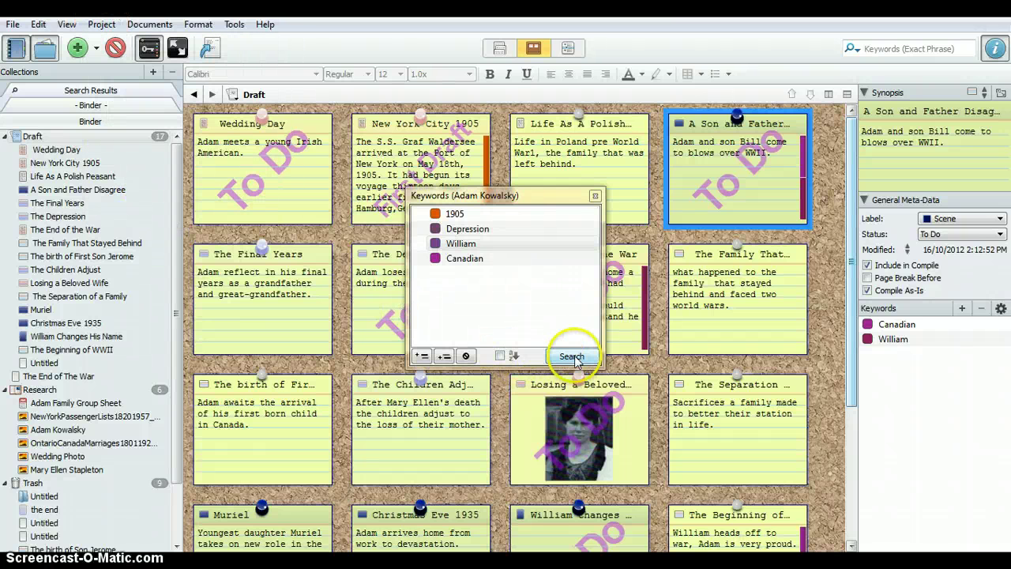
click(465, 258)
click(572, 356)
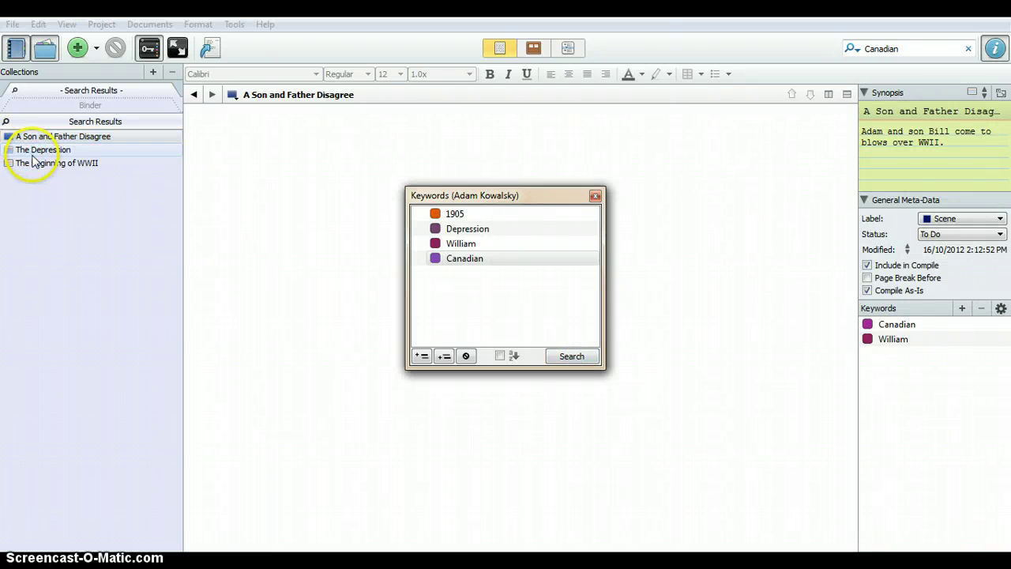
mouse_move(36, 168)
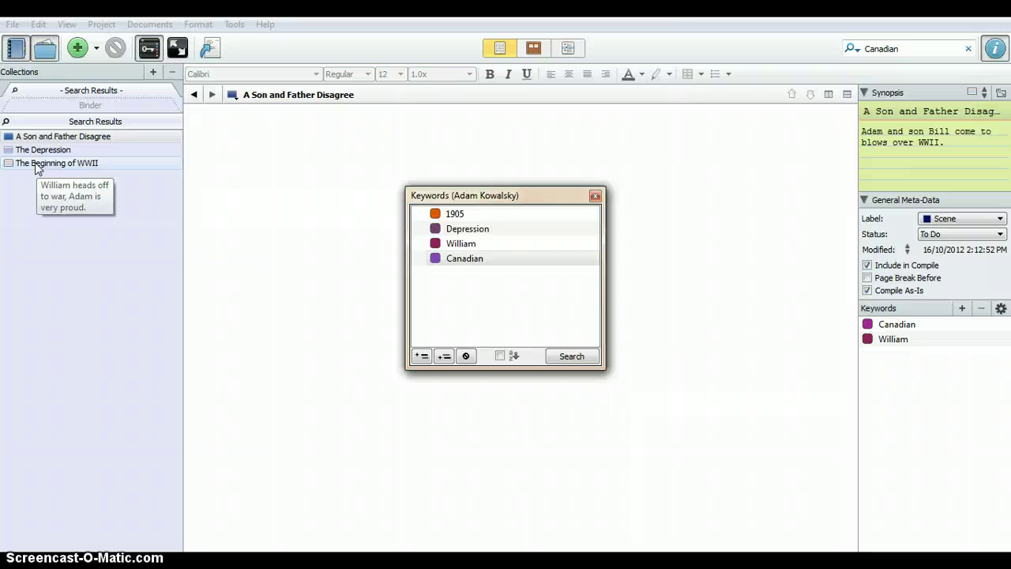
click(595, 197)
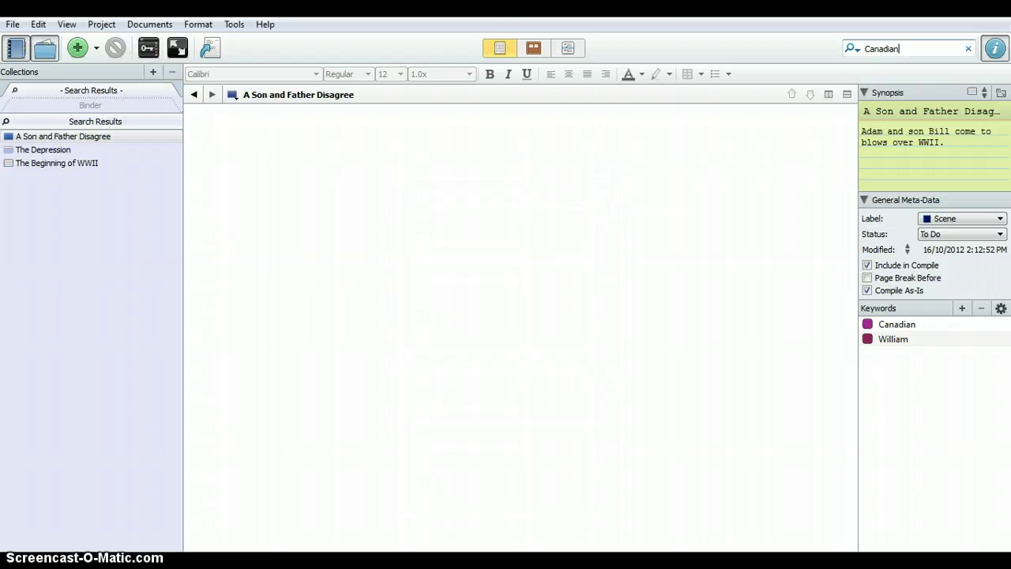
Return from the search results to the Draft folder's corkboard and select the Wedding Day card.
click(534, 50)
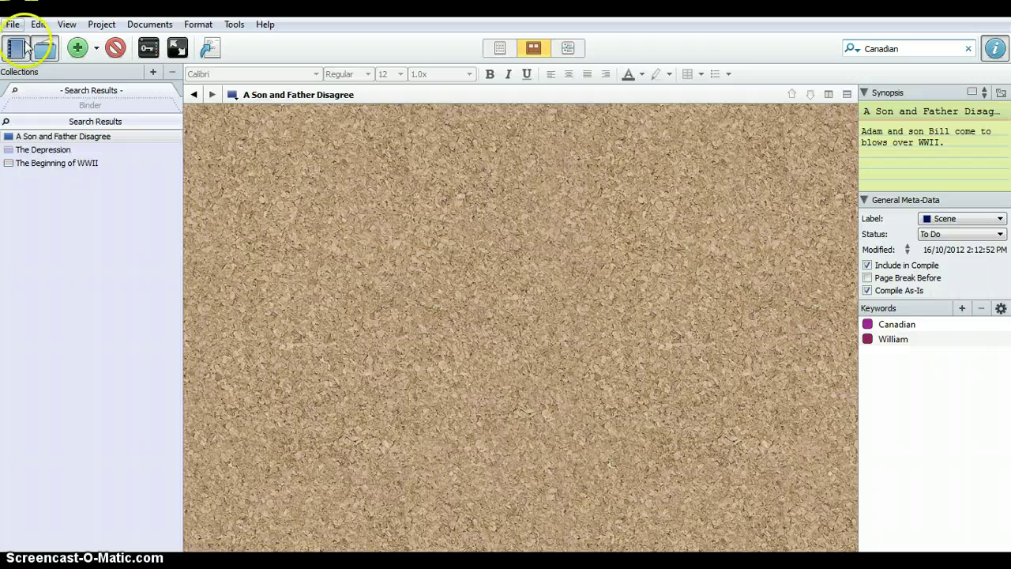
click(48, 107)
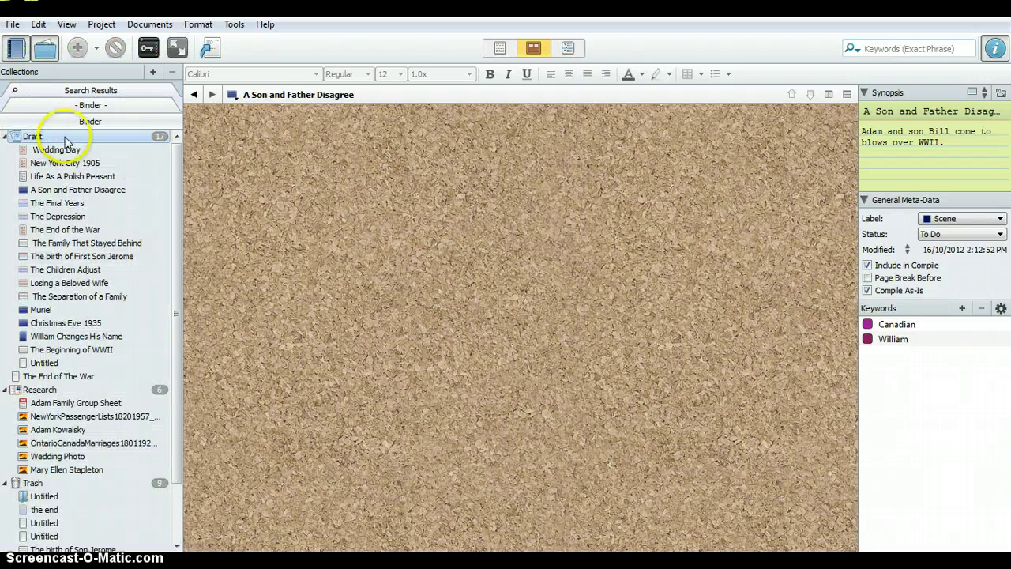
click(60, 137)
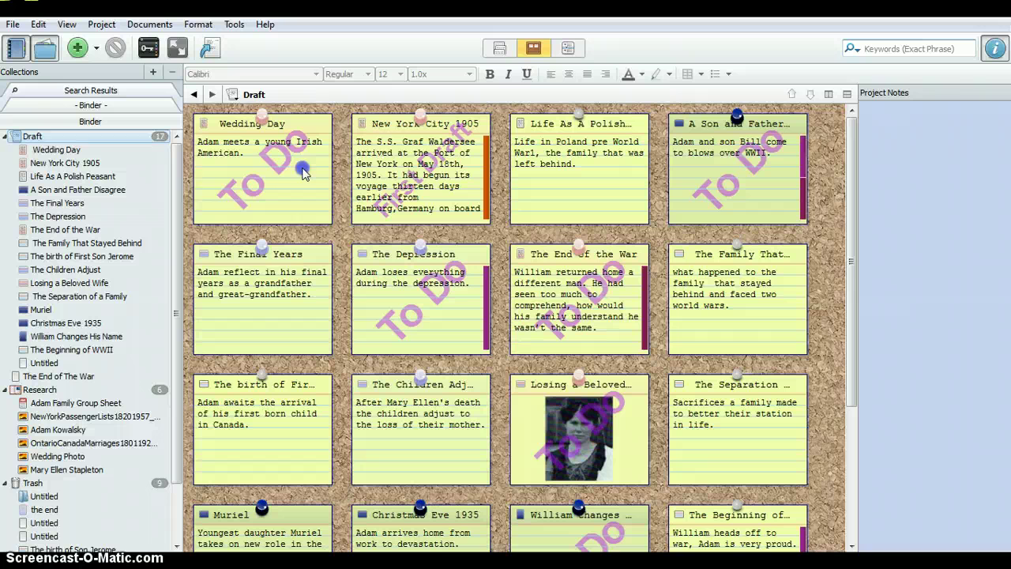
click(301, 166)
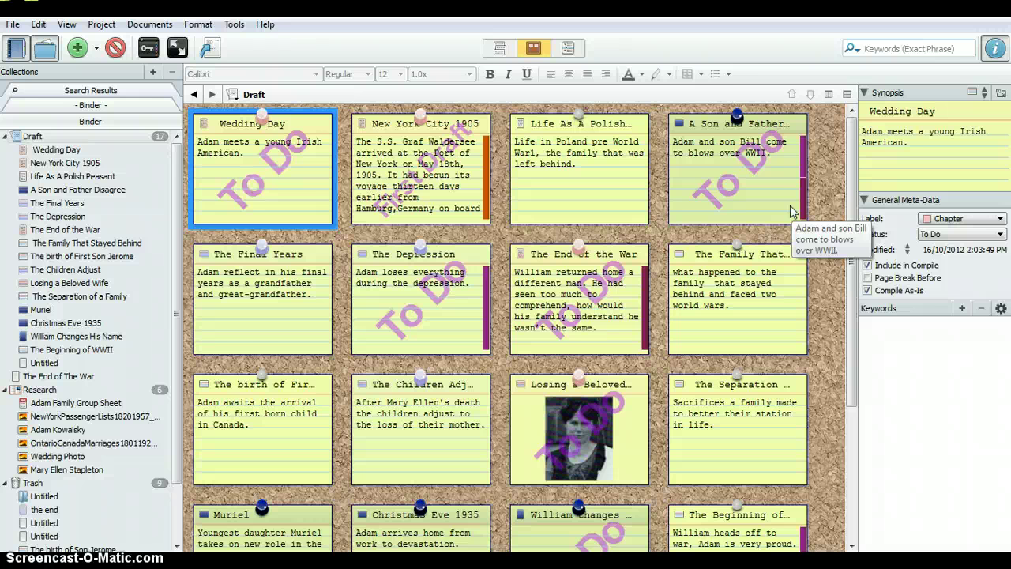
Title the untitled last card of the Draft corkboard "The End of WWII" through its synopsis card.
scroll(575, 259, down, 3)
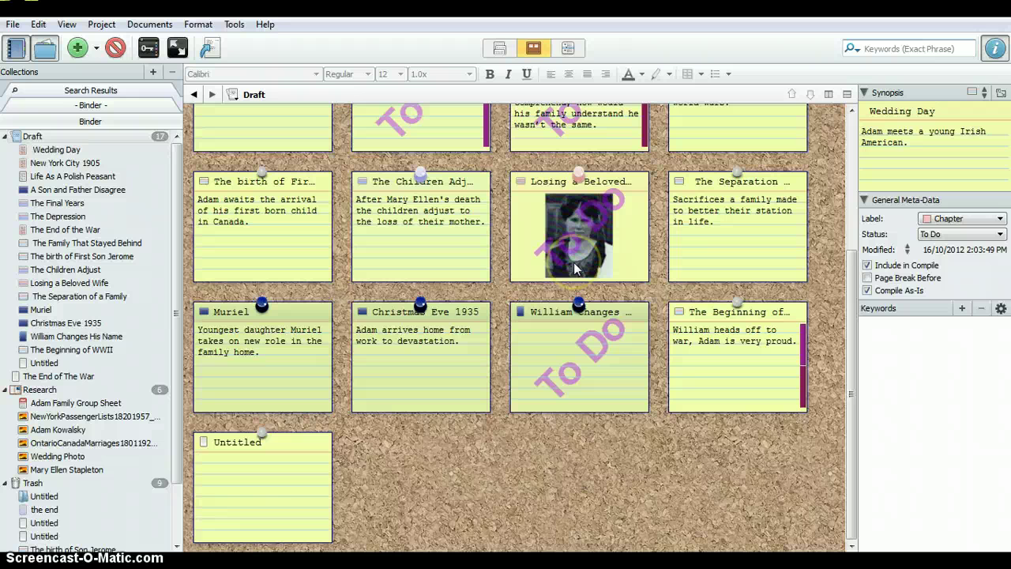
click(251, 490)
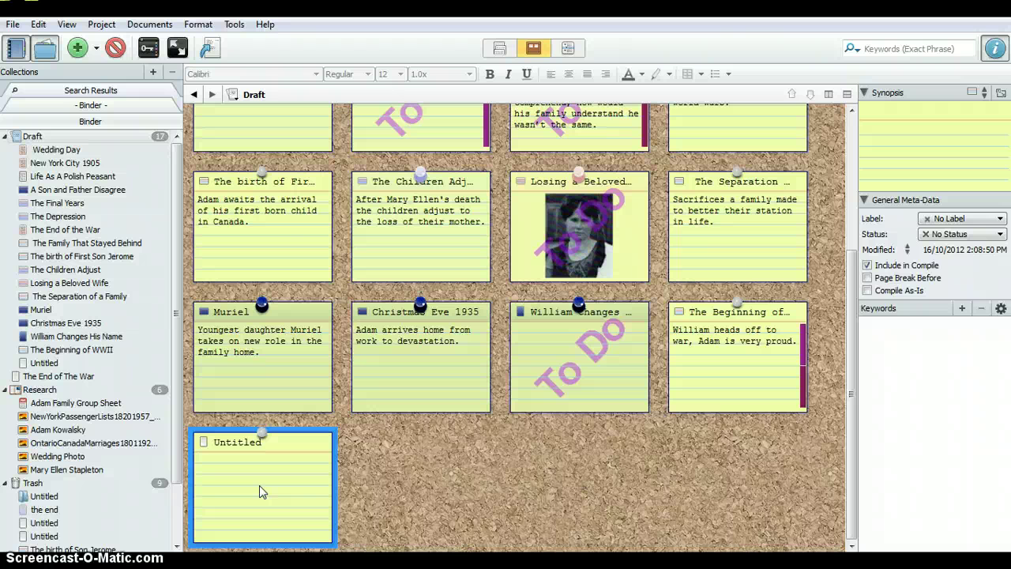
click(890, 104)
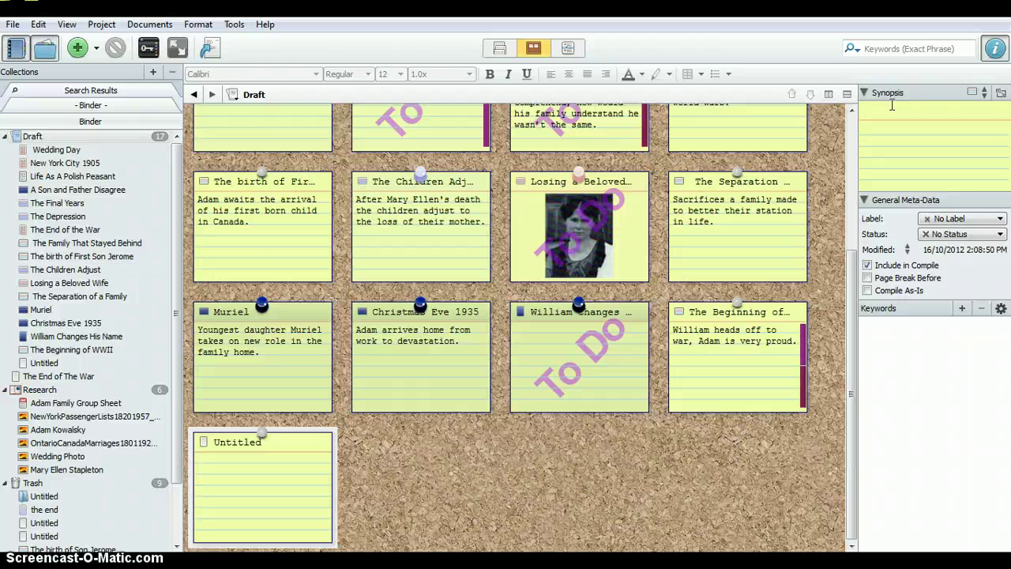
text(William r)
key(BackSpace)
key(BackSpace)
key(BackSpace)
key(BackSpace)
key(BackSpace)
text(The Endo)
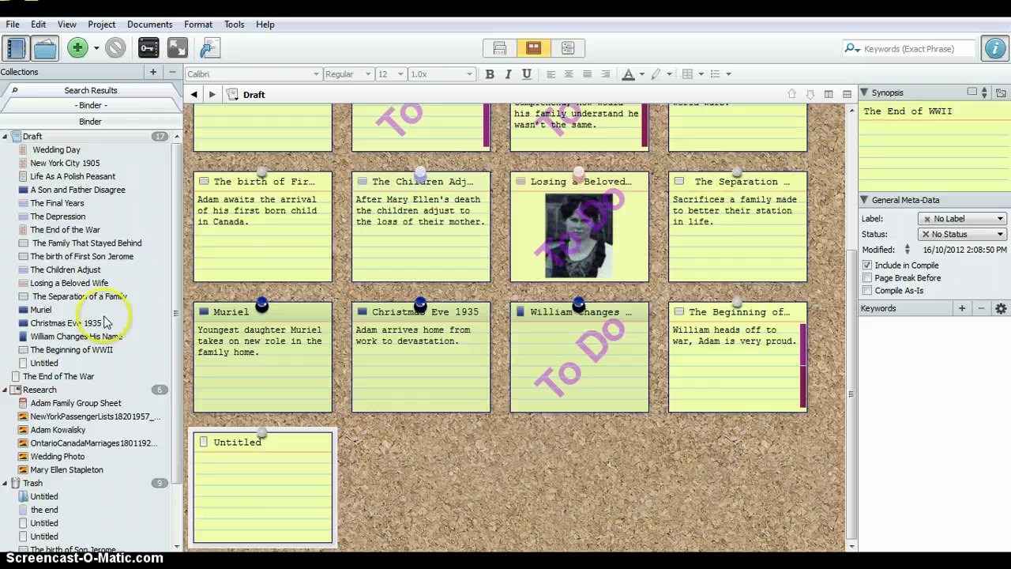
click(247, 491)
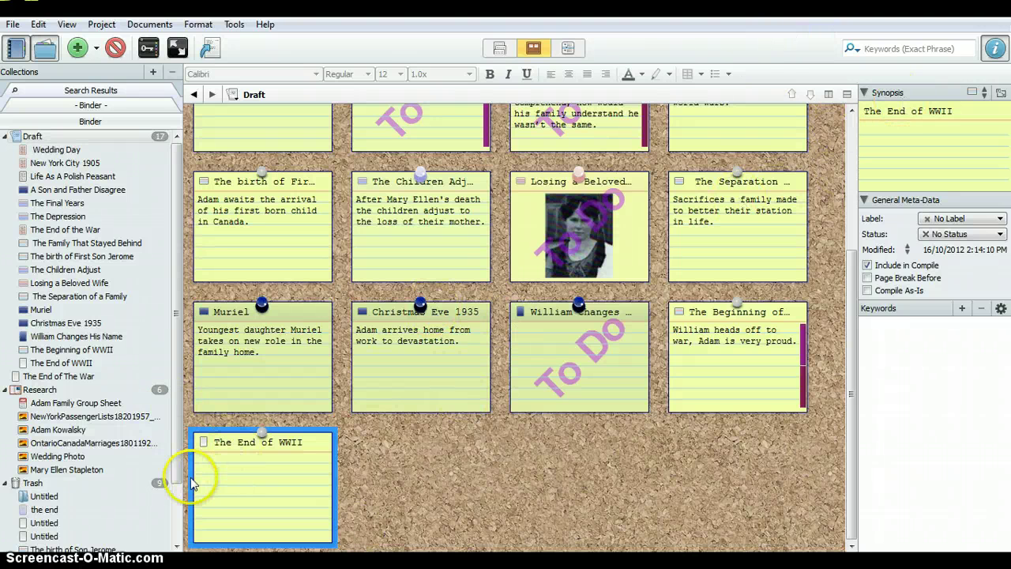
Write the synopsis of The End of WWII card, saying that the son returns home from the front lines.
click(234, 468)
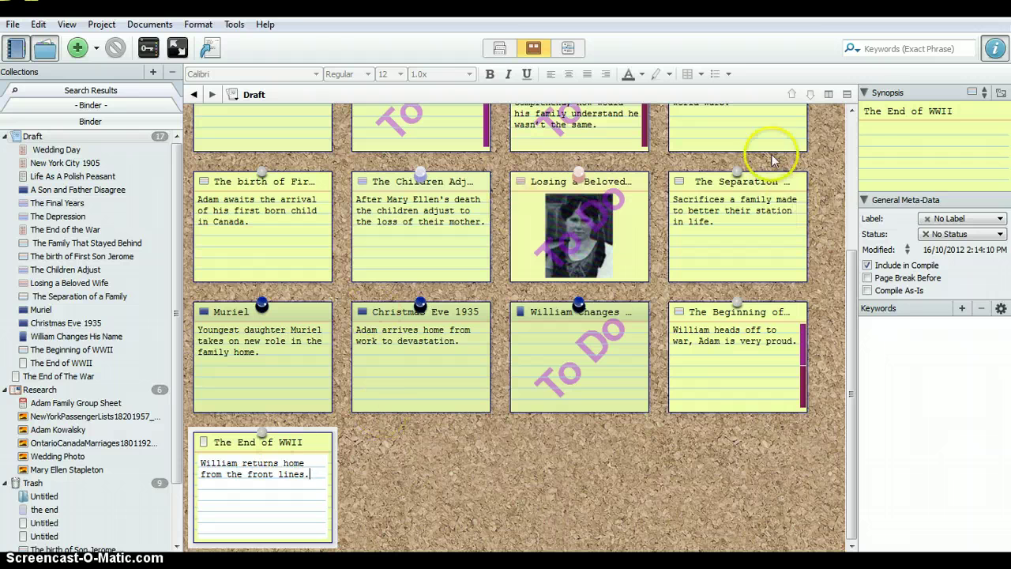
click(899, 126)
text(William returns home from the front lines.)
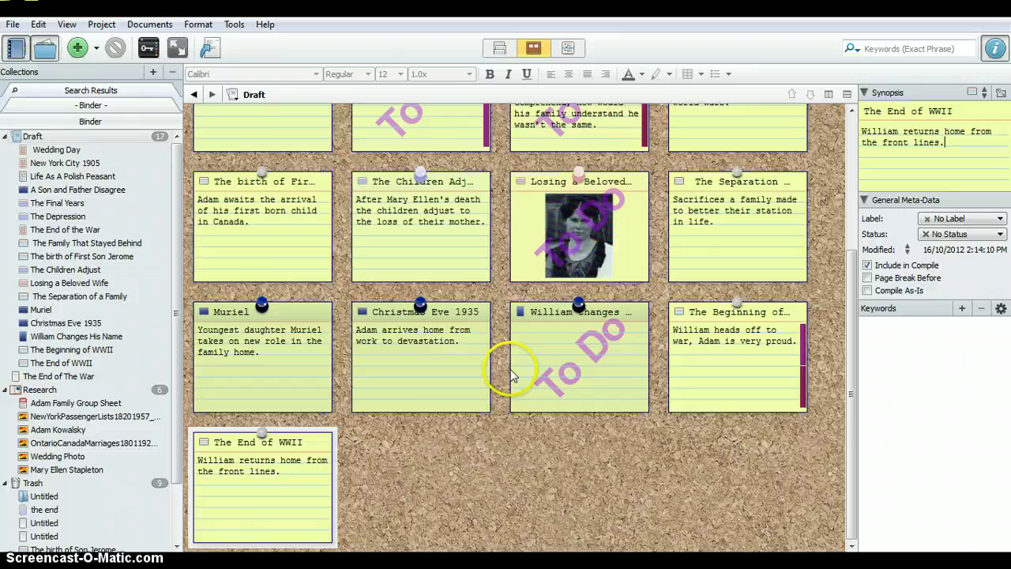
Open New York City 1905 from its card and generate its synopsis from the paragraph starting "The three thousand mile journey".
scroll(506, 368, up, 3)
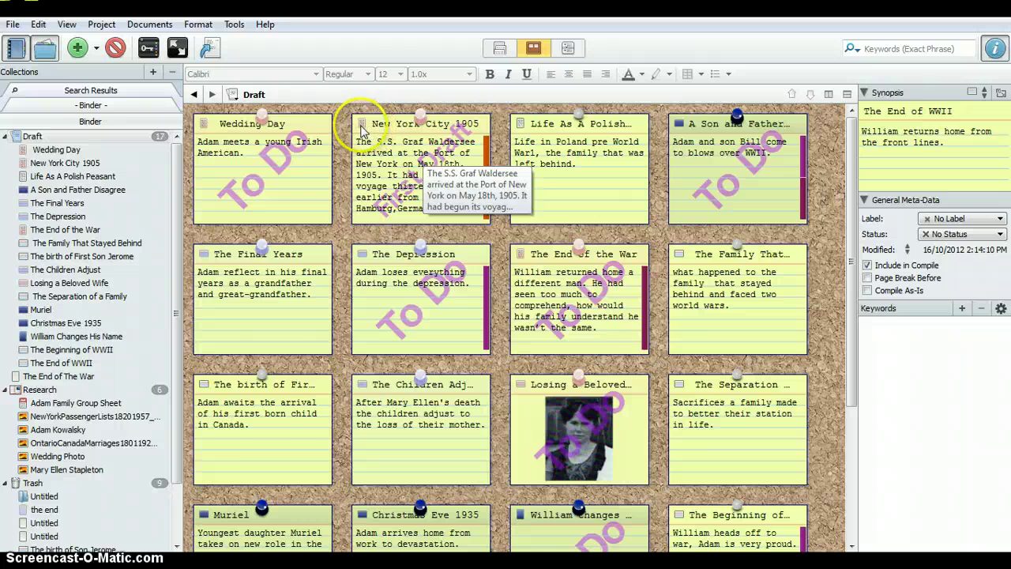
double_click(361, 130)
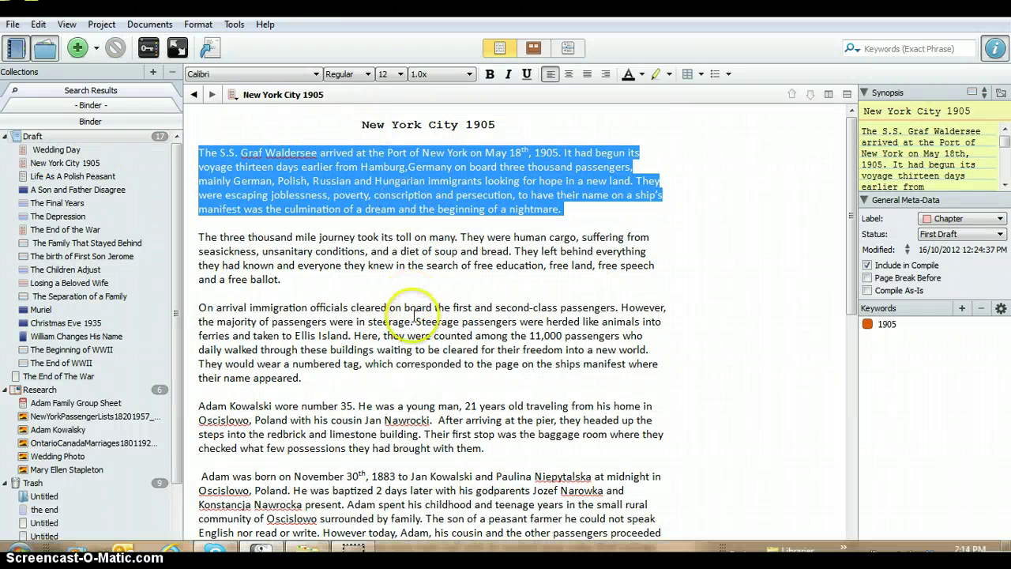
click(350, 290)
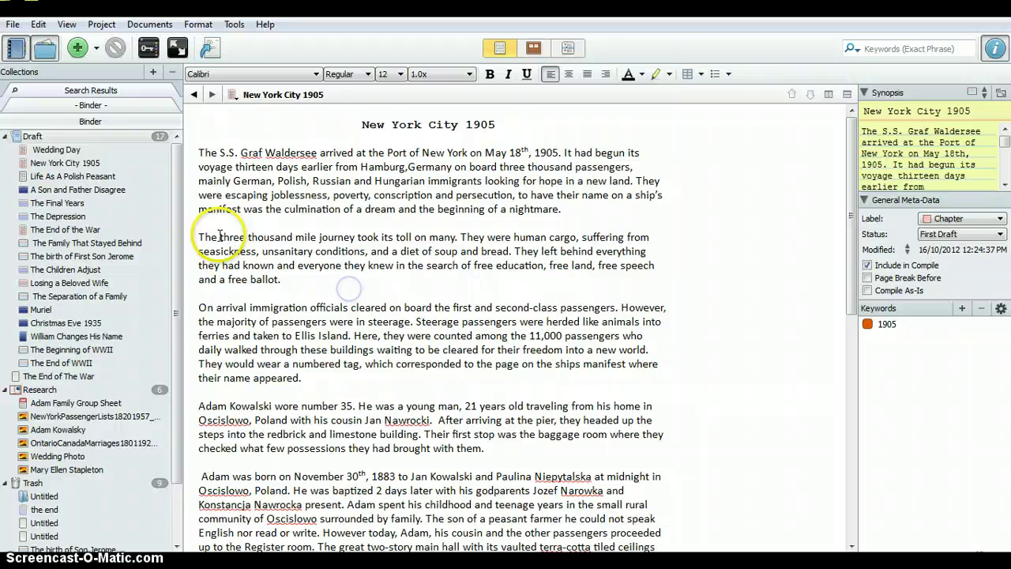
drag(198, 236, 360, 283)
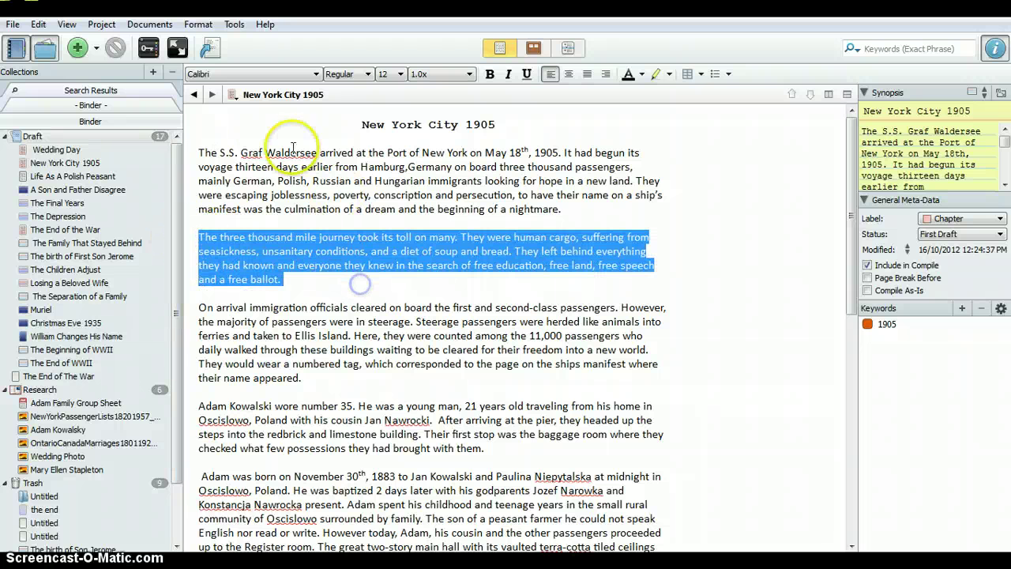
click(1000, 95)
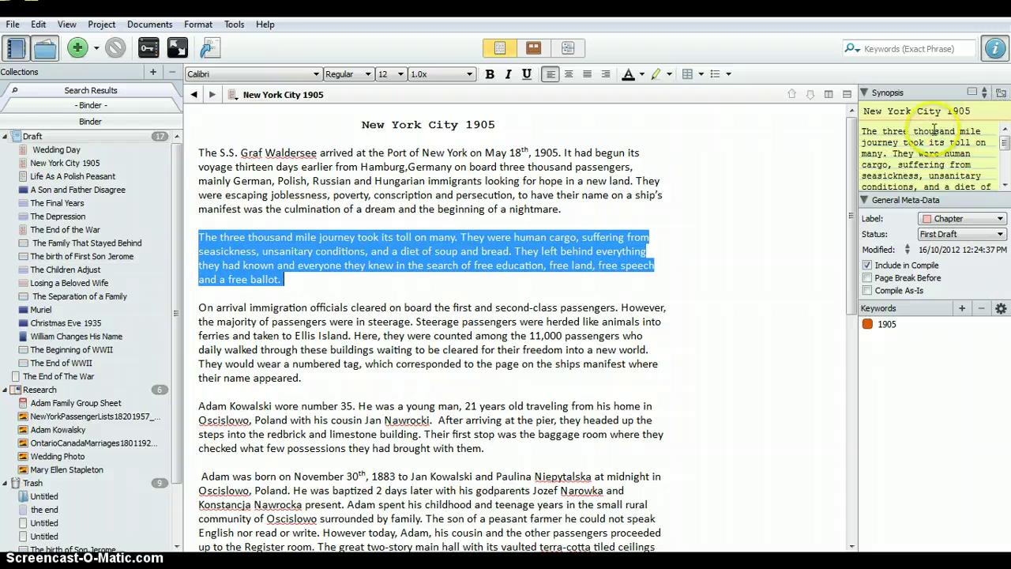
click(932, 155)
scroll(932, 155, down, 2)
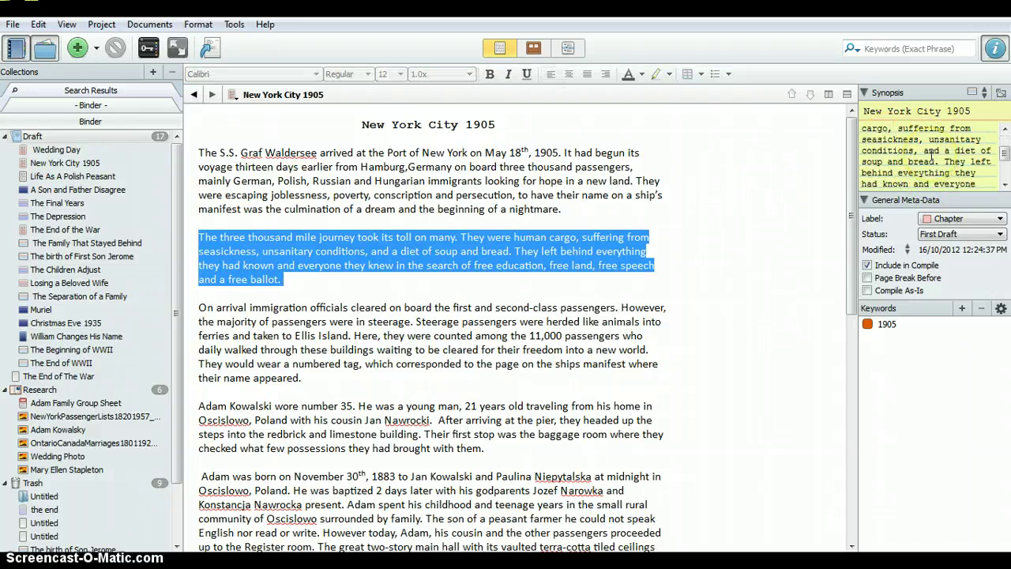
Return from the New York City 1905 document to the Draft folder's corkboard and select the Wedding Day card.
scroll(932, 155, up, 2)
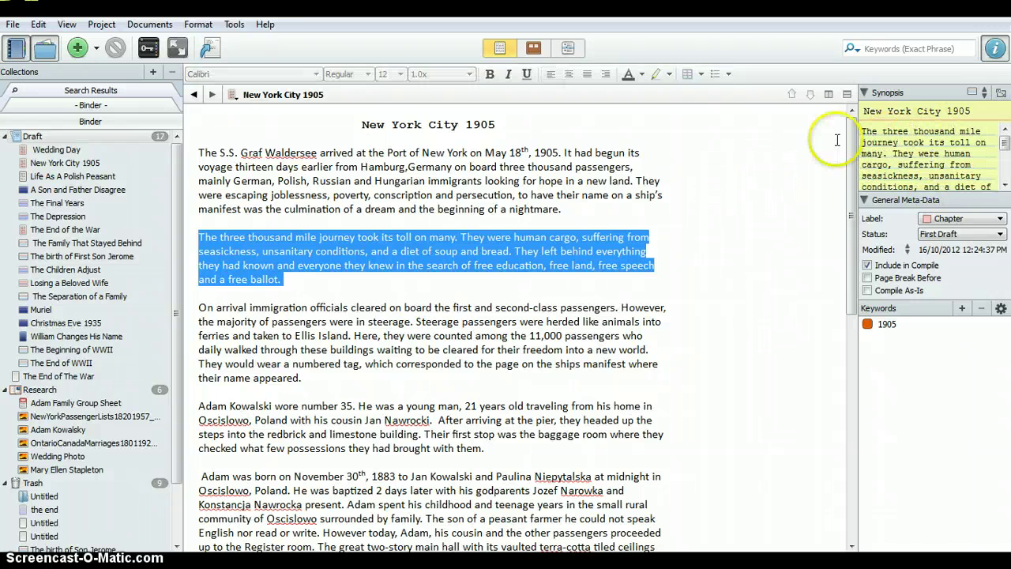
click(534, 49)
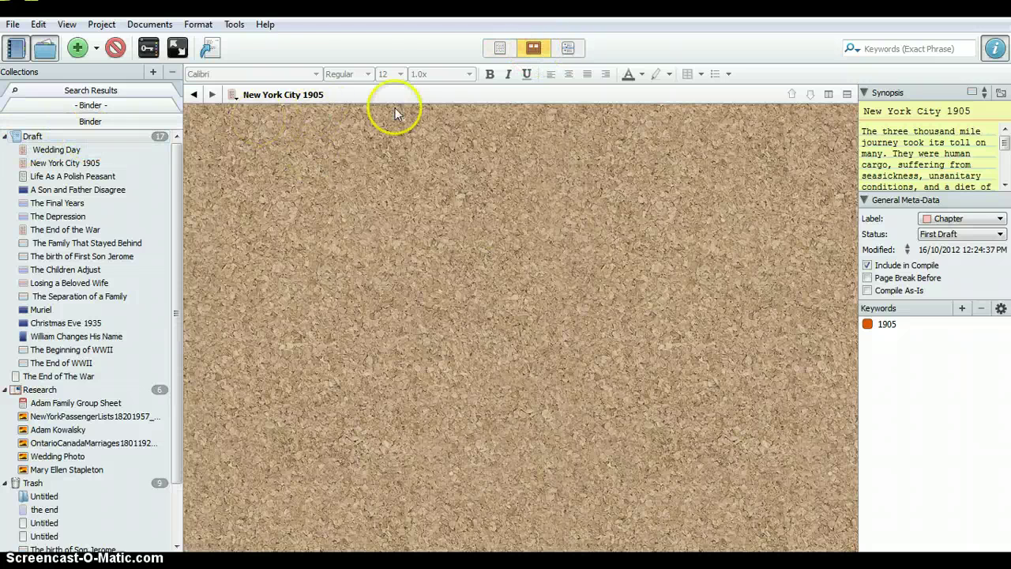
click(36, 136)
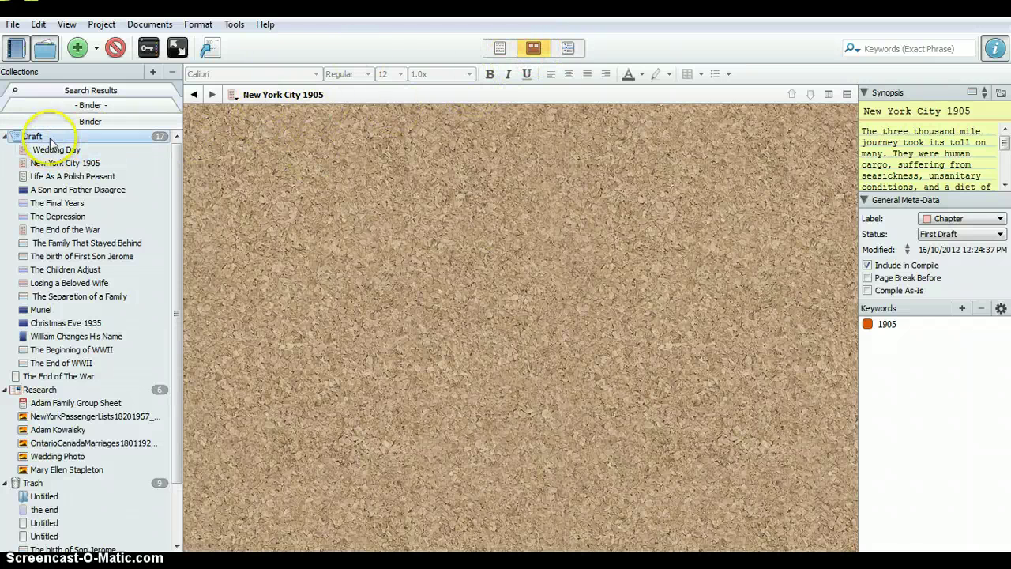
click(253, 175)
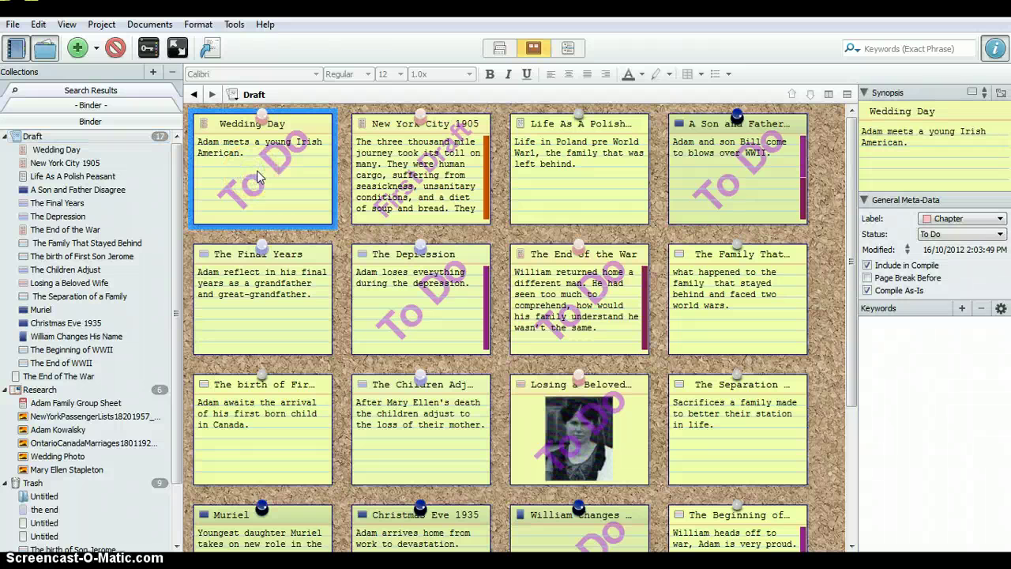
click(276, 224)
Open the corkboard options and keep the empty-space double-click action set to Create a new card.
click(234, 25)
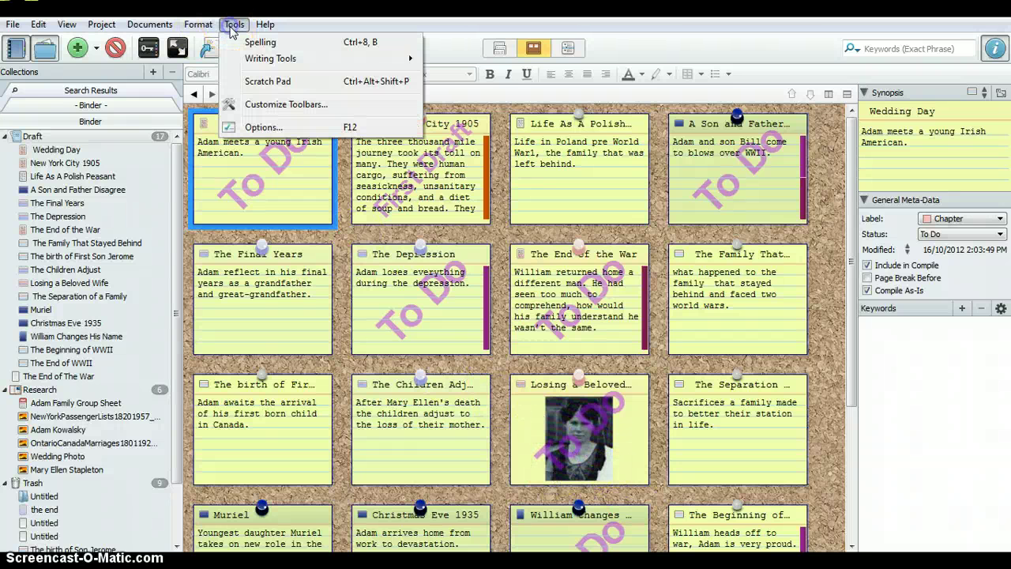
click(264, 128)
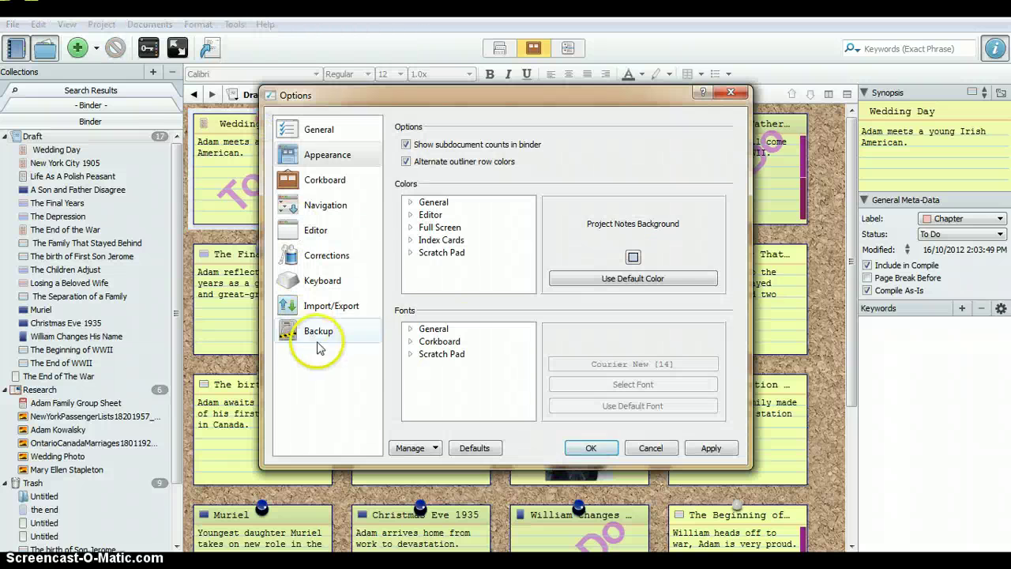
click(323, 183)
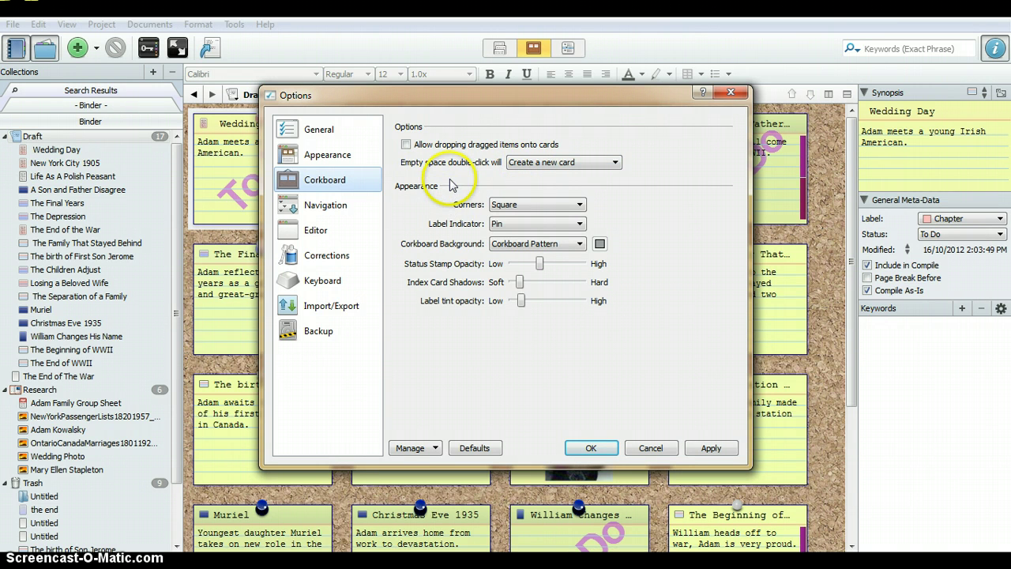
click(615, 165)
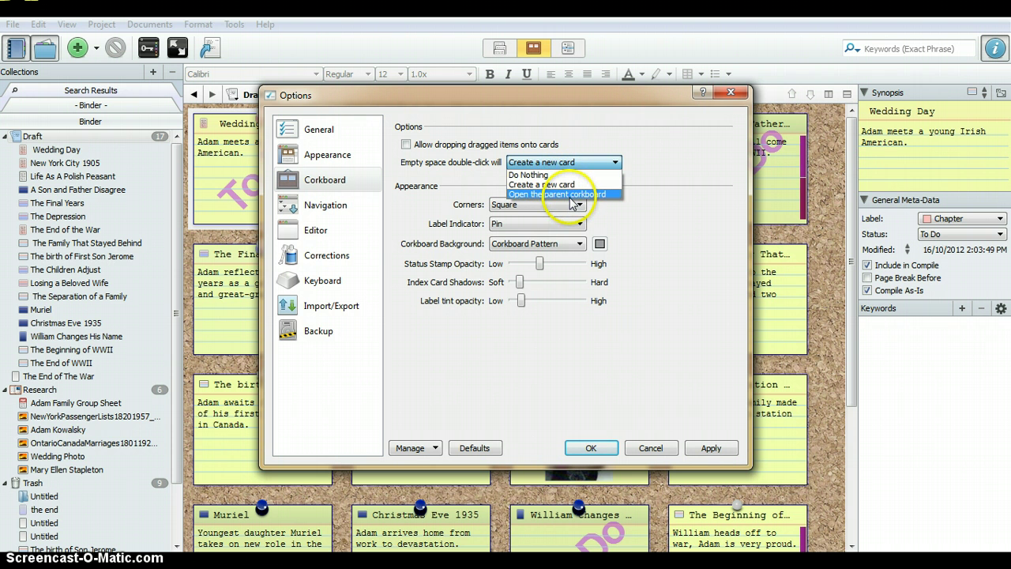
click(615, 164)
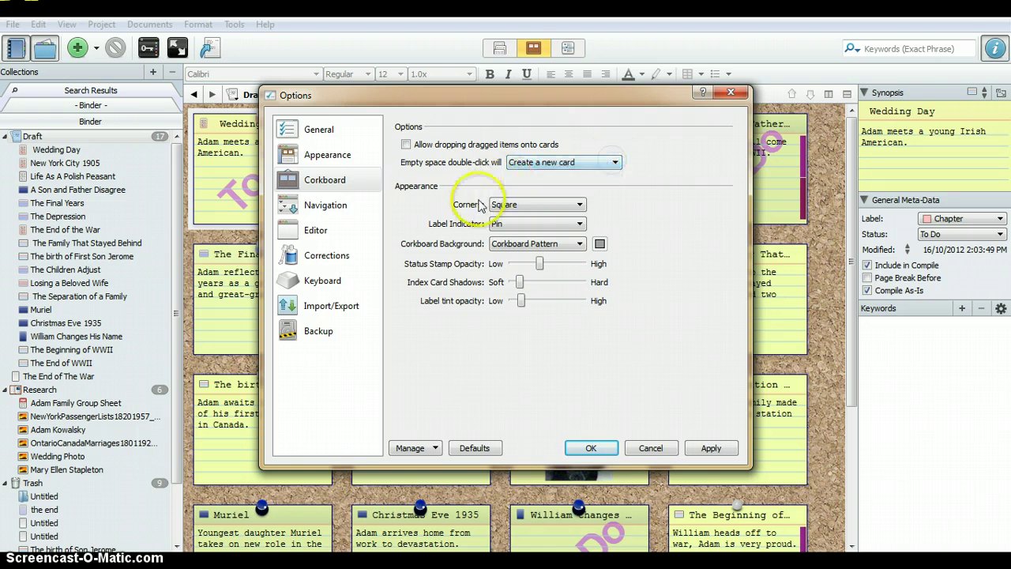
Set the index card corners to Rounded and the label indicator to Corner Mark.
click(579, 206)
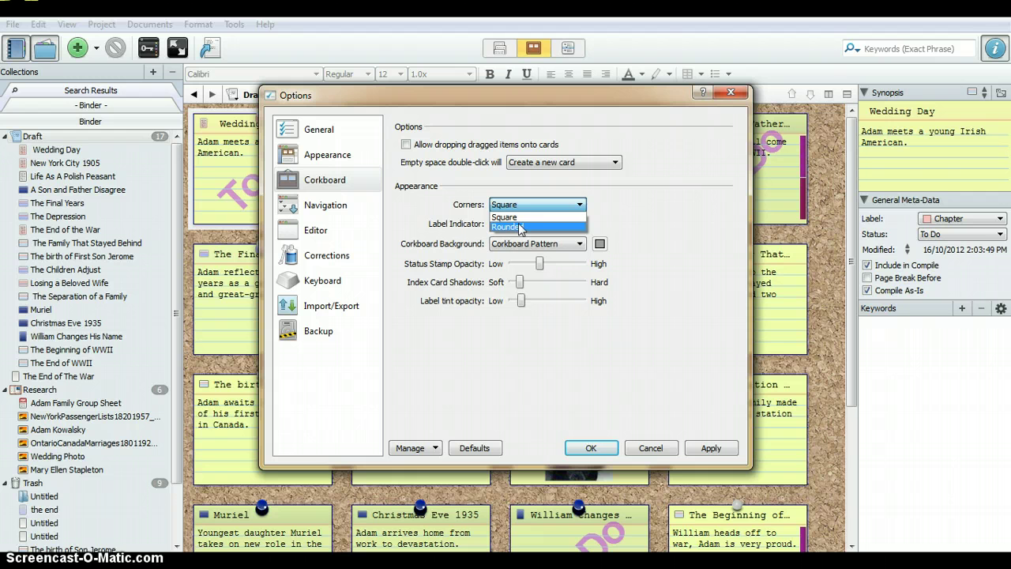
click(520, 229)
click(580, 224)
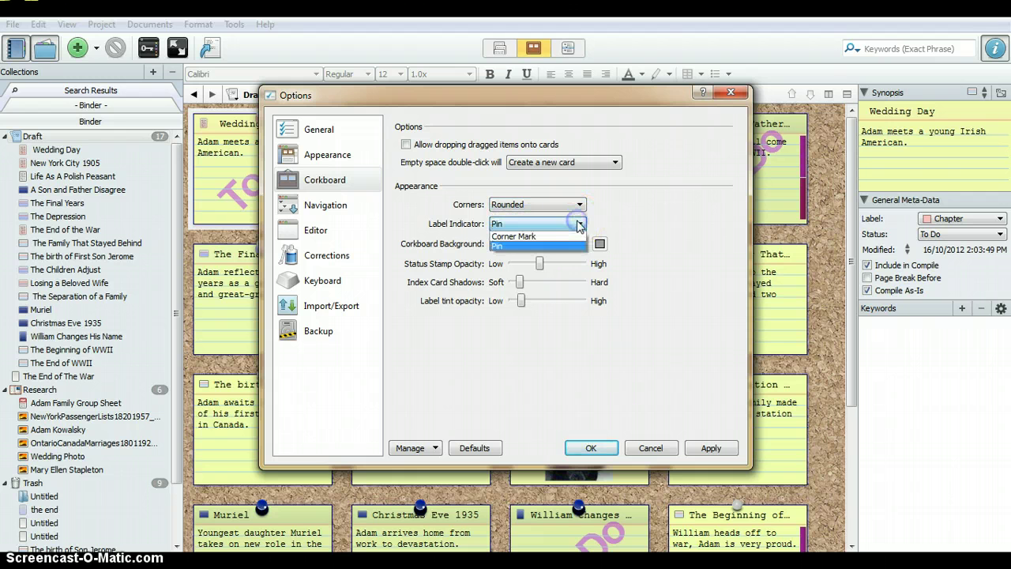
click(536, 237)
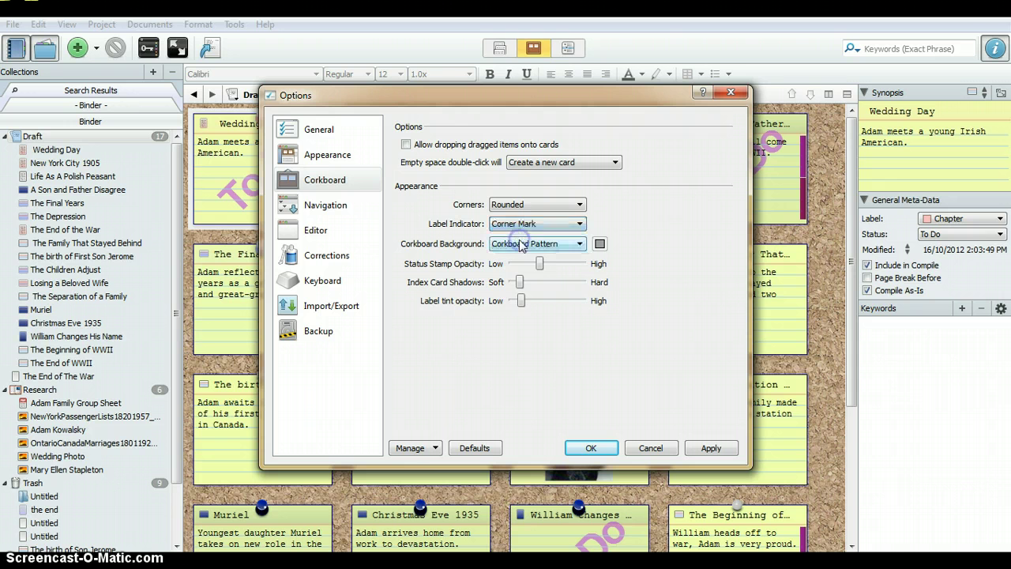
Set the corkboard background to Custom Color, accepting the grey with red 160, green 160 and blue 164.
click(583, 246)
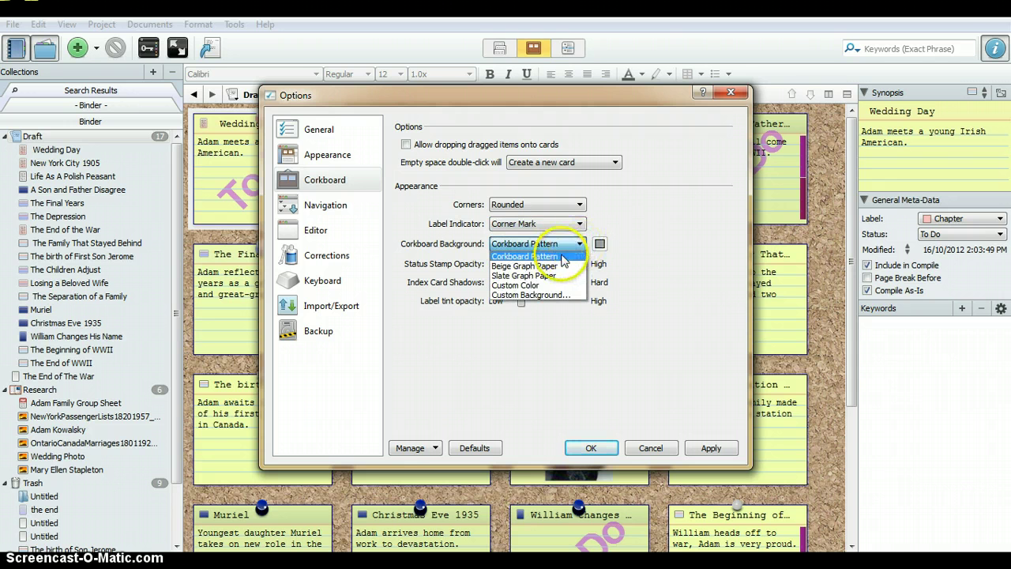
click(550, 286)
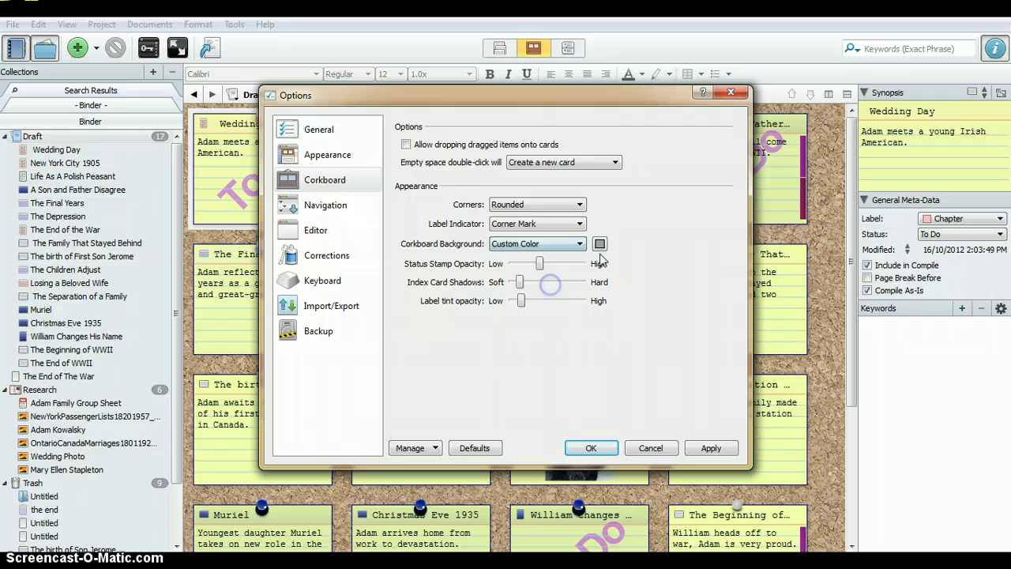
click(599, 244)
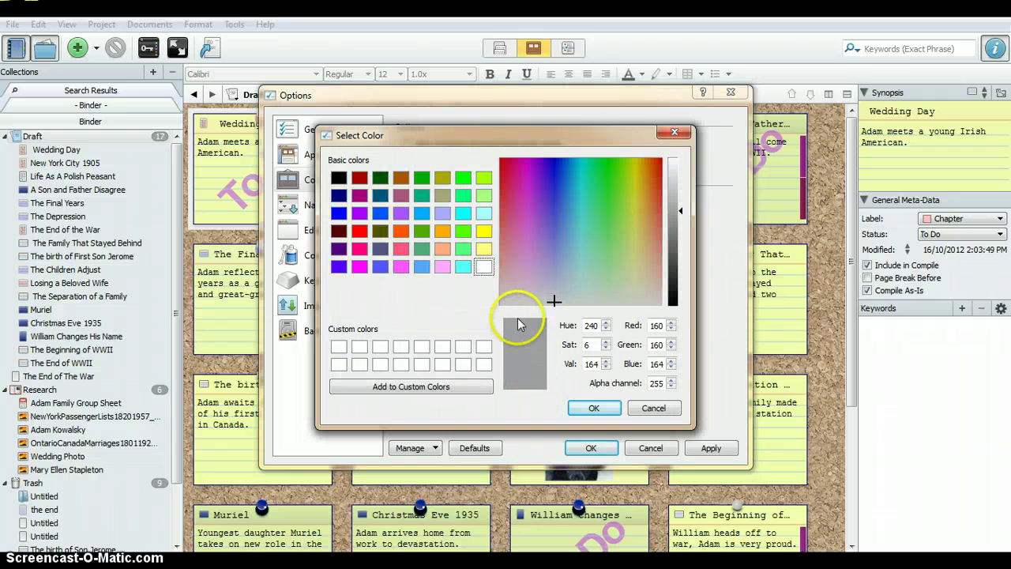
click(587, 407)
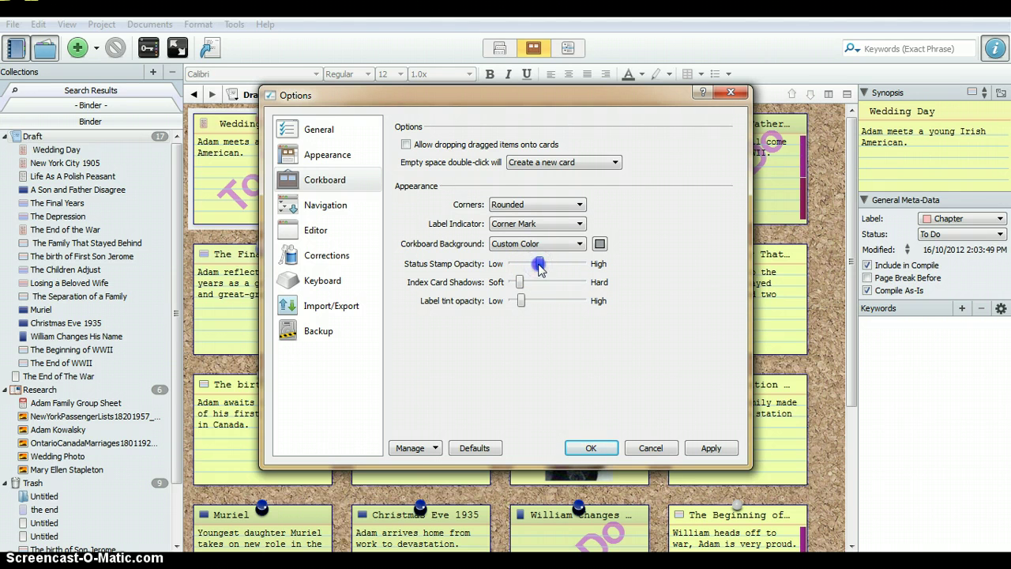
Apply a low status stamp opacity, the hardest index card shadows and a moderately higher label tint opacity to the corkboard.
click(515, 266)
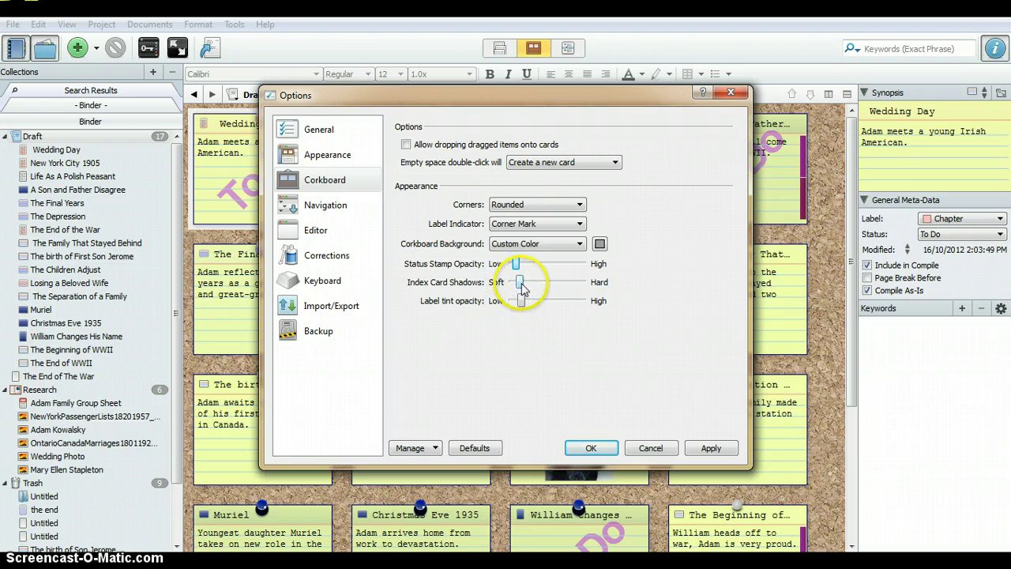
drag(519, 283, 522, 291)
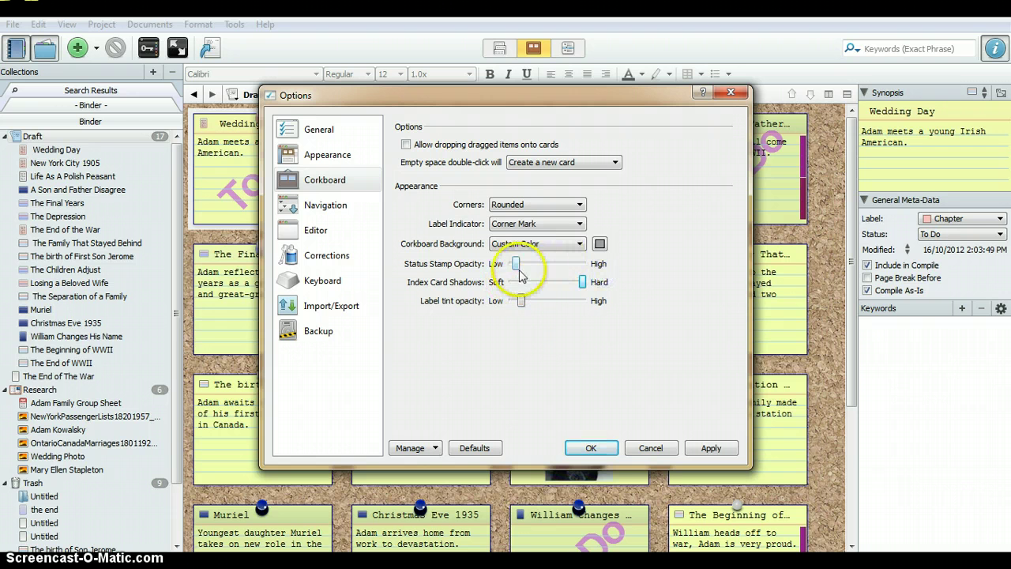
click(522, 302)
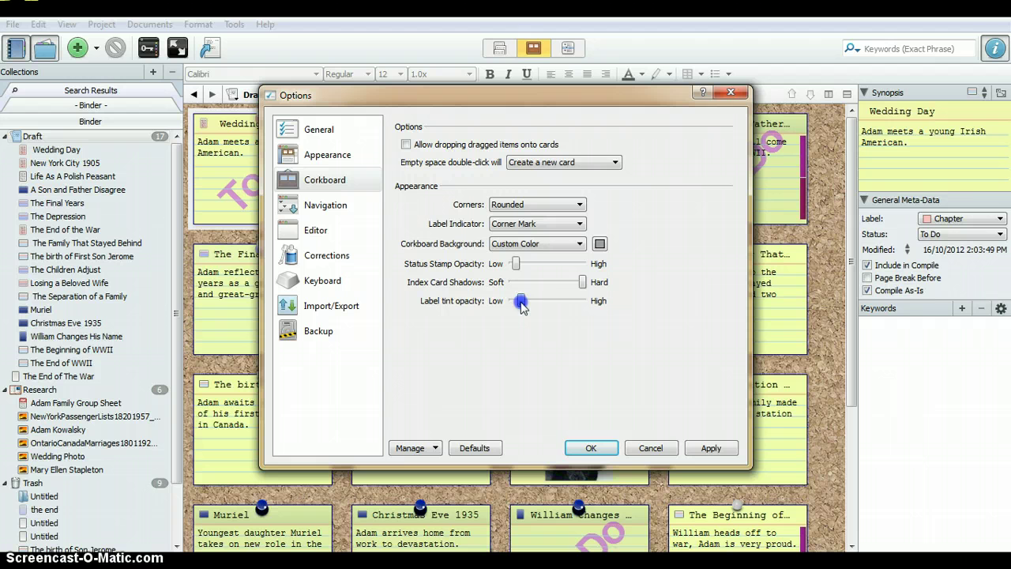
click(711, 448)
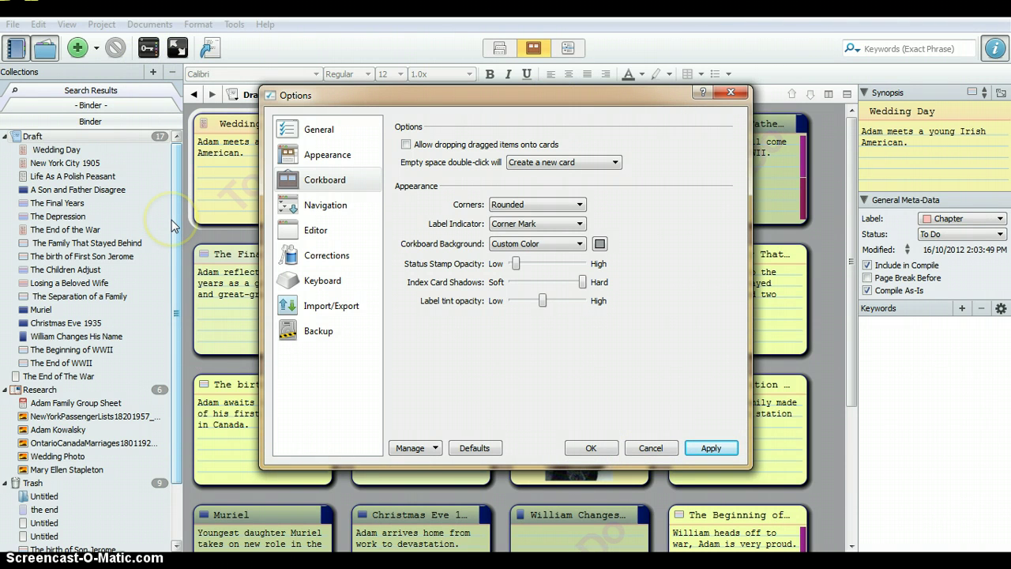
Set the Binder Background color to cyan among the general appearance colors.
click(326, 164)
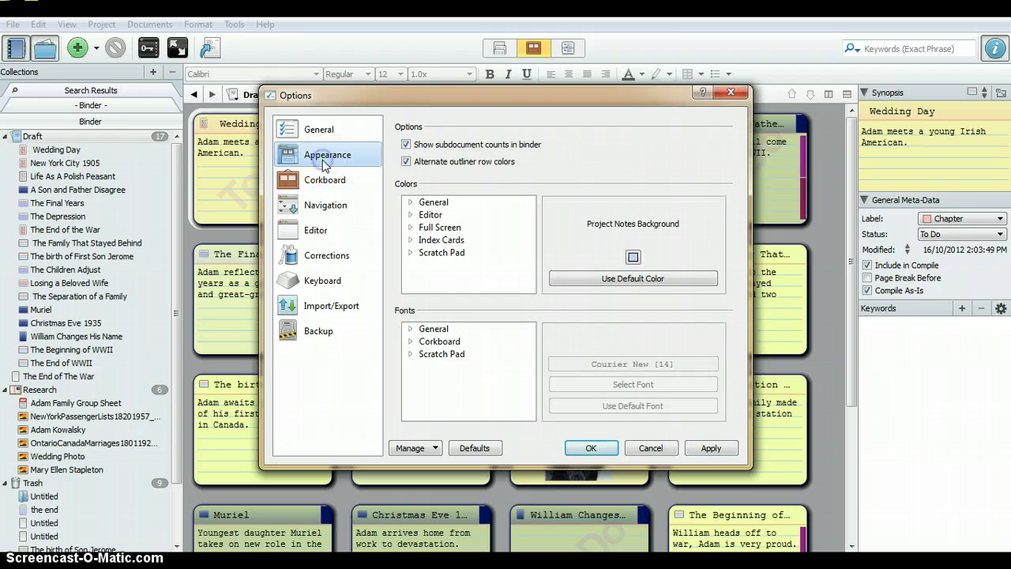
double_click(431, 204)
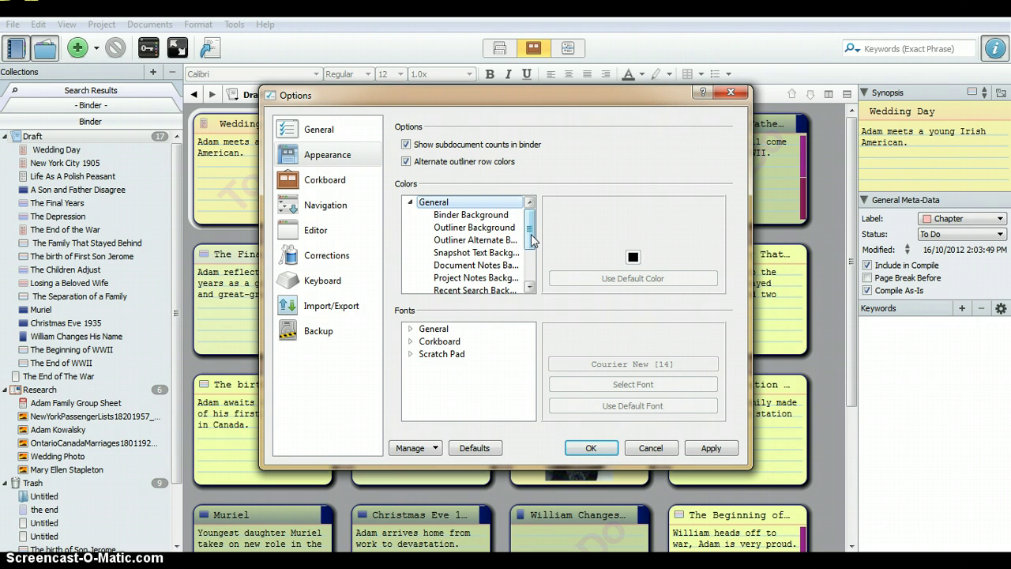
click(479, 216)
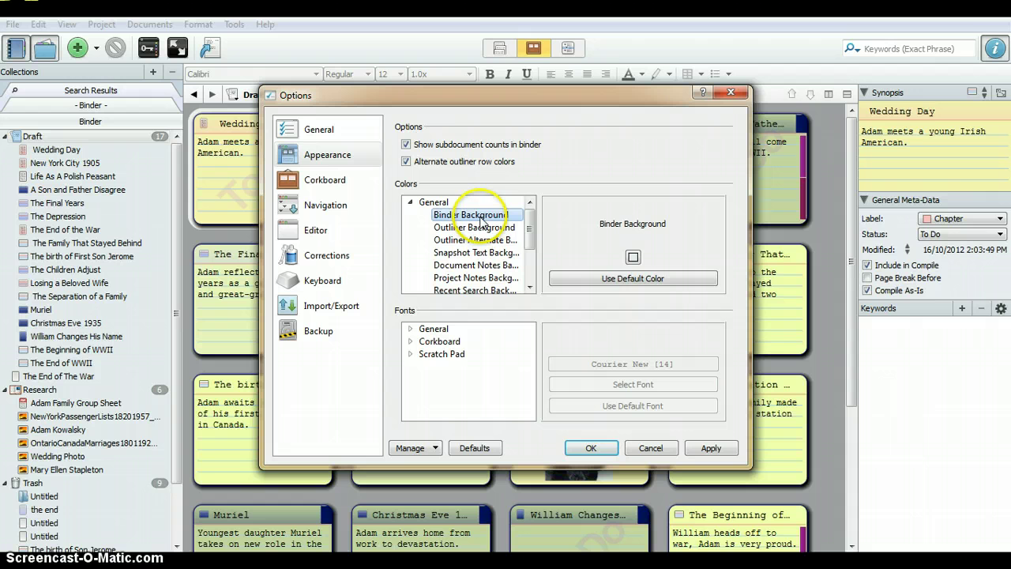
click(633, 256)
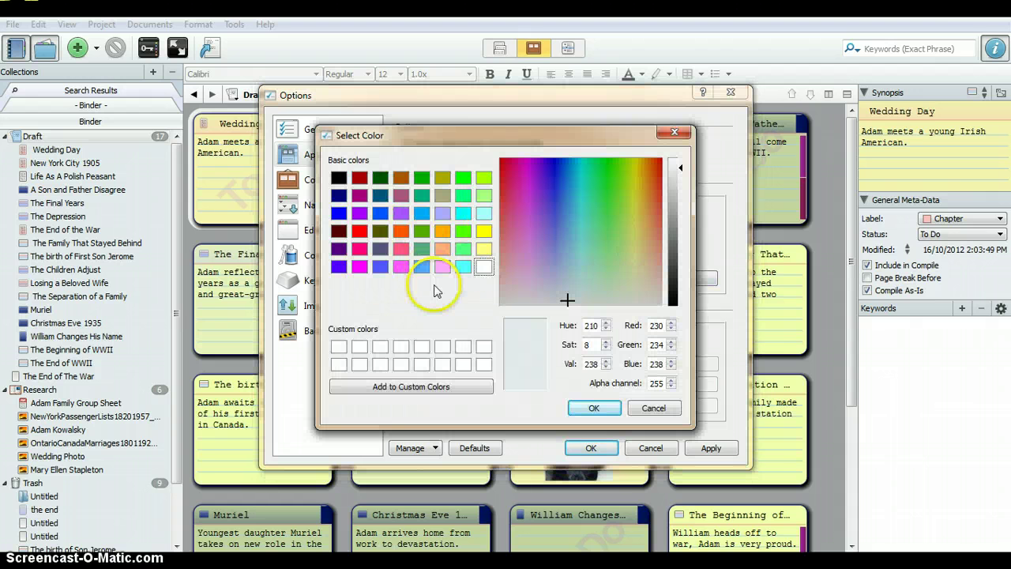
click(463, 215)
click(595, 408)
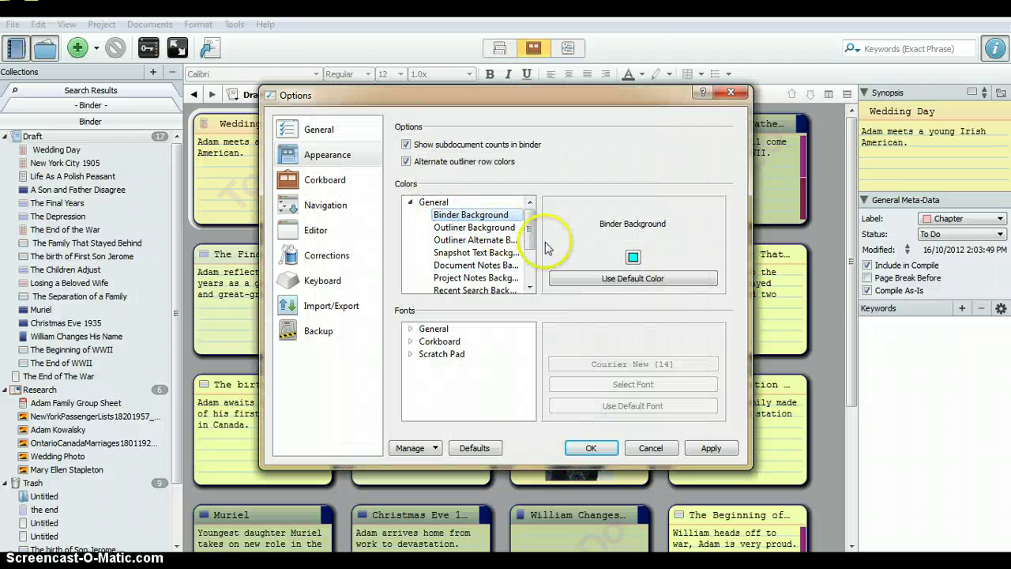
Set the Project Notes Background color to orange.
scroll(527, 244, down, 1)
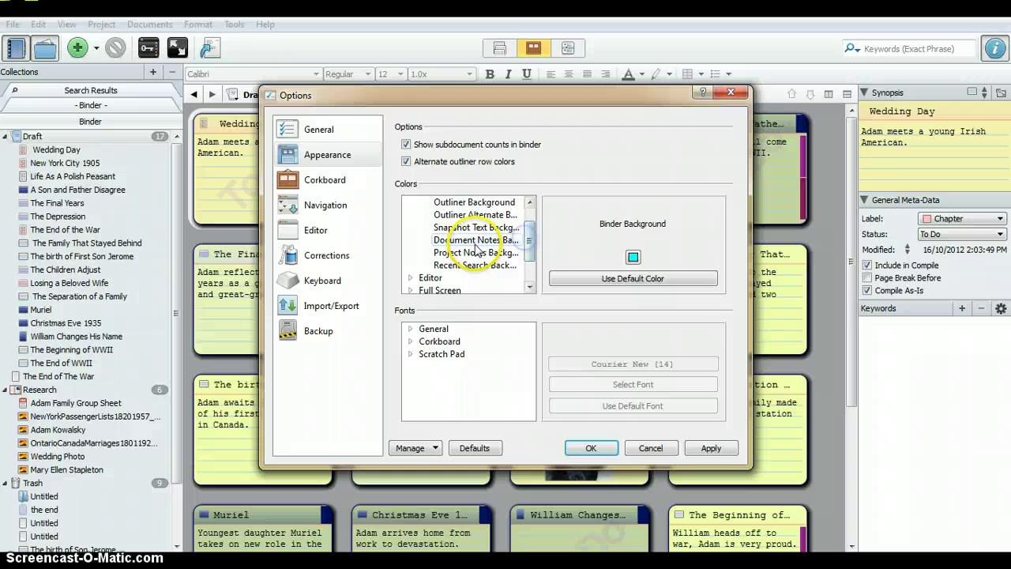
click(473, 252)
click(634, 259)
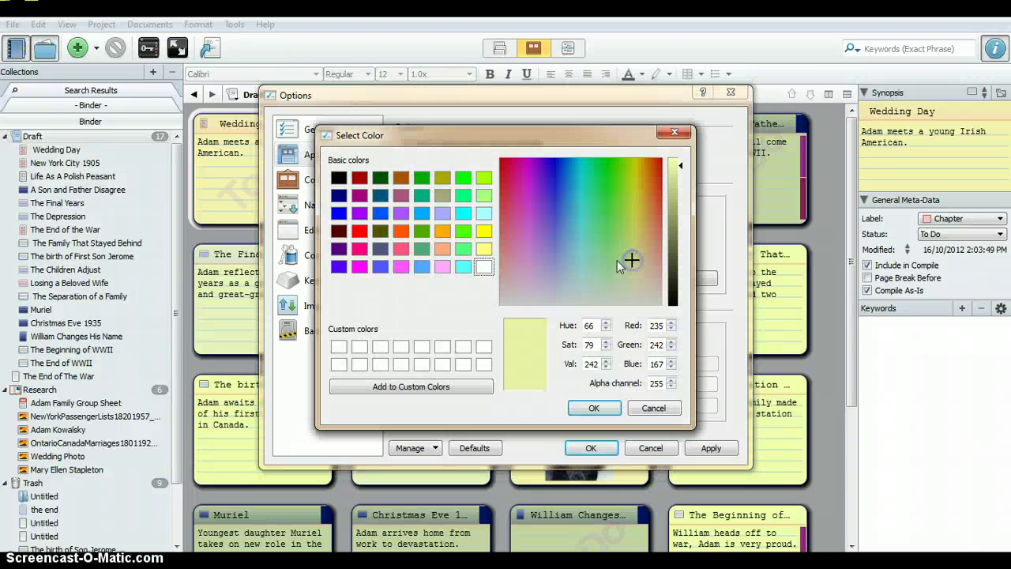
click(400, 231)
click(595, 407)
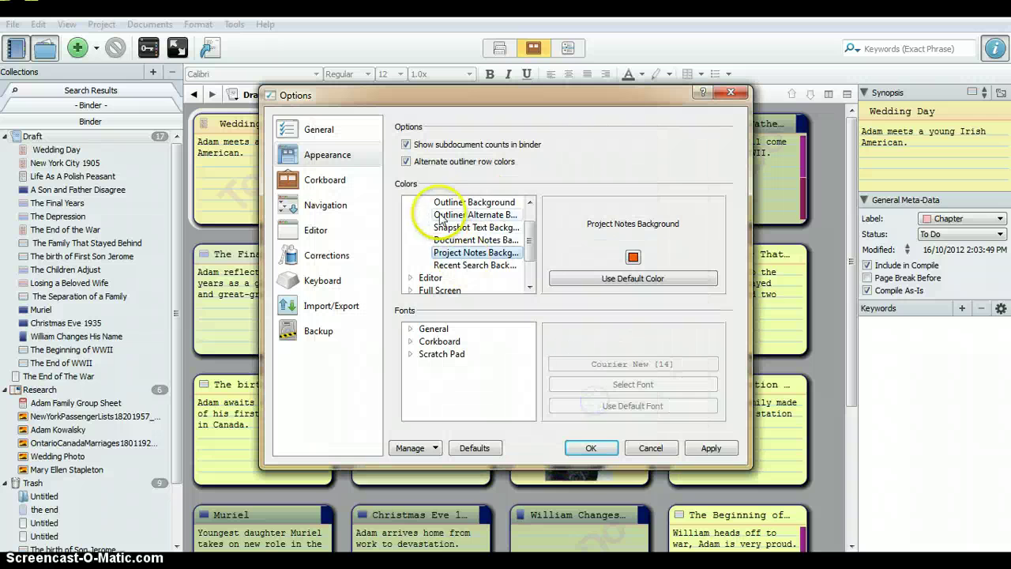
Set the Index Card Status Stamp color to light pink with red 255, green 170 and blue 255.
scroll(434, 264, down, 1)
double_click(431, 267)
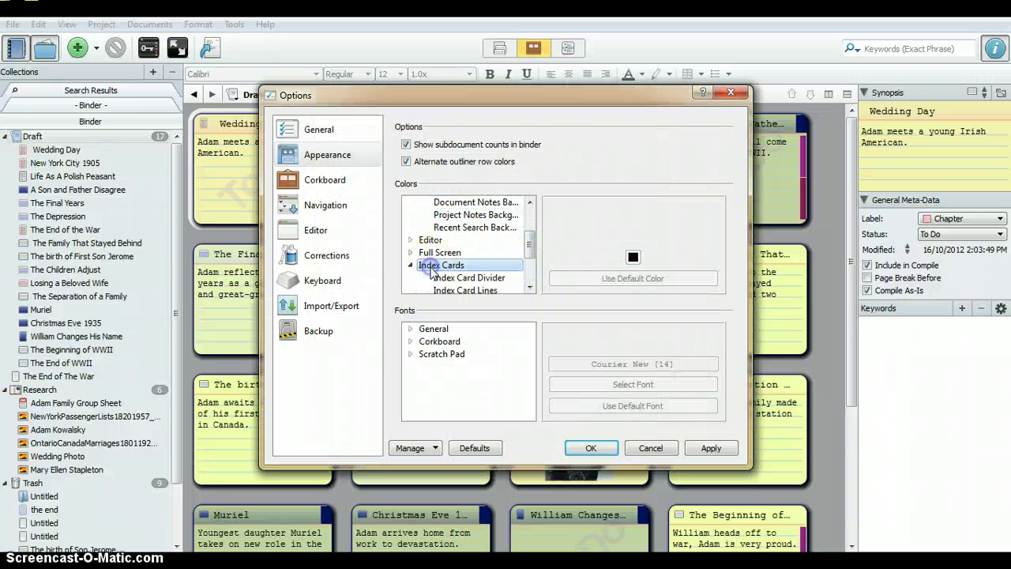
scroll(528, 267, down, 1)
scroll(529, 267, down, 1)
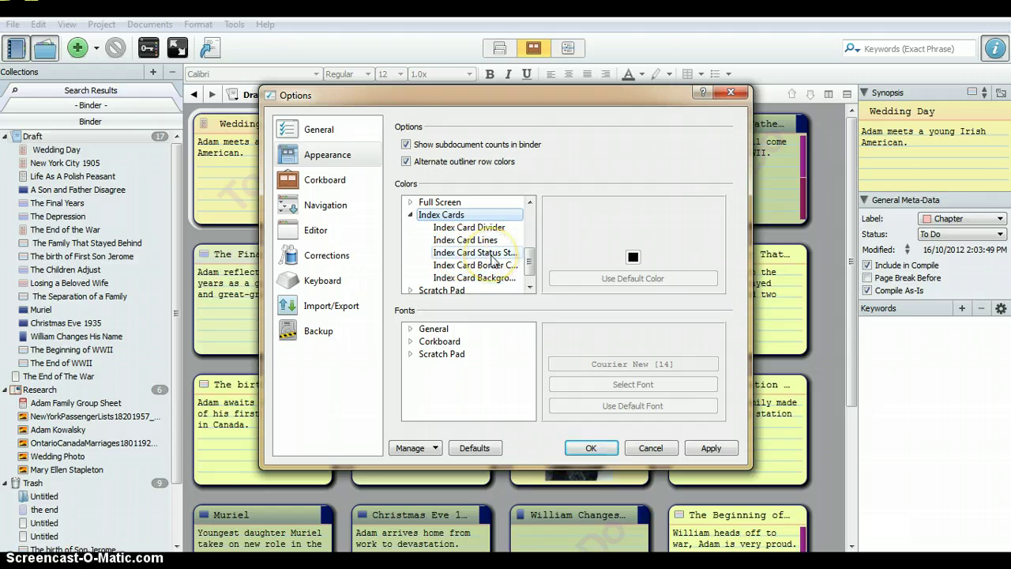
click(496, 252)
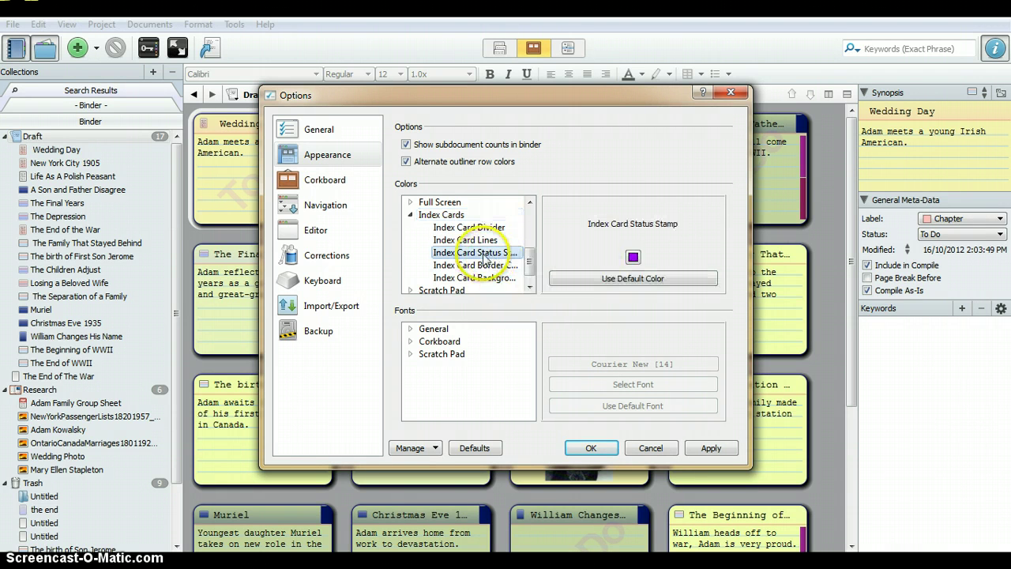
click(633, 257)
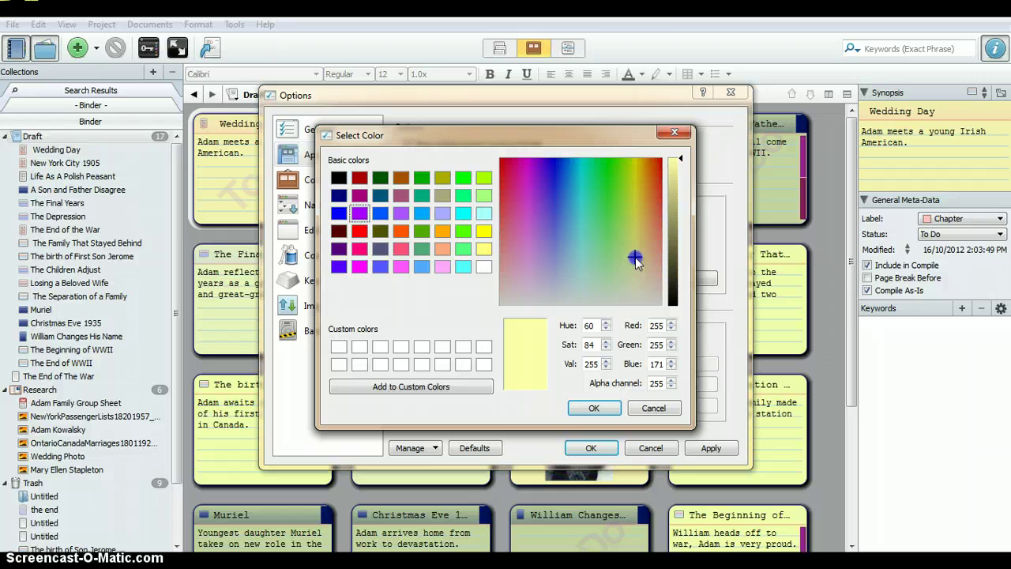
click(443, 266)
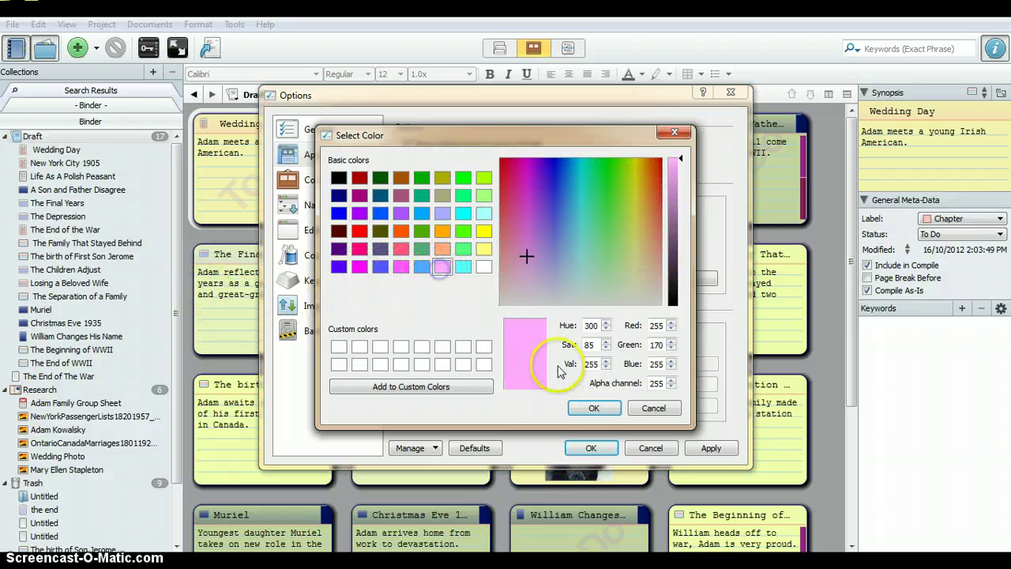
click(594, 409)
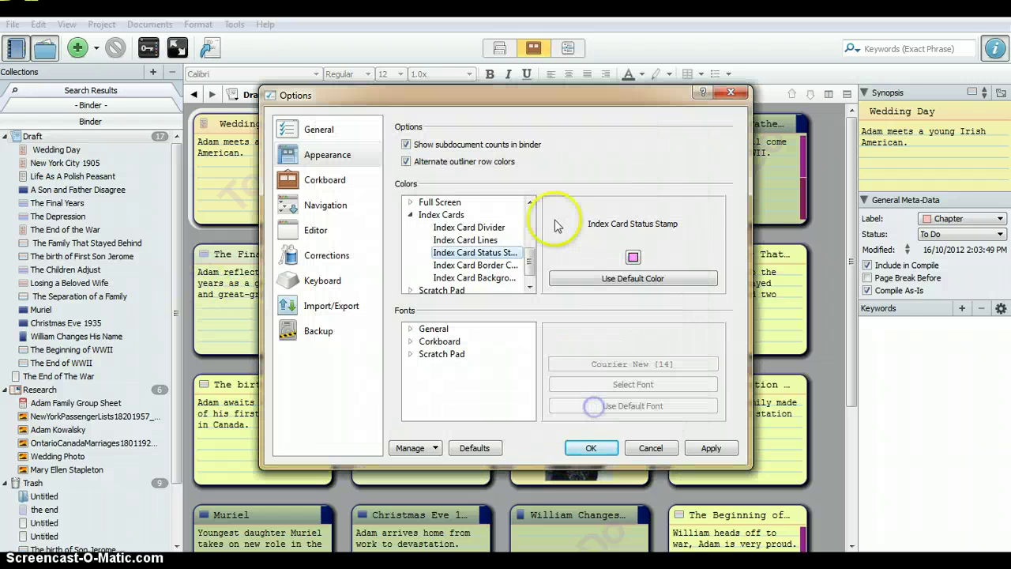
Check the index card border and background colors and the corkboard font entries, and apply the appearance changes.
click(458, 266)
click(468, 278)
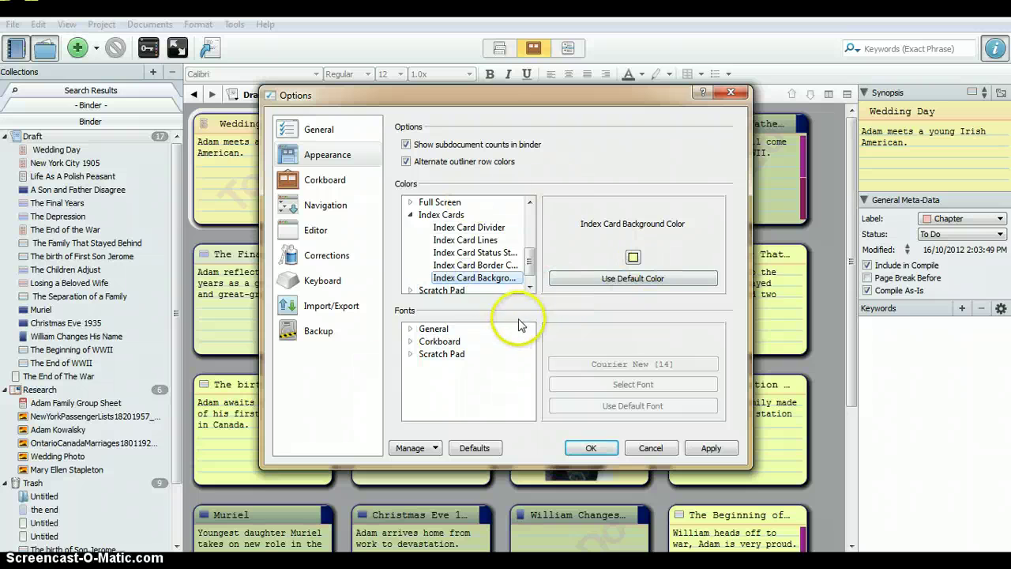
click(437, 330)
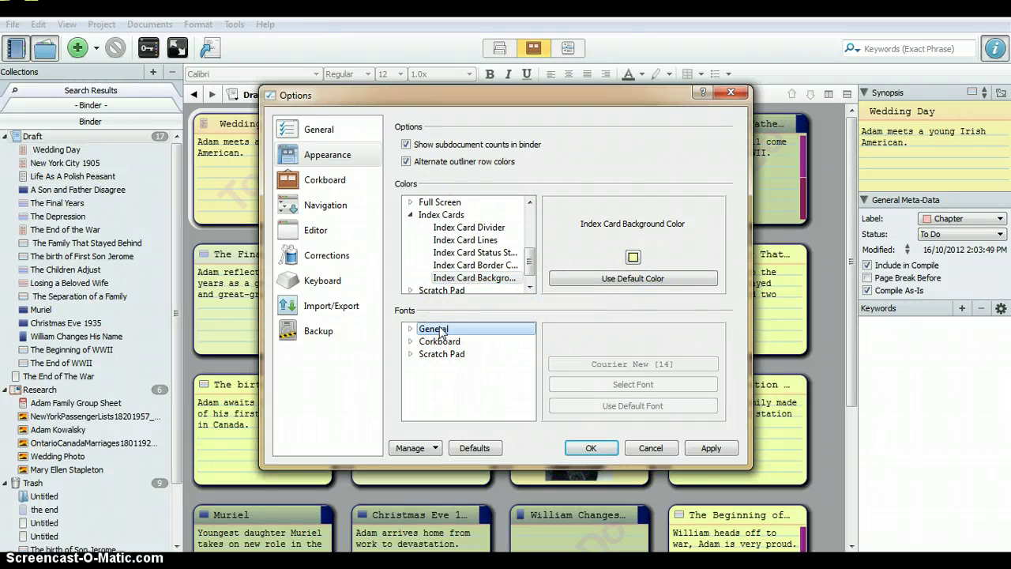
double_click(440, 341)
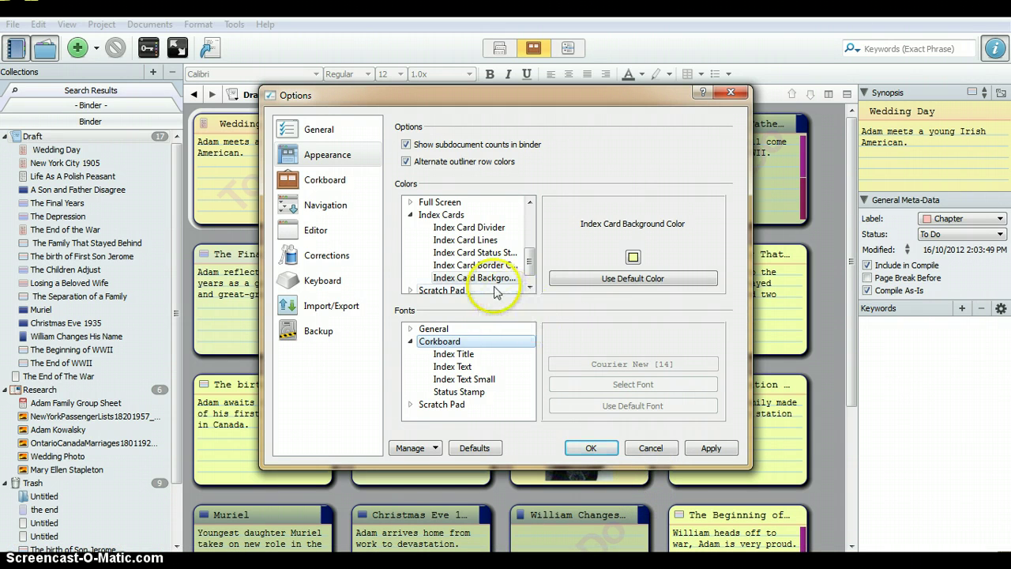
click(717, 451)
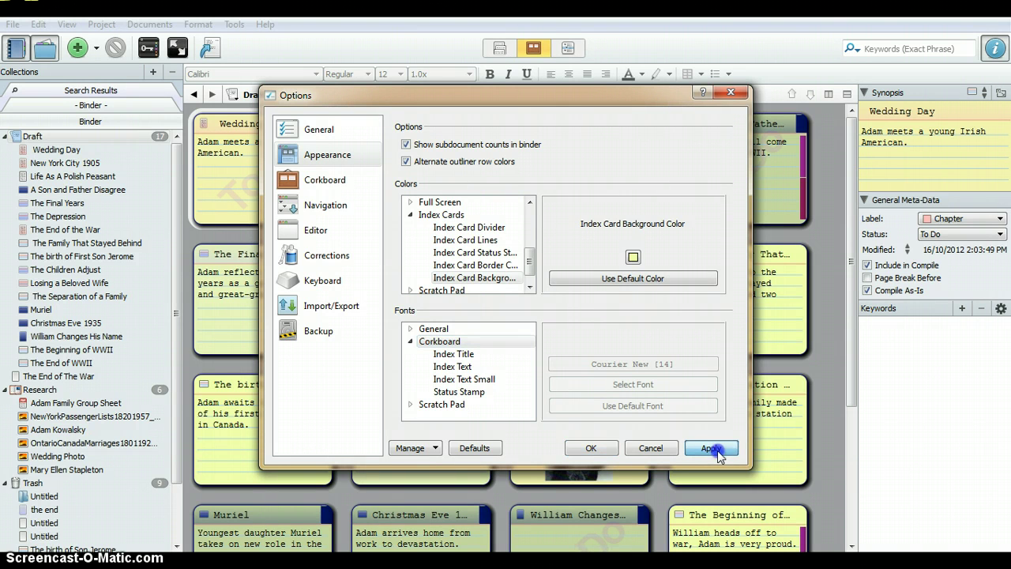
click(591, 448)
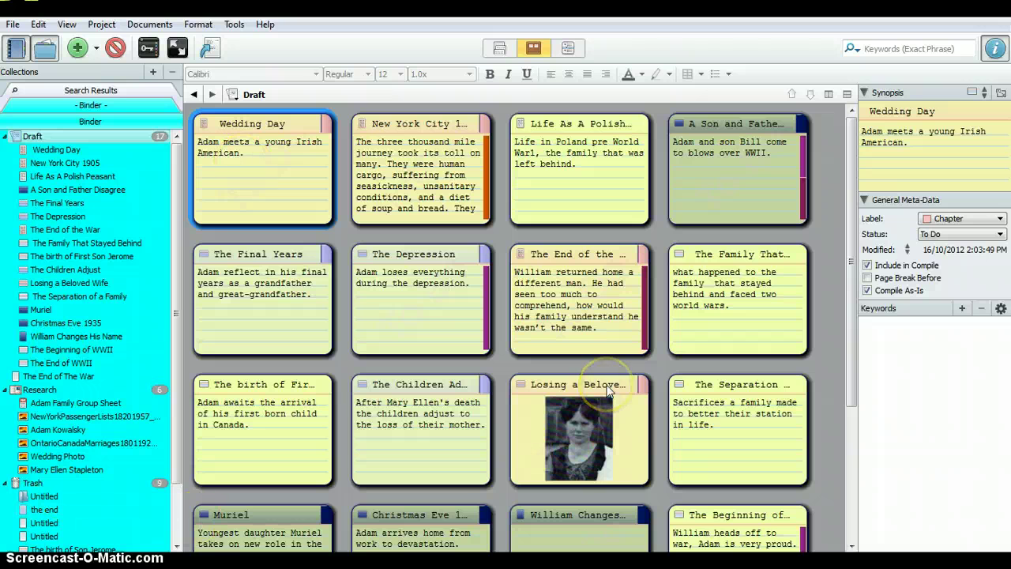
Switch the Wedding Day card's synopsis to an image and fill it with the bride and groom photo from the family pictures folder.
mouse_move(608, 390)
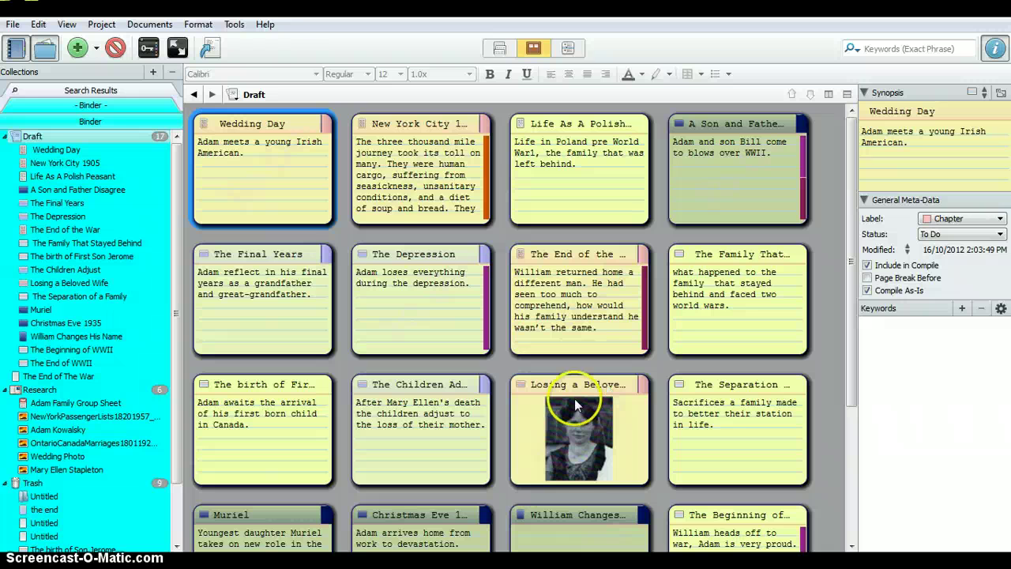
mouse_move(575, 398)
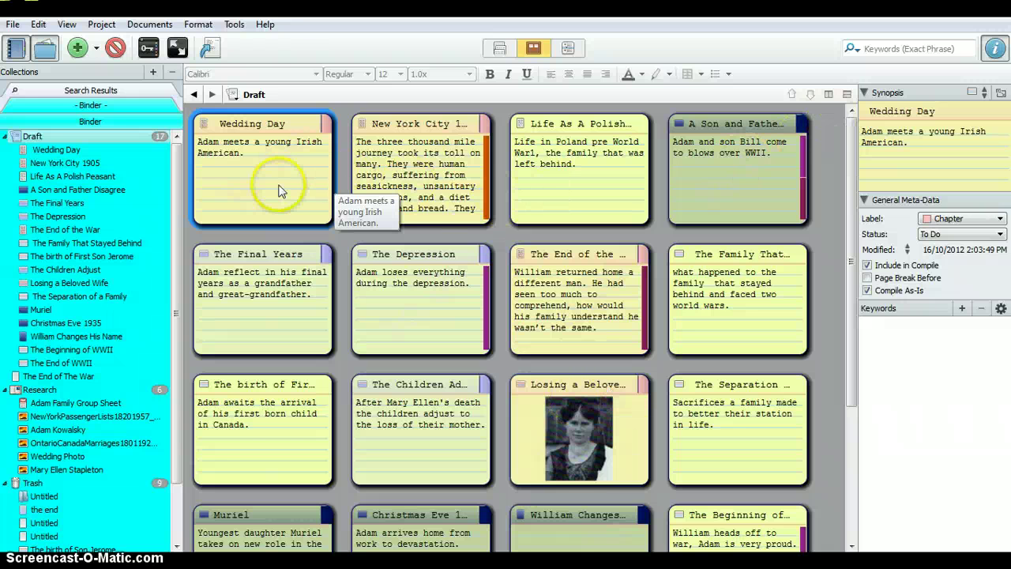
mouse_move(199, 457)
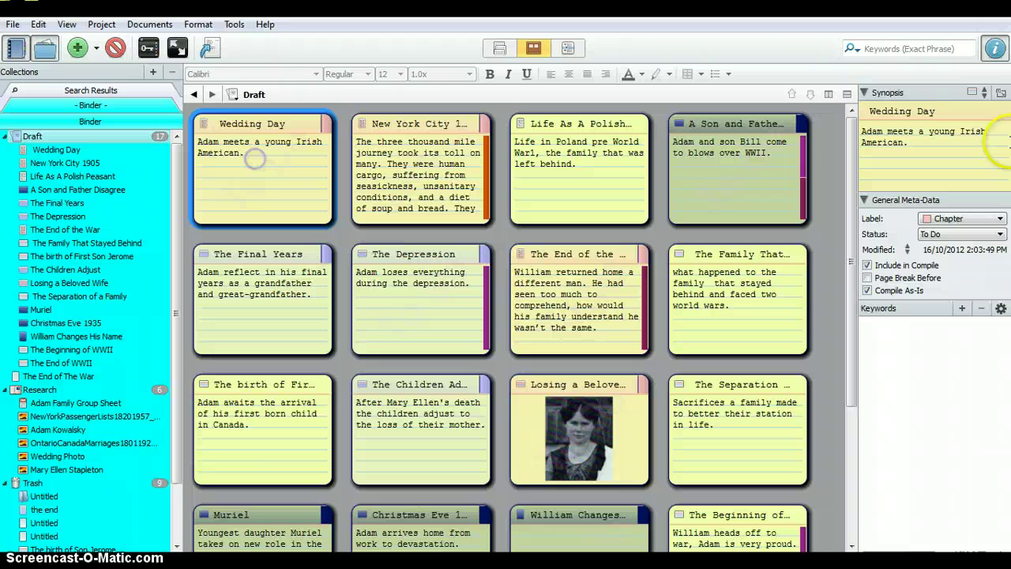
click(987, 94)
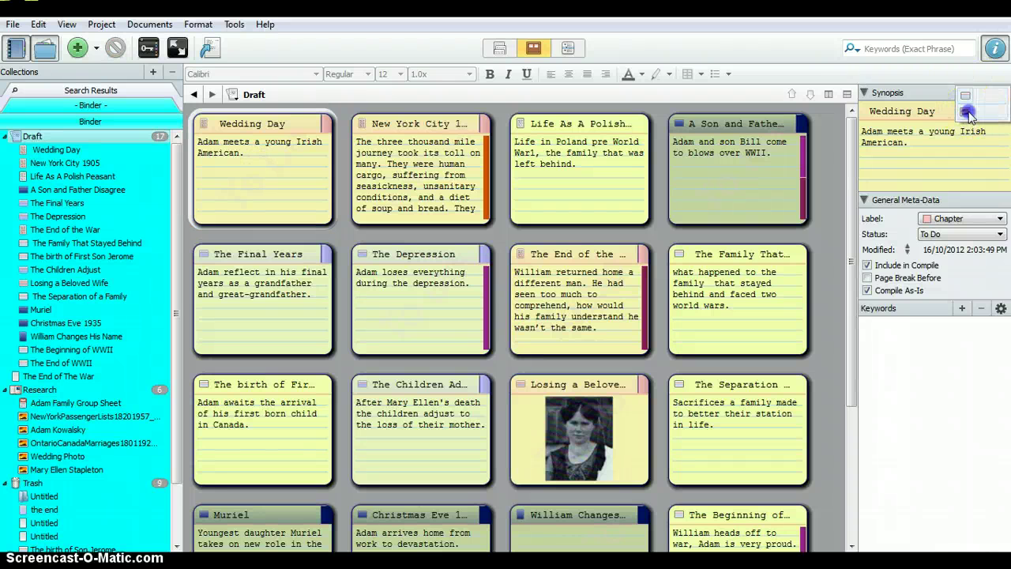
click(967, 113)
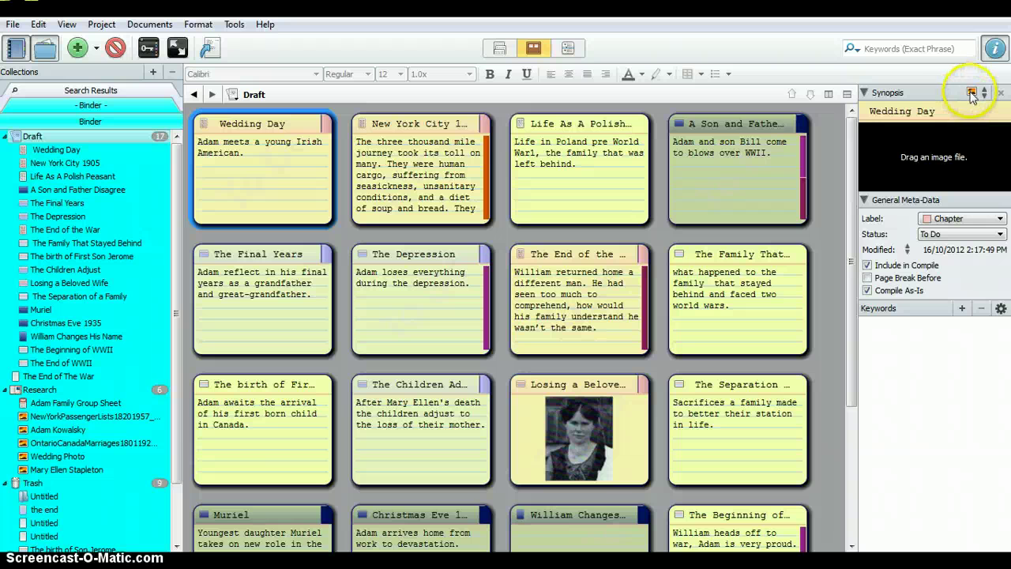
mouse_move(207, 549)
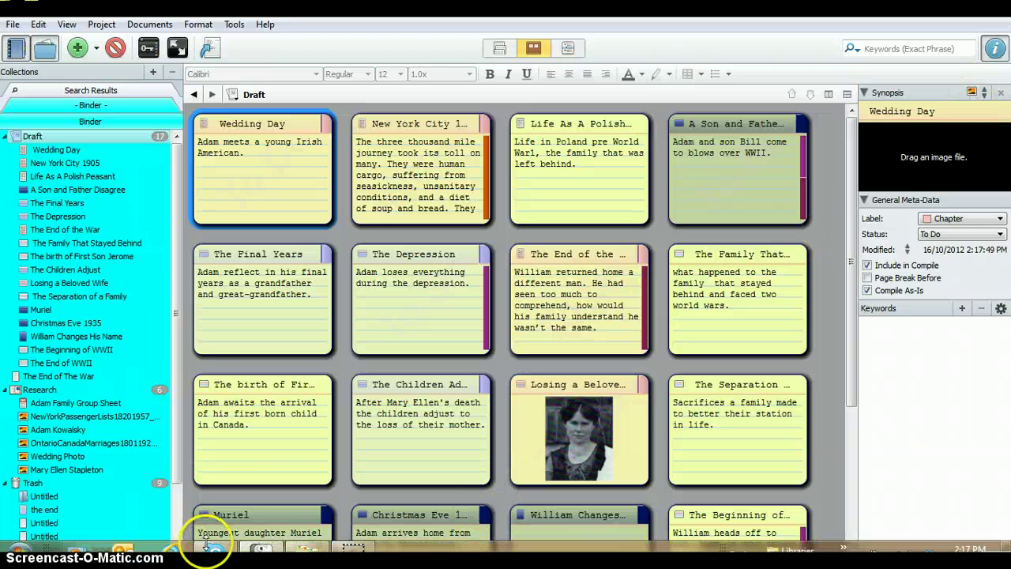
click(315, 551)
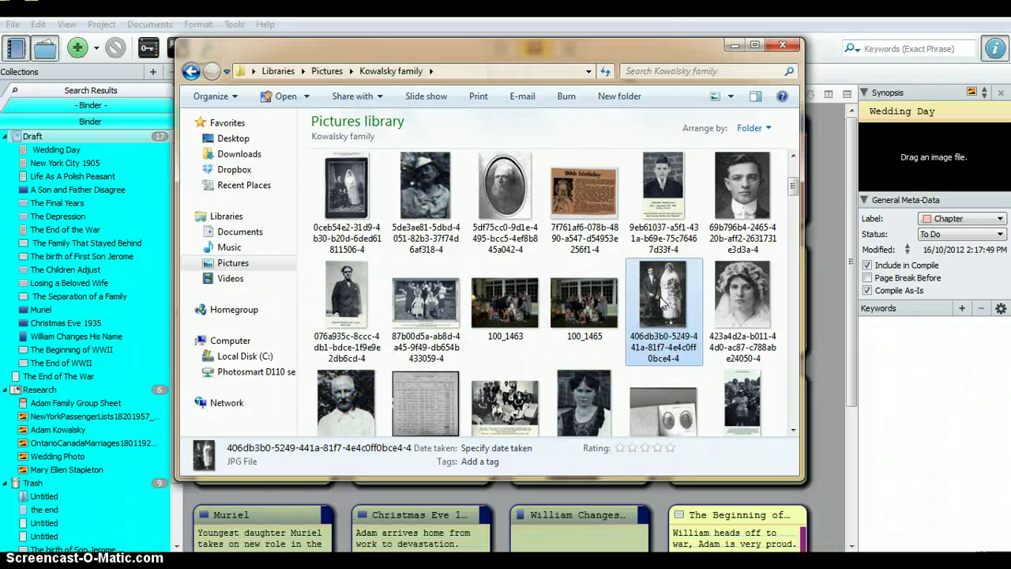
drag(659, 296, 887, 189)
drag(924, 154, 924, 154)
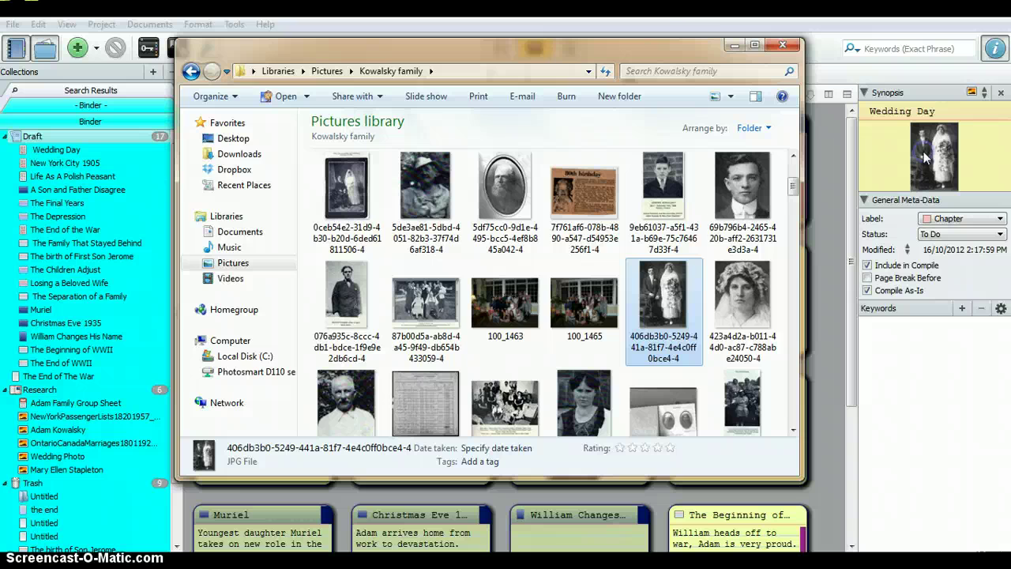
click(738, 47)
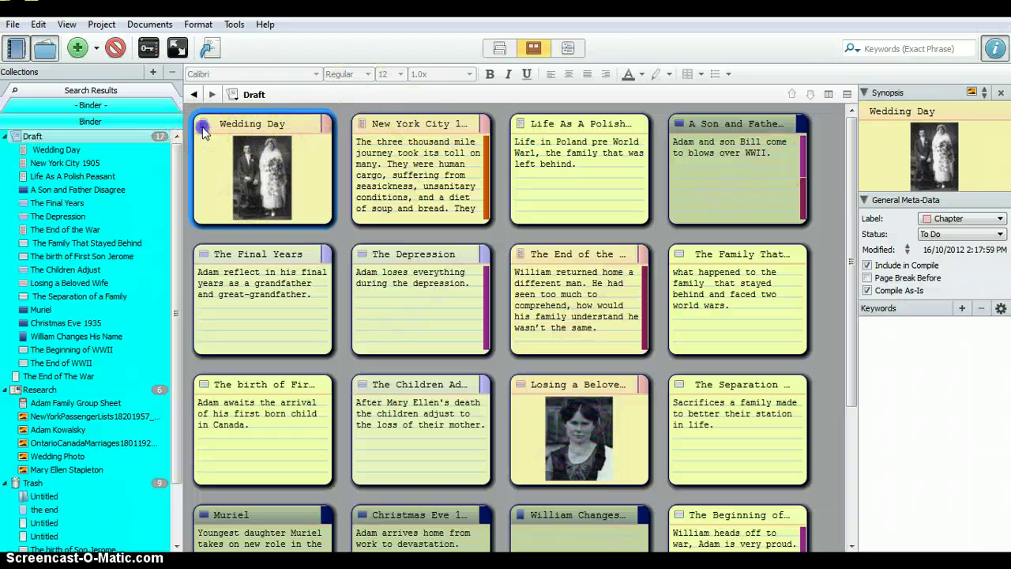
Open the Wedding Day document and switch its synopsis back to text.
double_click(203, 125)
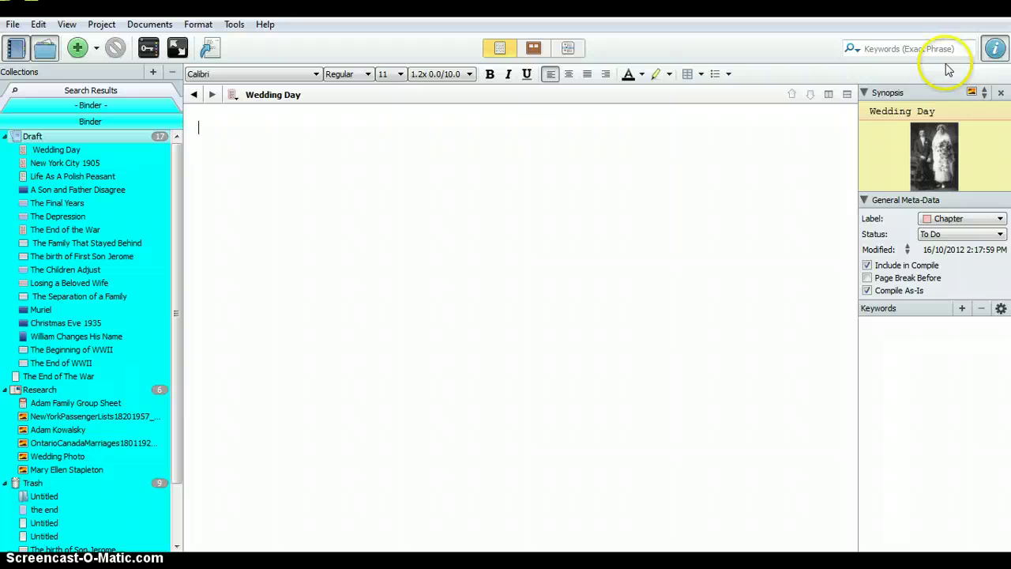
click(984, 92)
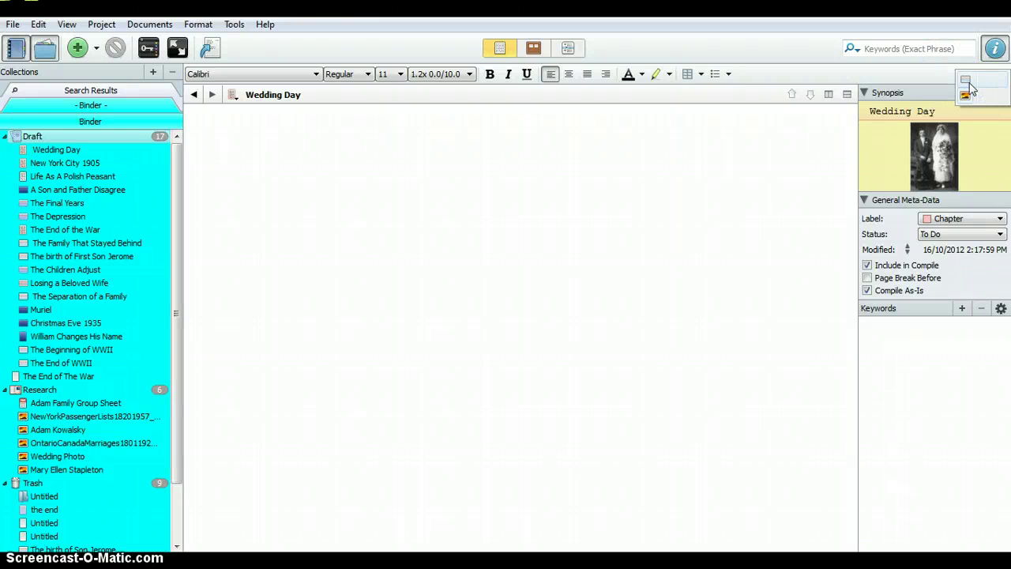
click(969, 83)
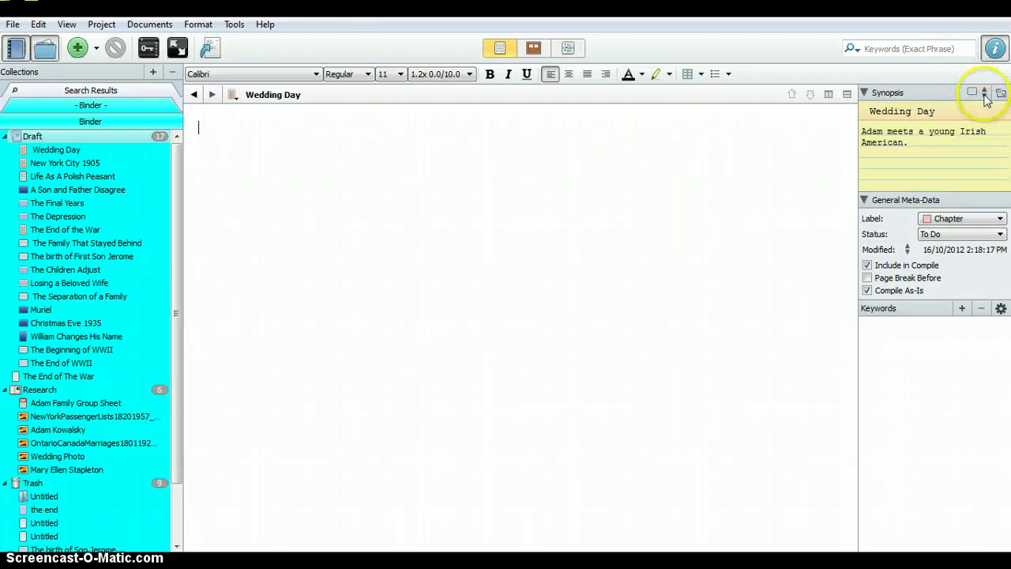
Return to the Draft corkboard, switch the Wedding Day card to its image synopsis and remove the photo.
click(36, 137)
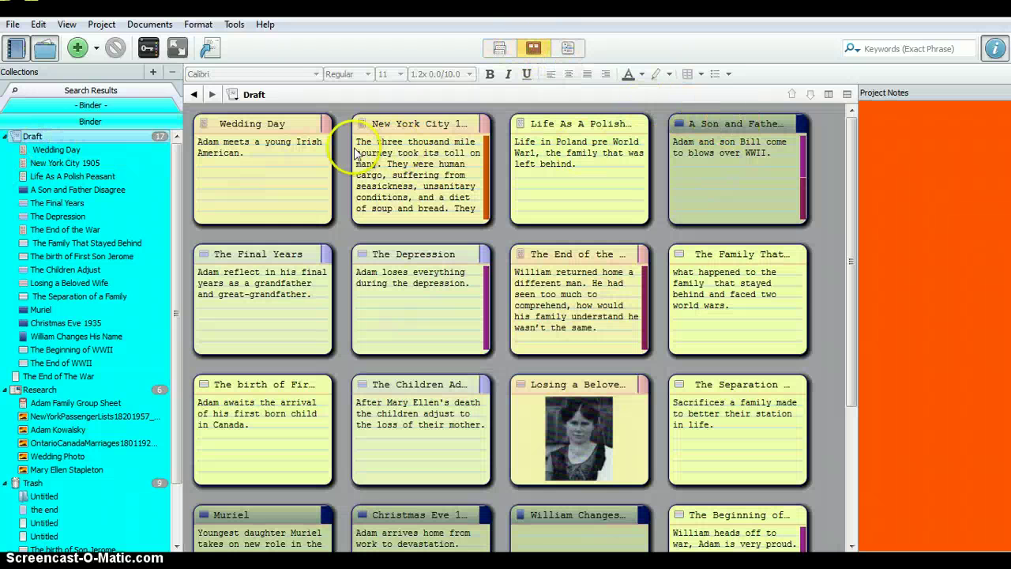
click(261, 171)
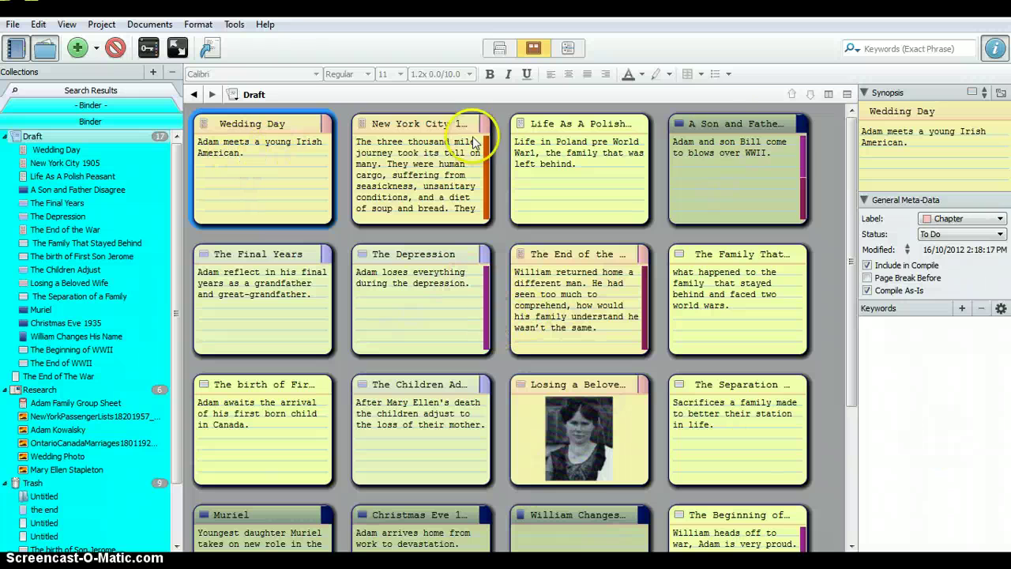
click(985, 93)
click(979, 111)
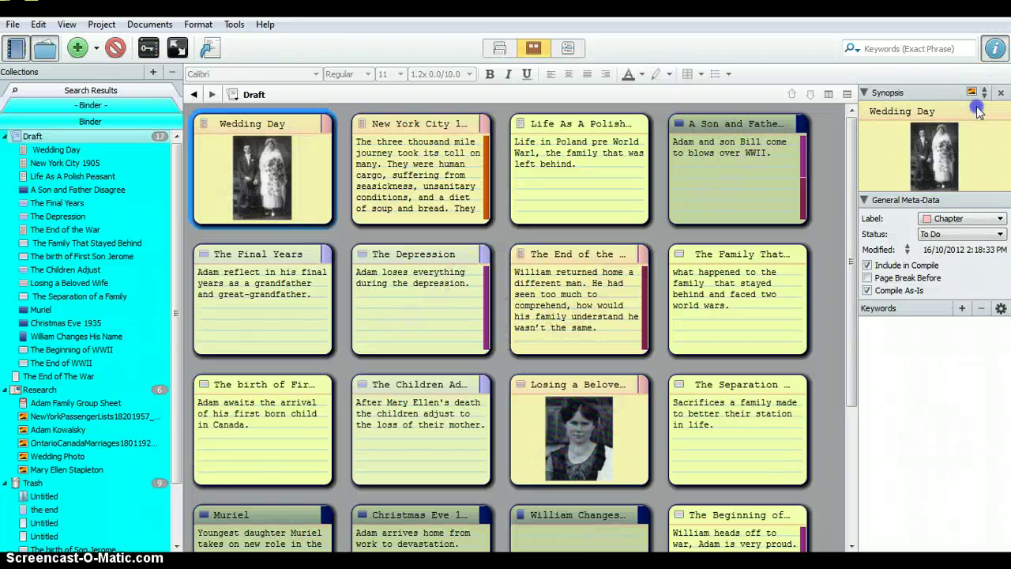
click(1001, 94)
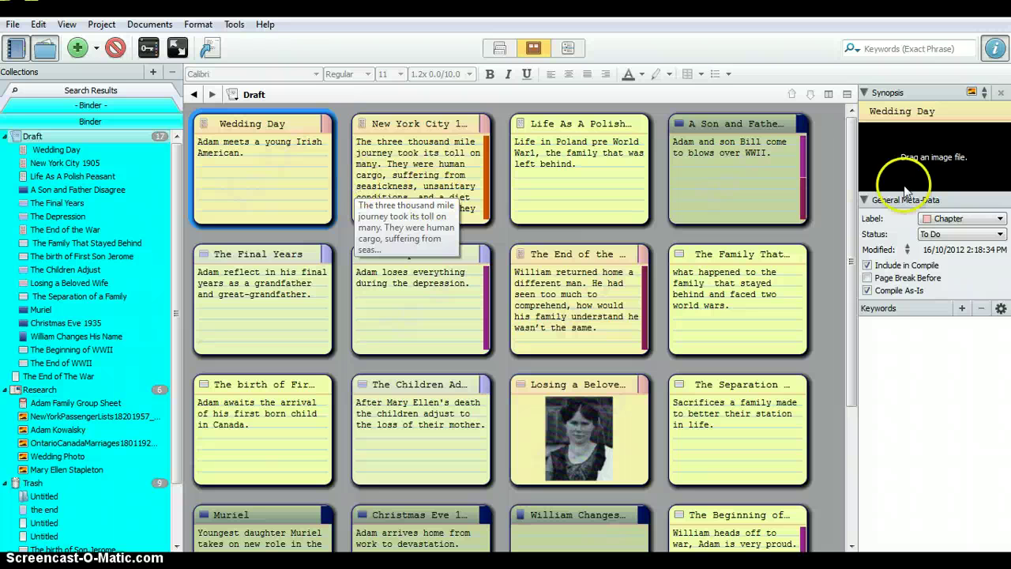
Move The Children Adjust card to the end of the corkboard and place The birth of First Son card after it.
drag(852, 225, 867, 316)
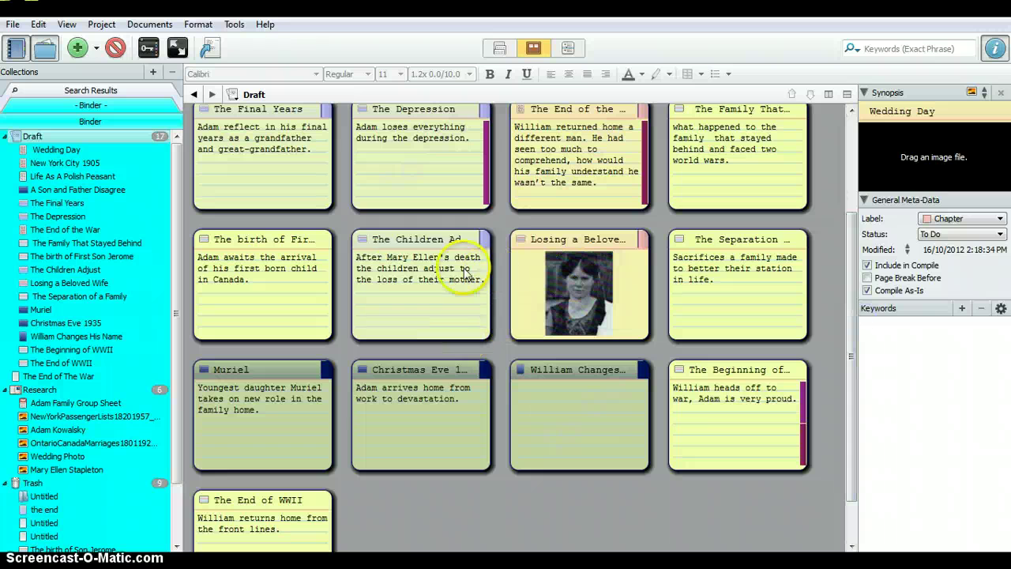
drag(403, 271, 402, 533)
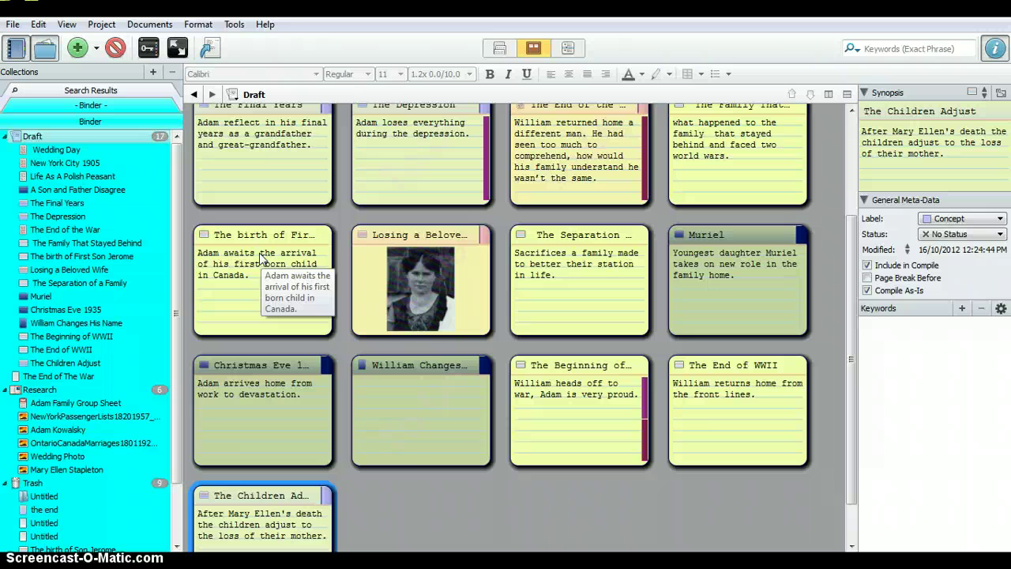
drag(262, 258, 425, 501)
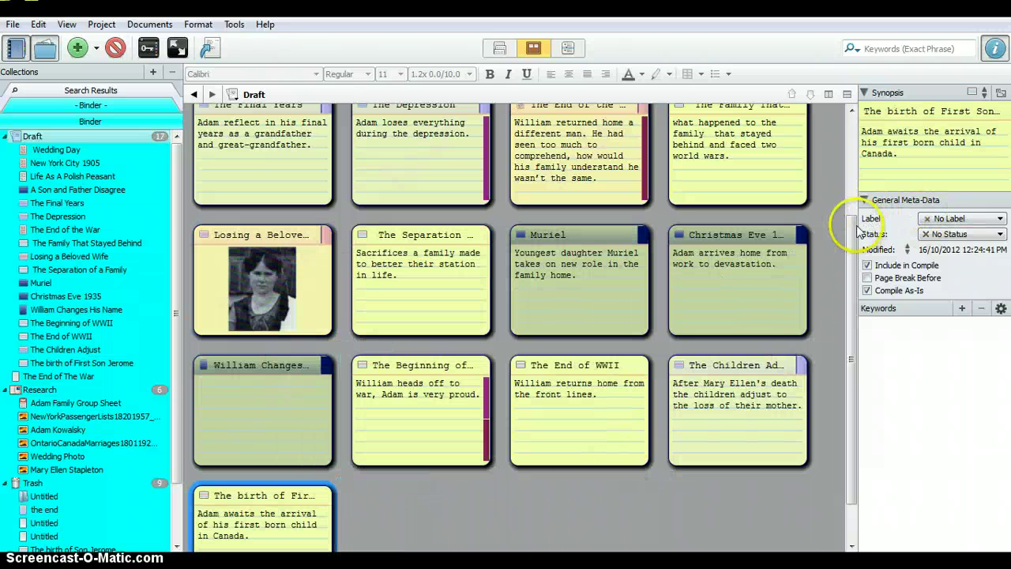
Allow dropping dragged items onto cards in the corkboard options and apply the change.
click(234, 24)
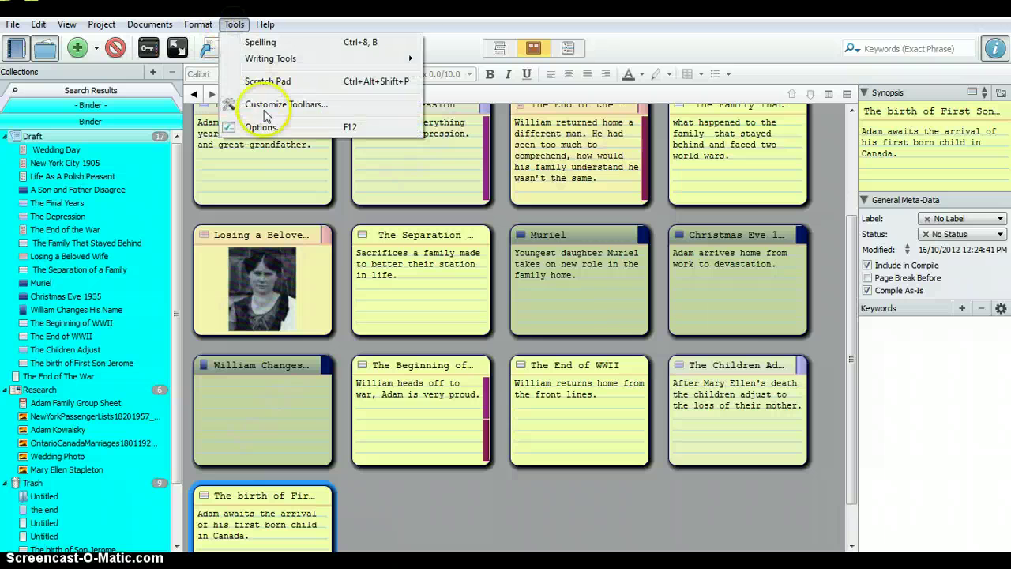
click(261, 127)
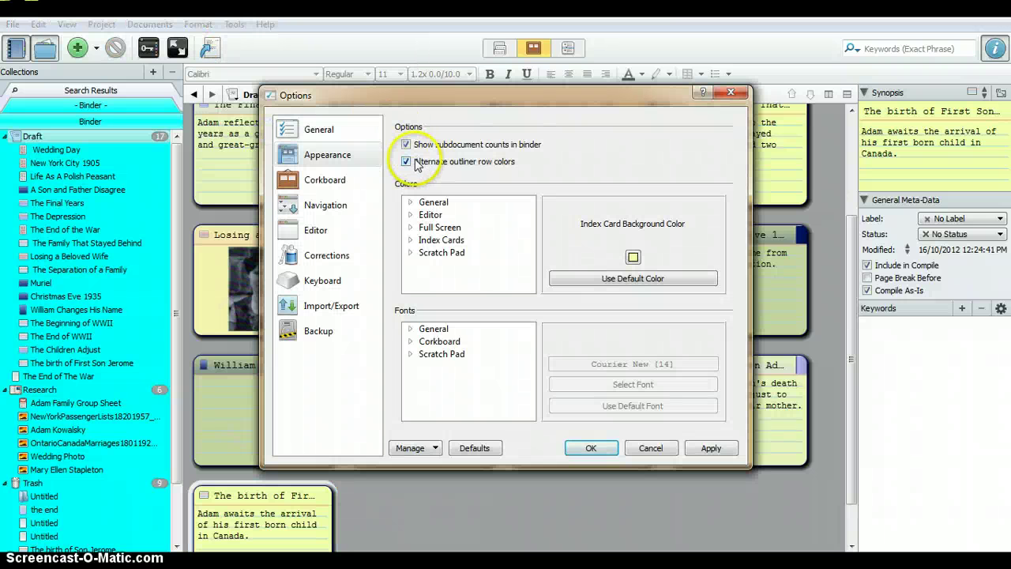
click(415, 215)
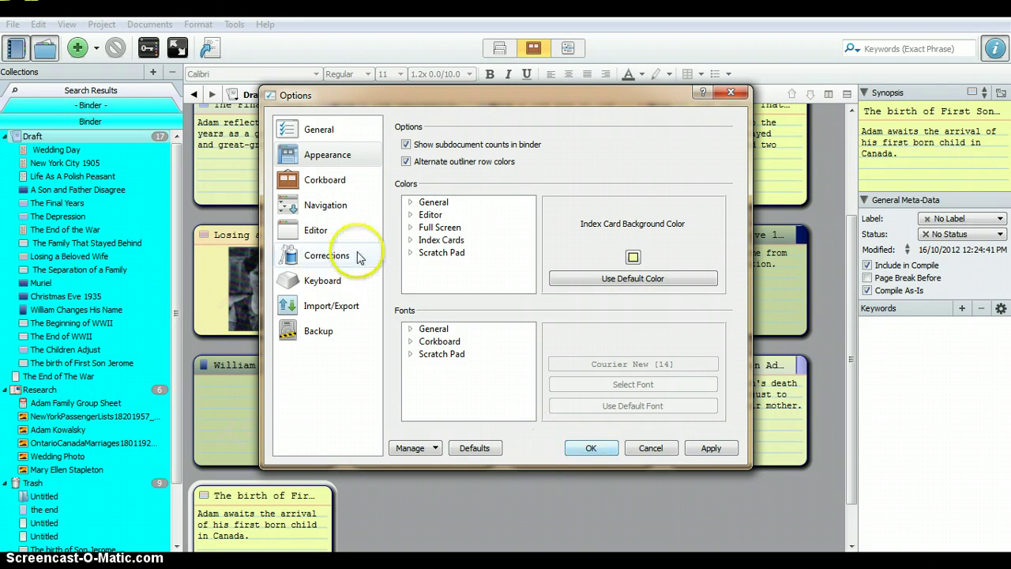
click(331, 181)
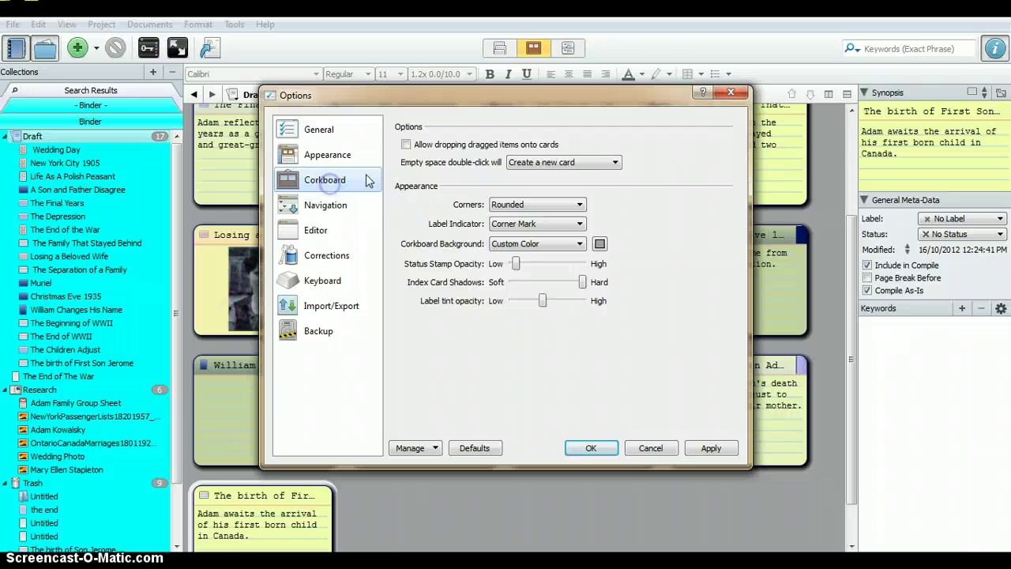
click(406, 145)
click(715, 448)
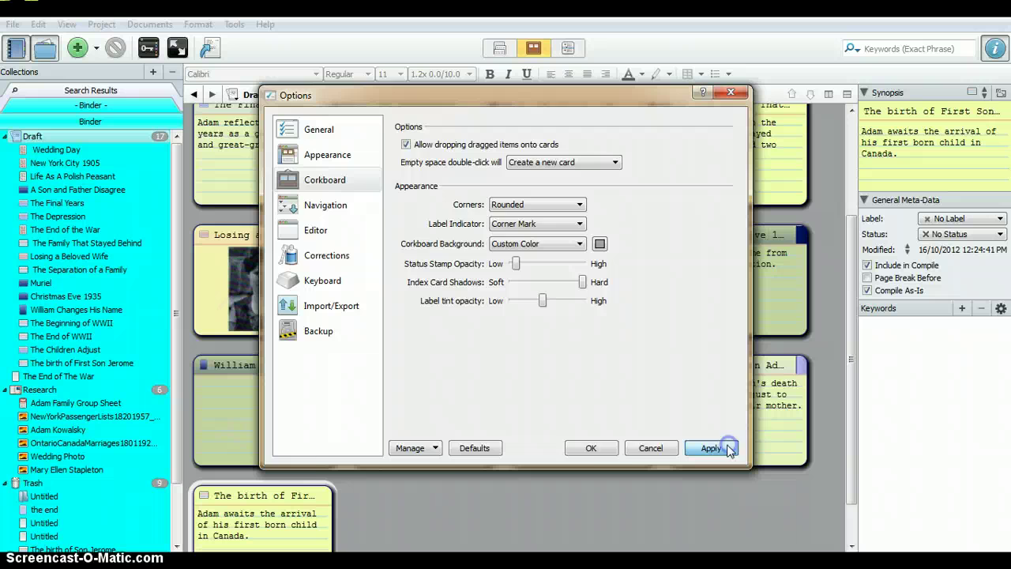
click(591, 448)
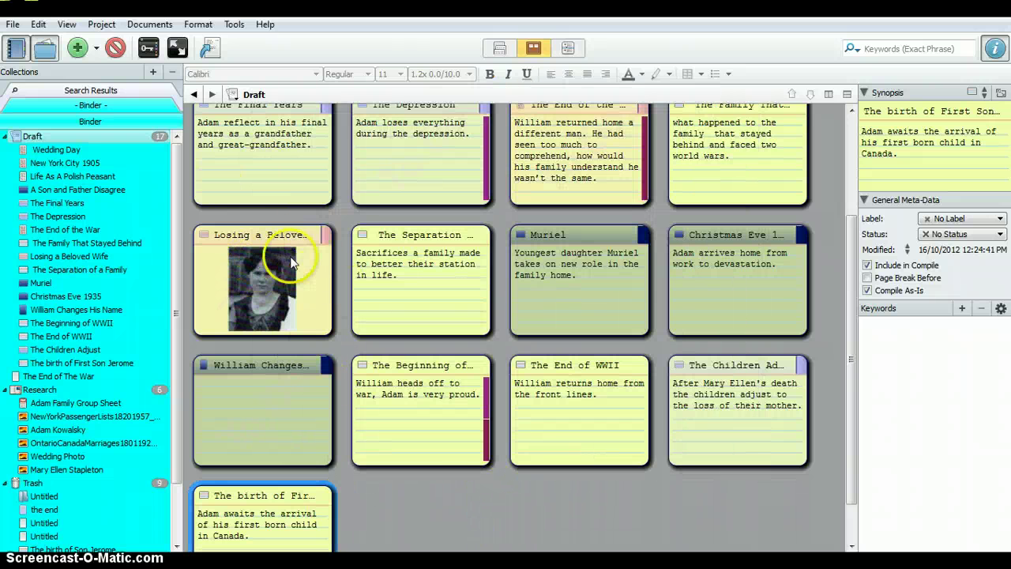
Nest the youngest daughter's card and the Christmas Eve 1935 card under the Losing a Beloved Wife card.
mouse_move(251, 254)
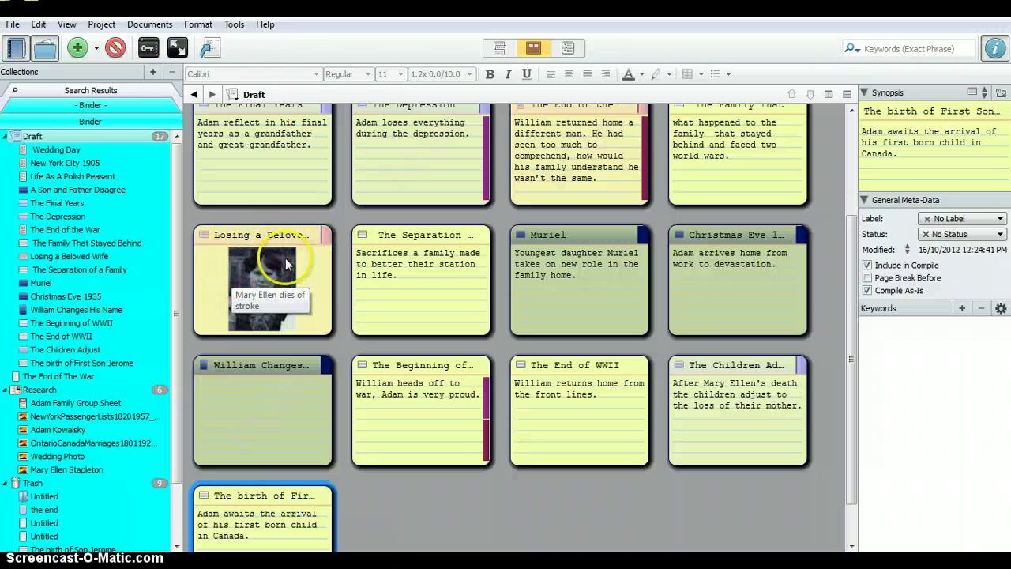
mouse_move(583, 274)
mouse_move(739, 275)
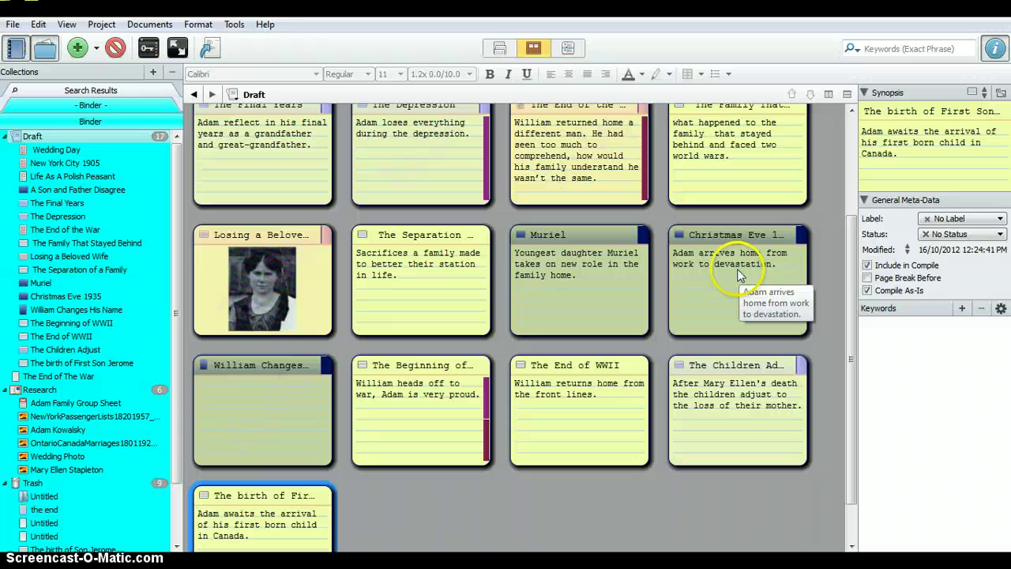
mouse_move(245, 288)
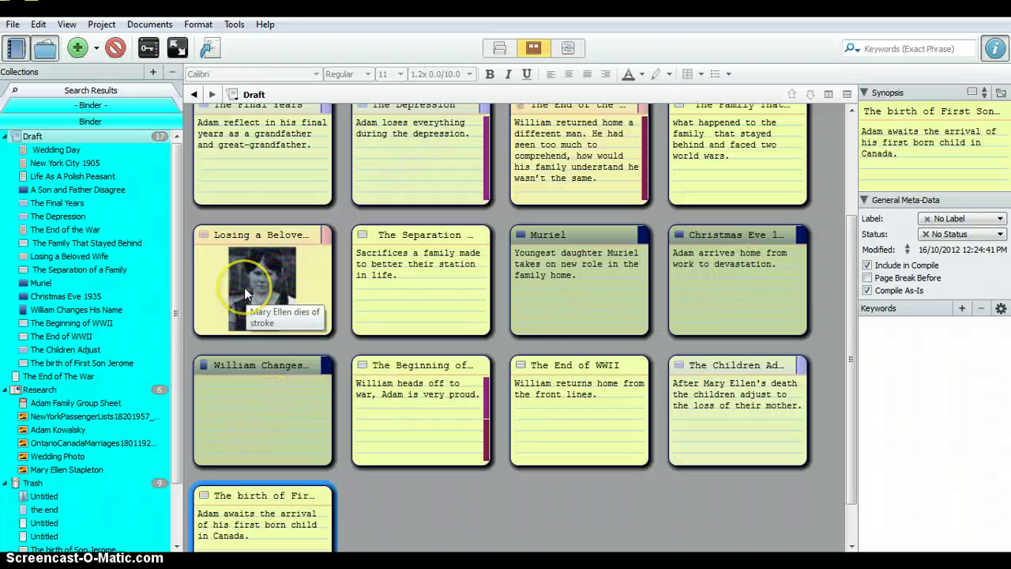
drag(592, 256, 269, 278)
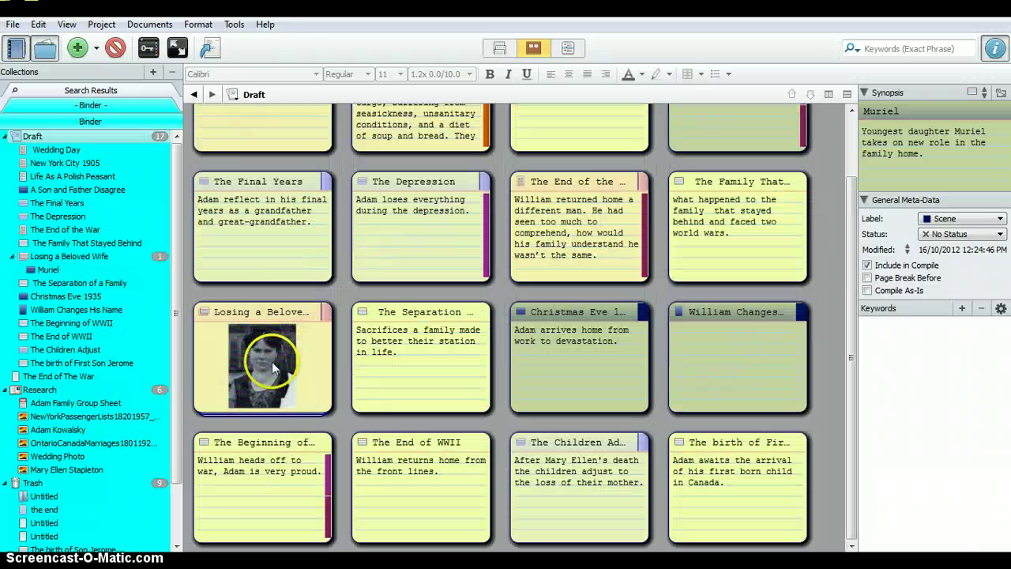
drag(605, 370, 207, 379)
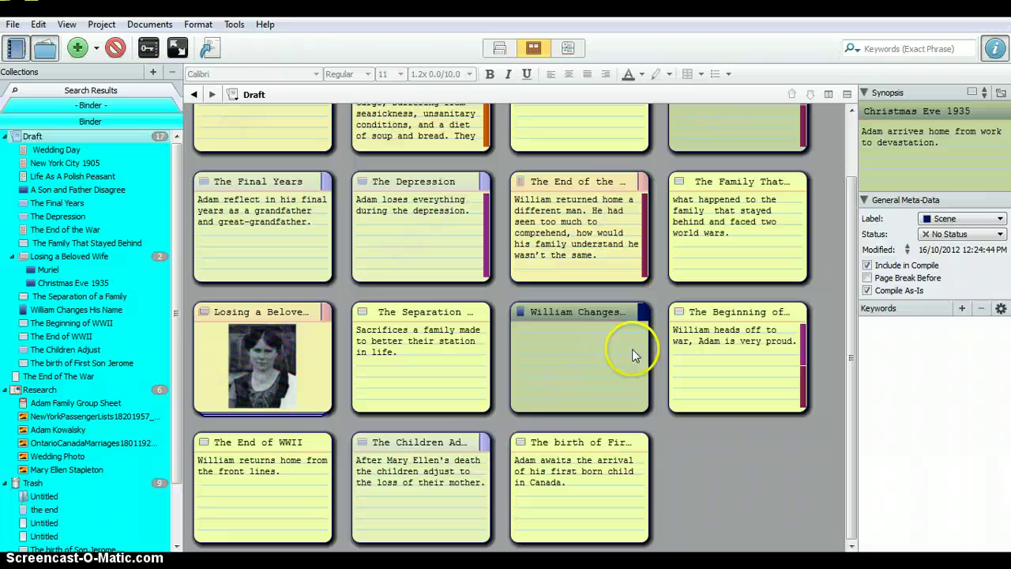
Nest the Changes His Name card under the Losing a Beloved Wife card.
drag(621, 346, 223, 360)
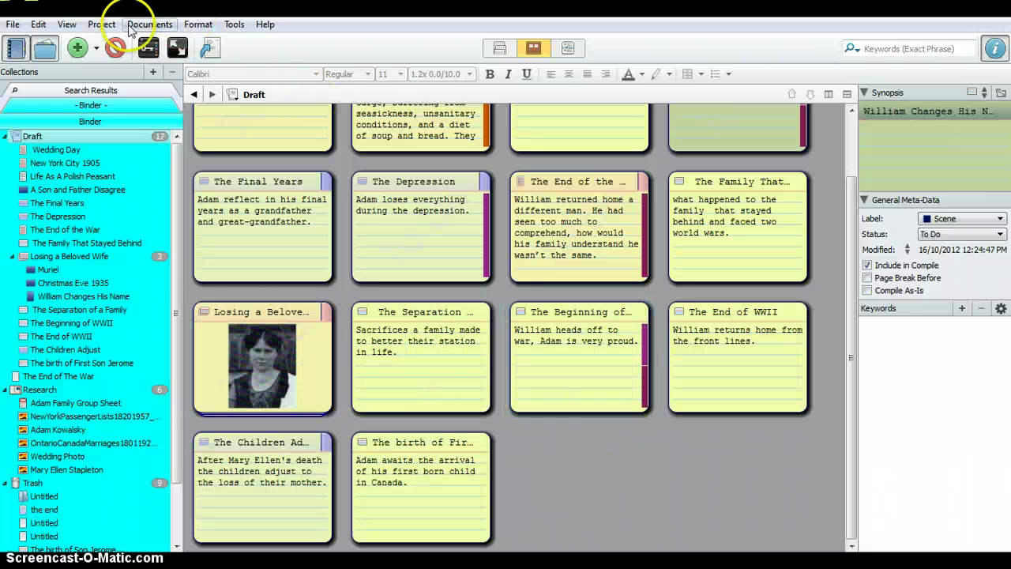
Disallow dropping dragged items onto cards in the corkboard options and apply the change.
click(235, 26)
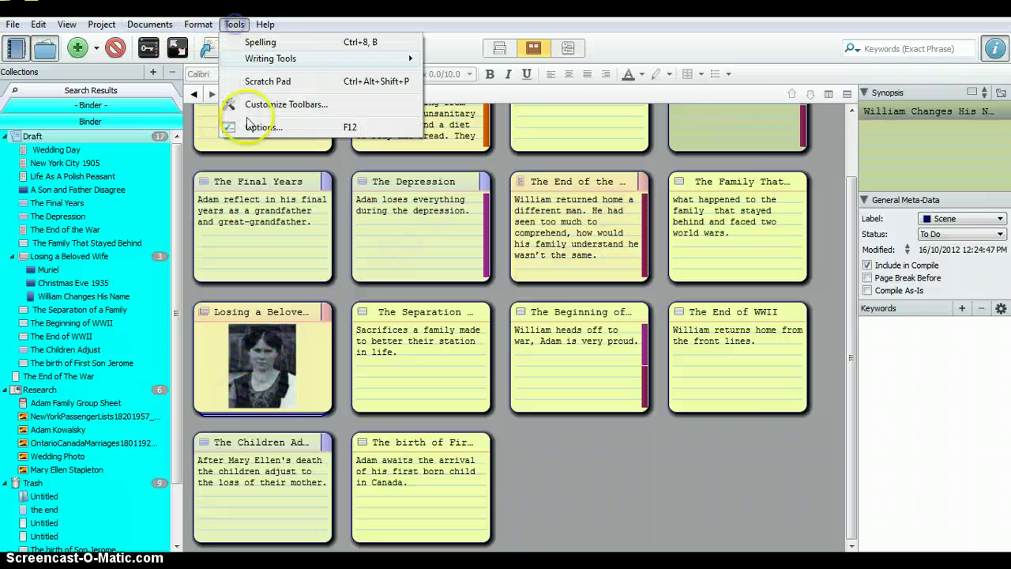
click(231, 125)
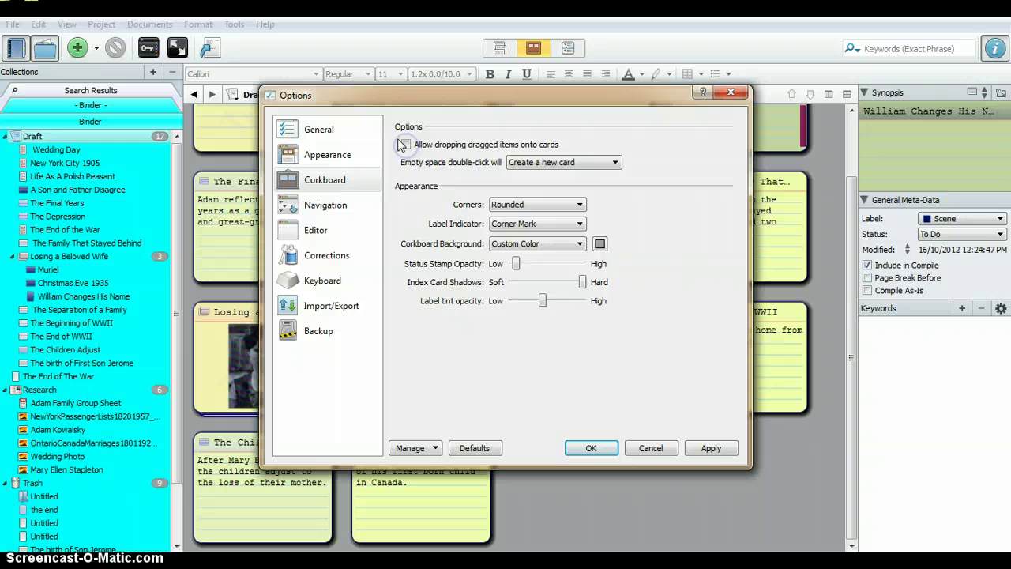
click(713, 449)
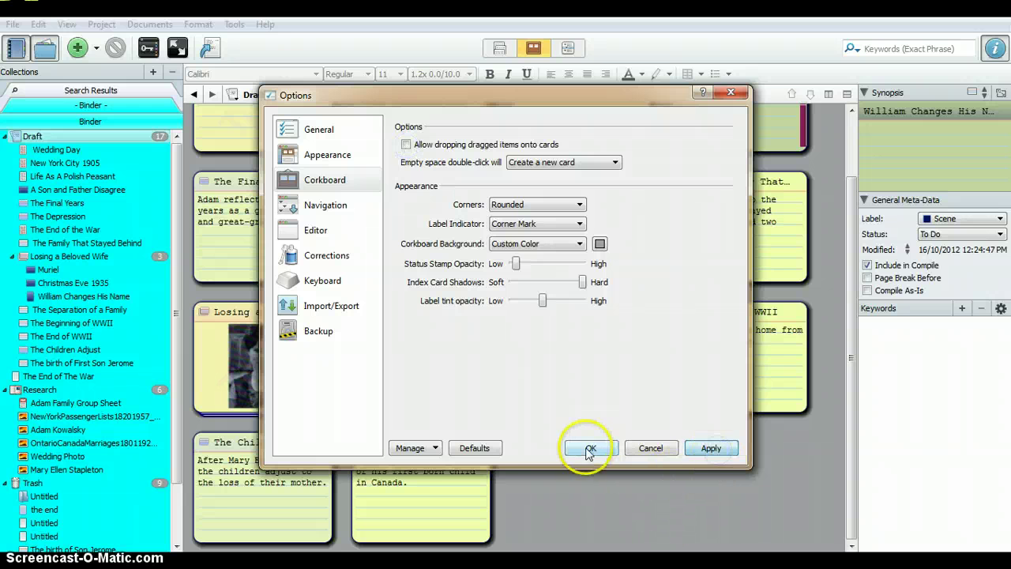
click(721, 448)
click(591, 448)
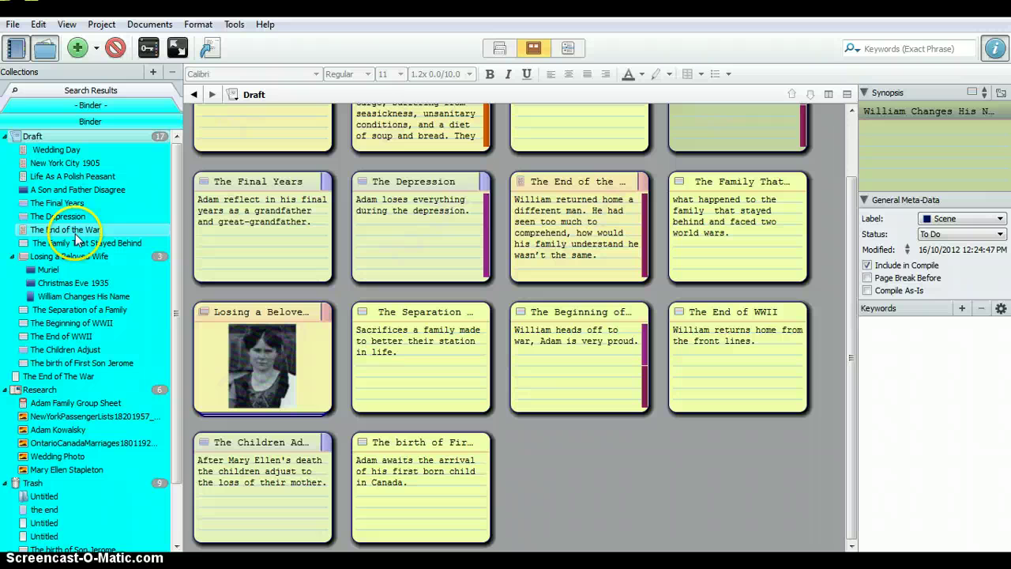
Move the youngest daughter's document out of Losing a Beloved Wife in the binder and nest it back after Christmas Eve 1935.
mouse_move(46, 275)
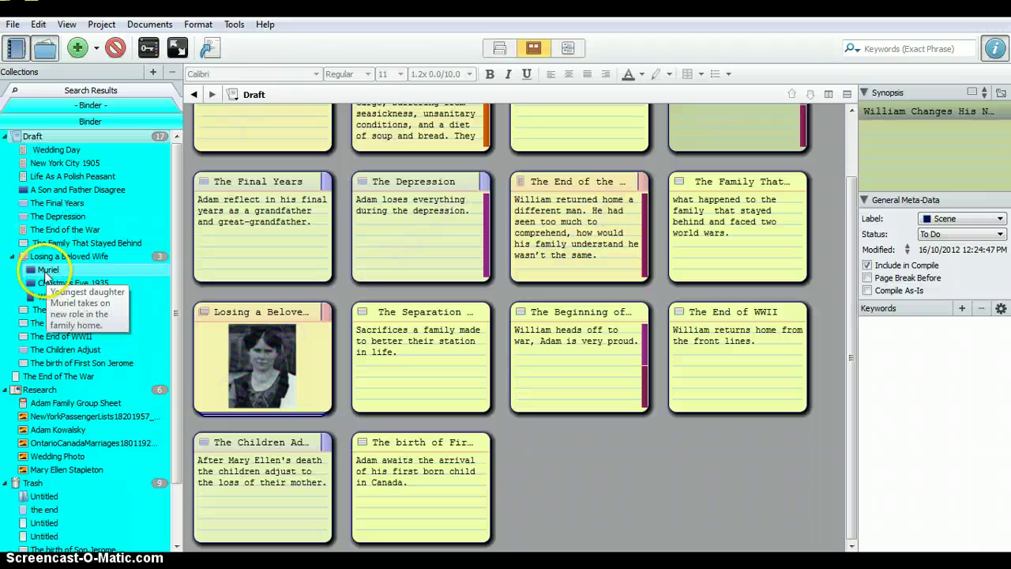
click(46, 272)
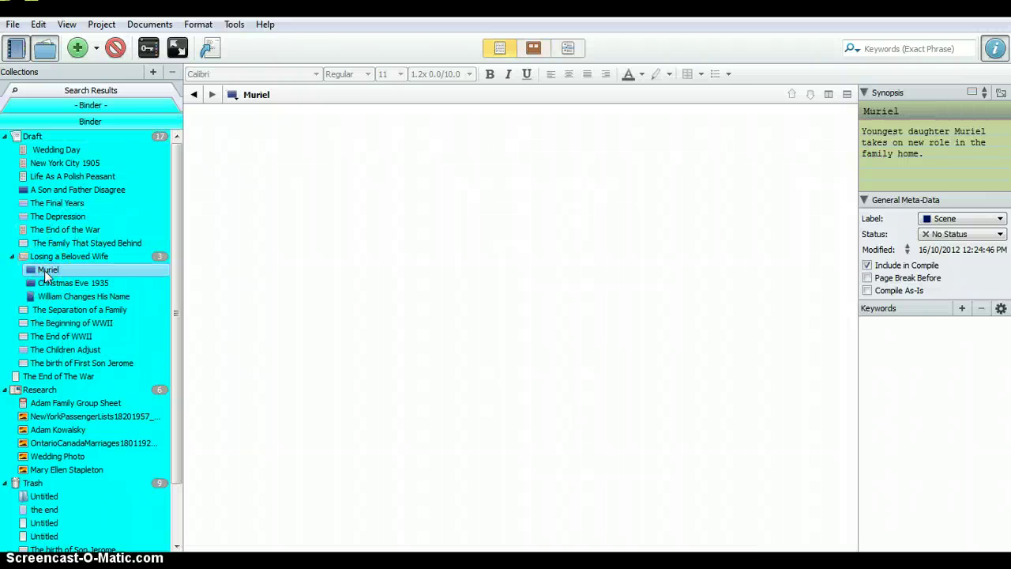
drag(46, 272, 44, 255)
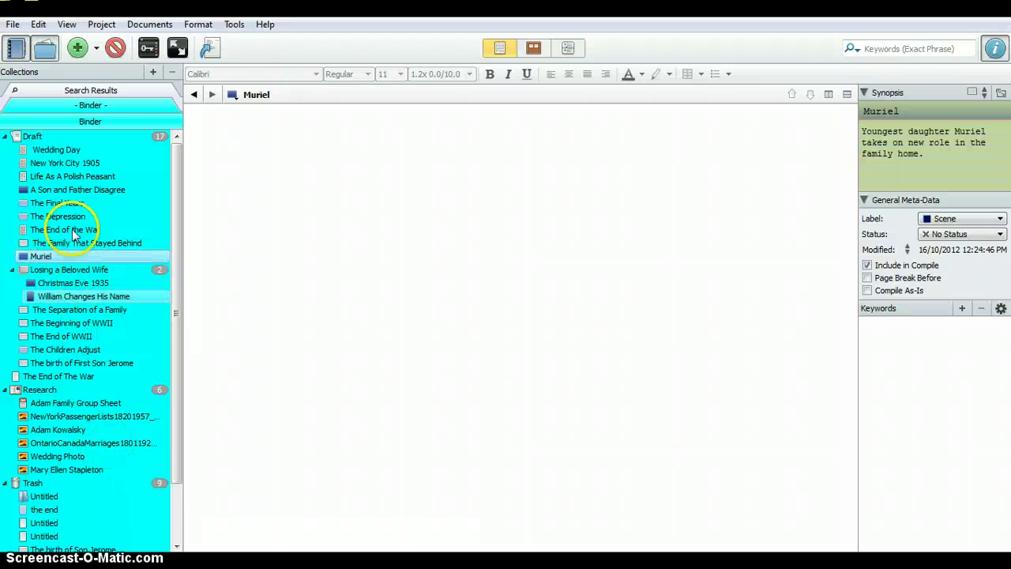
mouse_move(56, 260)
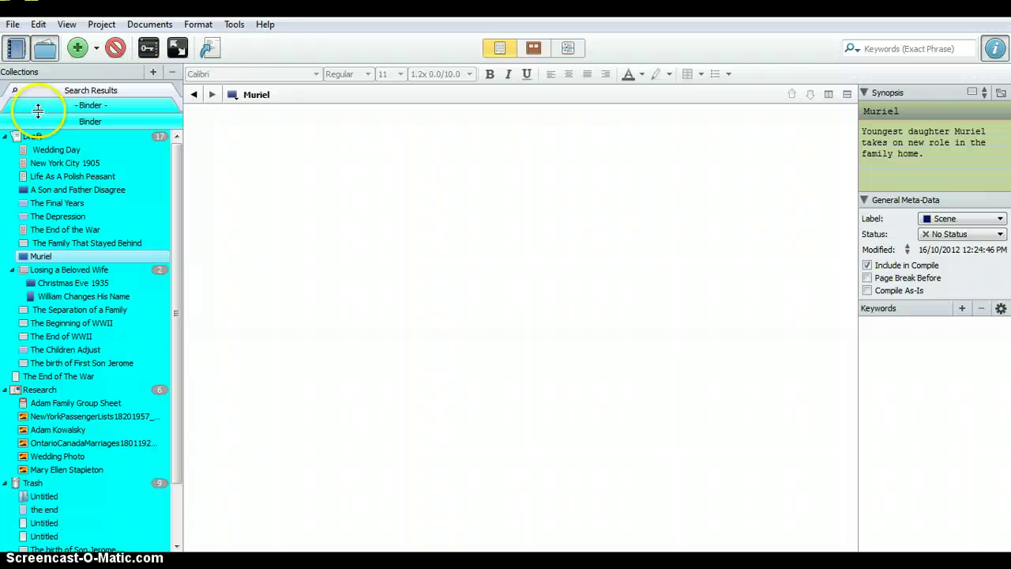
mouse_move(46, 283)
drag(40, 256, 45, 293)
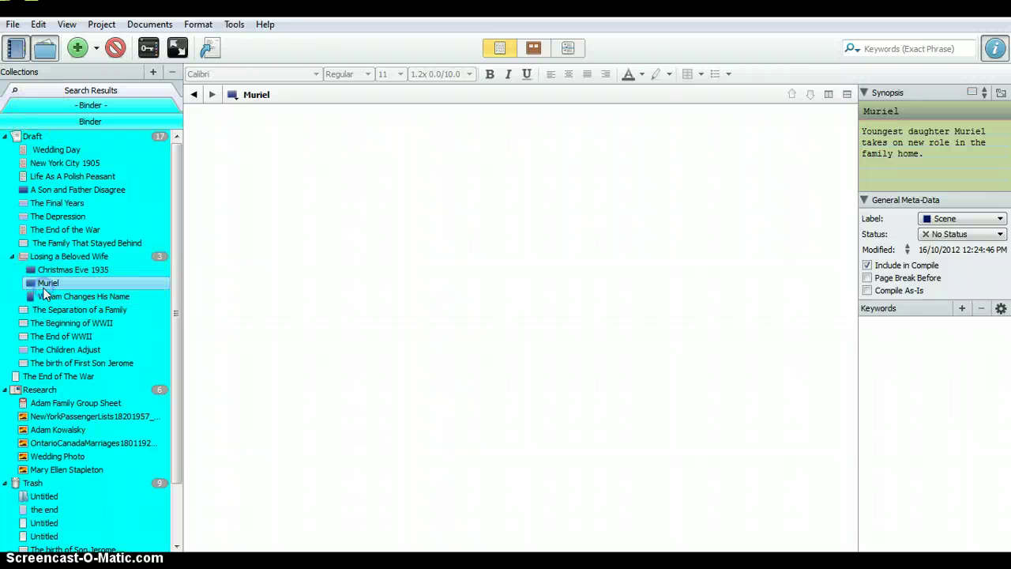
View the cards nested under Losing a Beloved Wife on a corkboard and return to the Draft corkboard.
click(47, 256)
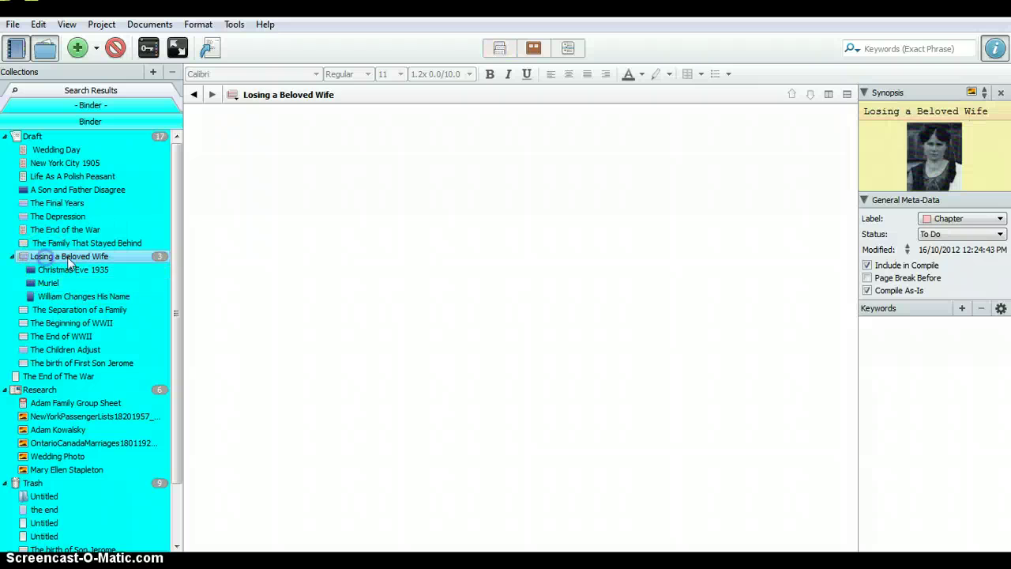
click(533, 48)
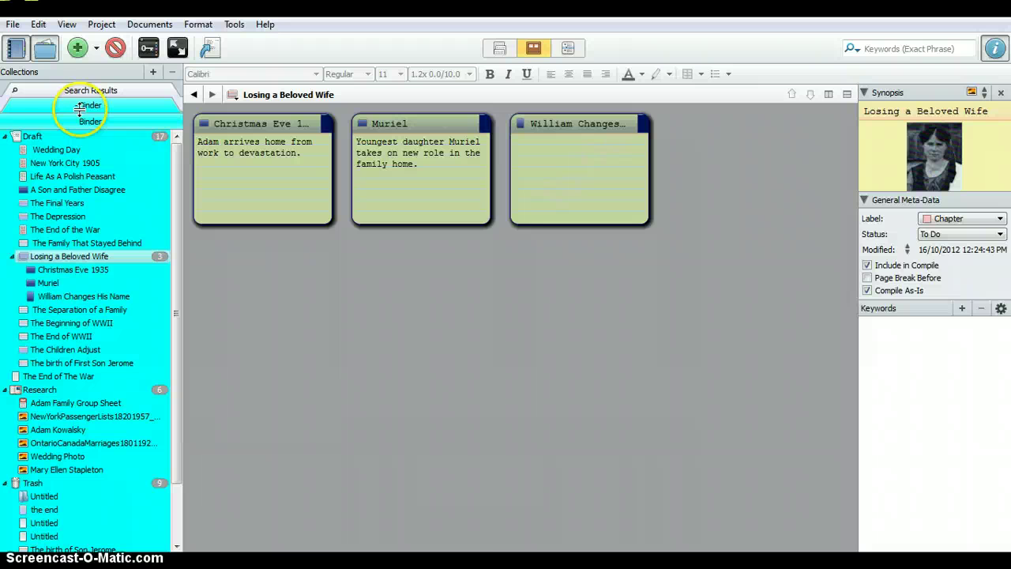
click(33, 136)
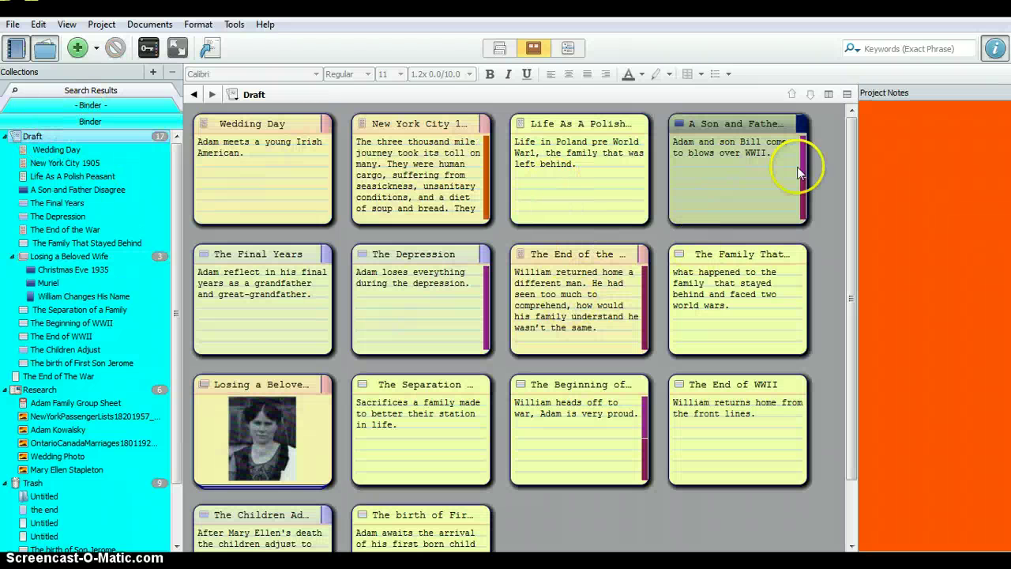
Split the editor horizontally so the Draft corkboard is shown in two stacked panes.
drag(852, 145, 833, 169)
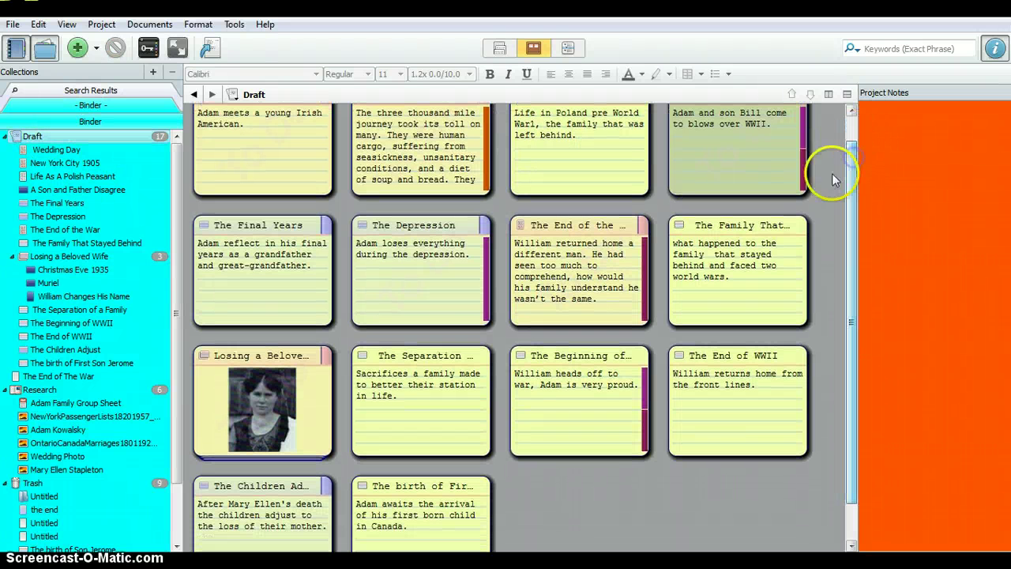
drag(858, 130, 841, 155)
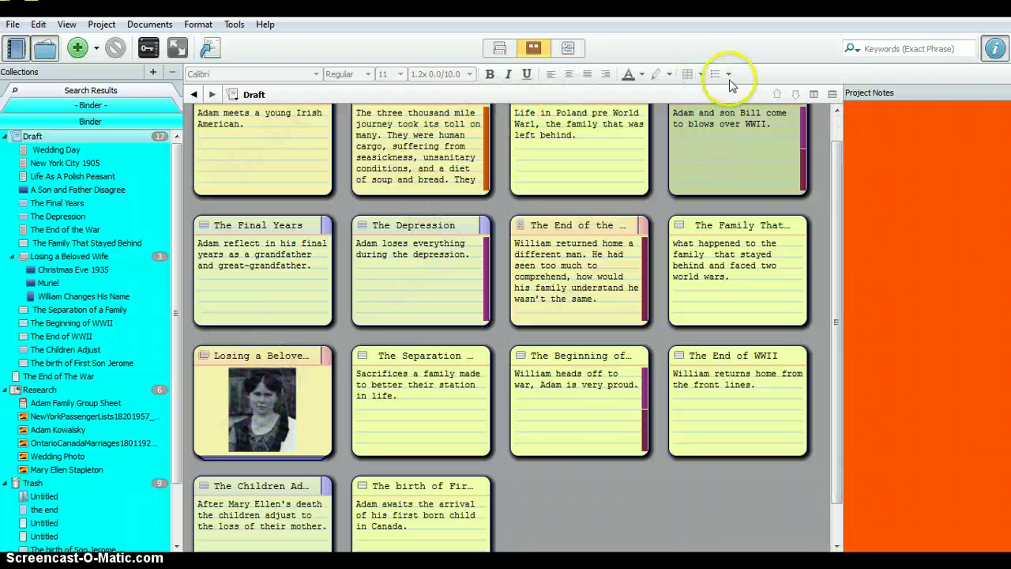
click(832, 94)
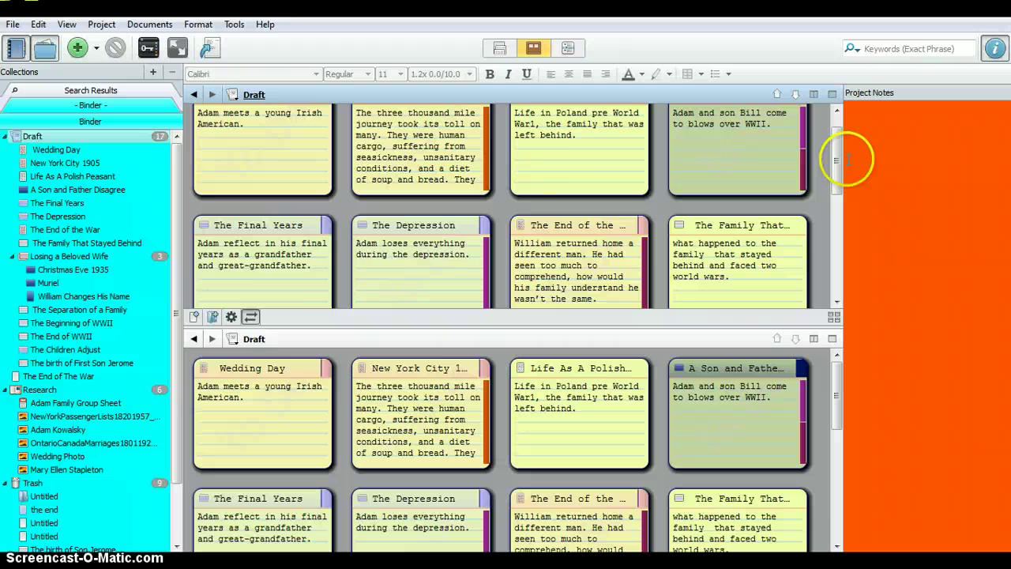
drag(840, 163, 835, 133)
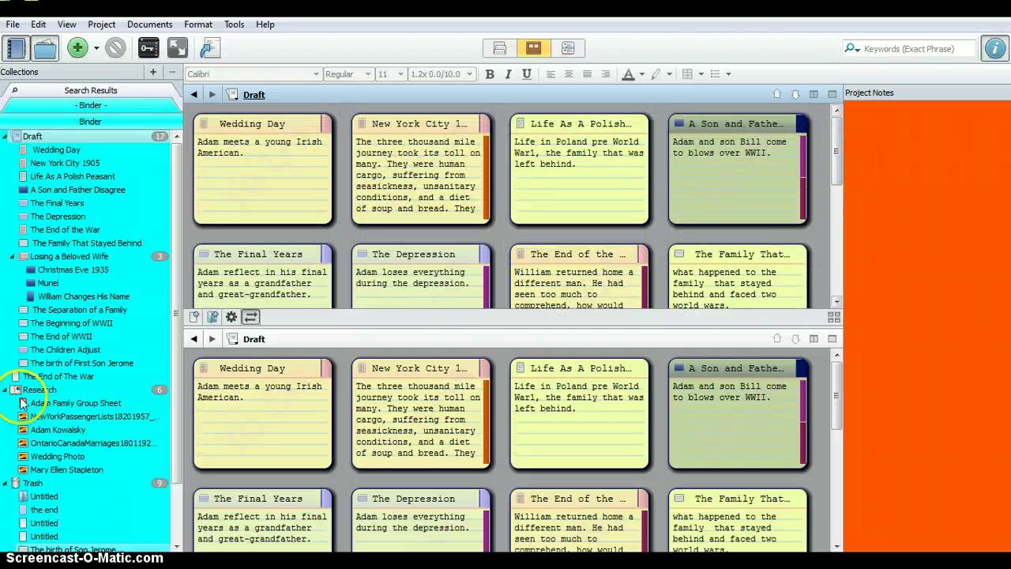
Show the cards nested under Losing a Beloved Wife as a corkboard in the second editor pane.
click(345, 375)
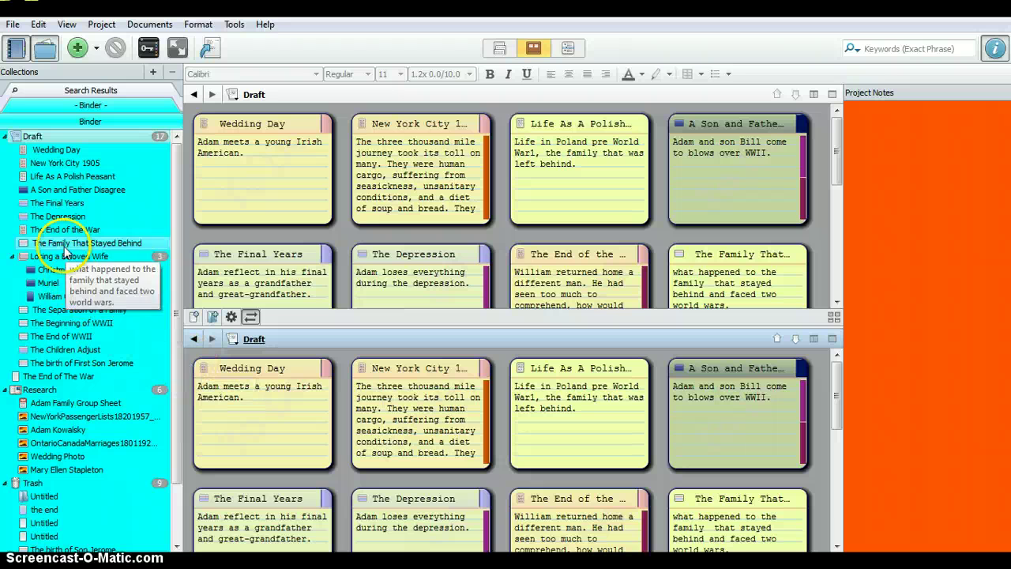
click(66, 256)
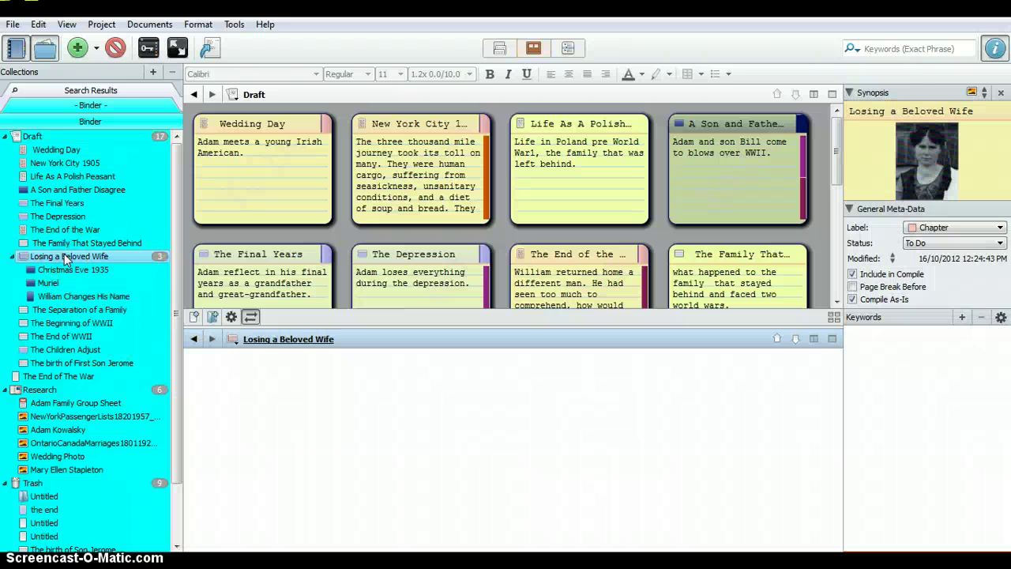
click(227, 422)
click(534, 48)
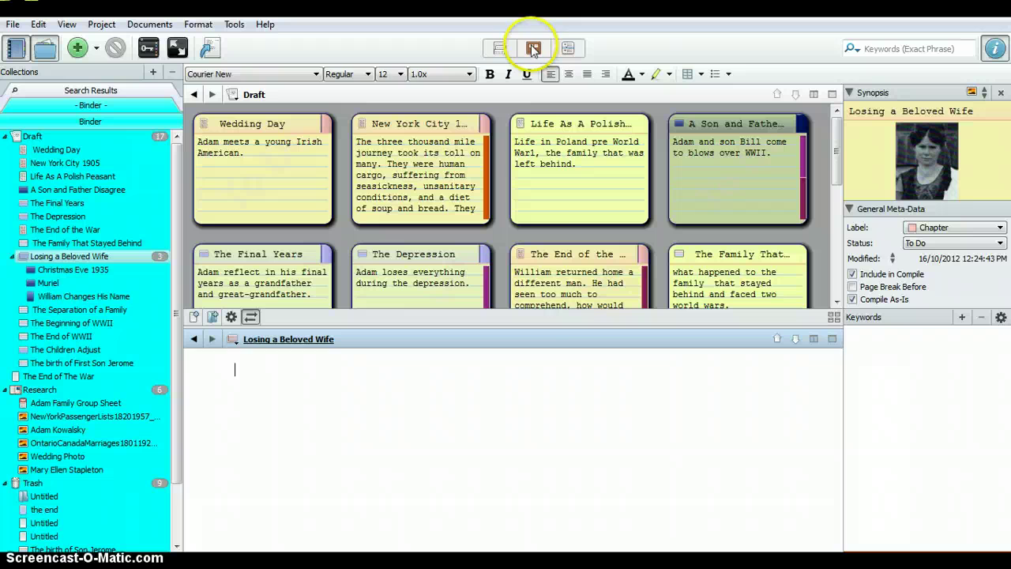
Select the Losing a Beloved Wife card on the Draft corkboard and remove the editor split.
click(830, 141)
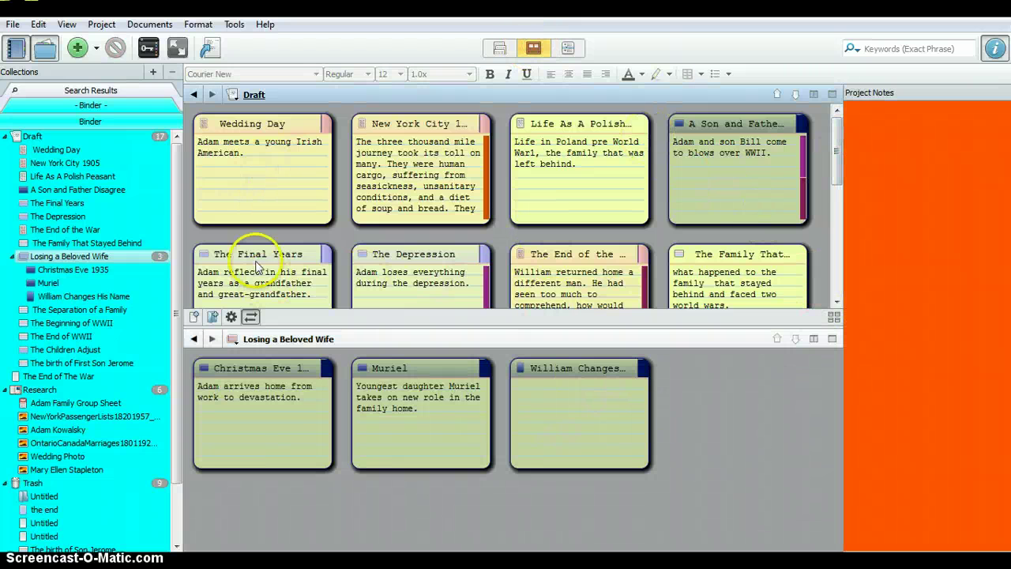
drag(834, 196, 835, 119)
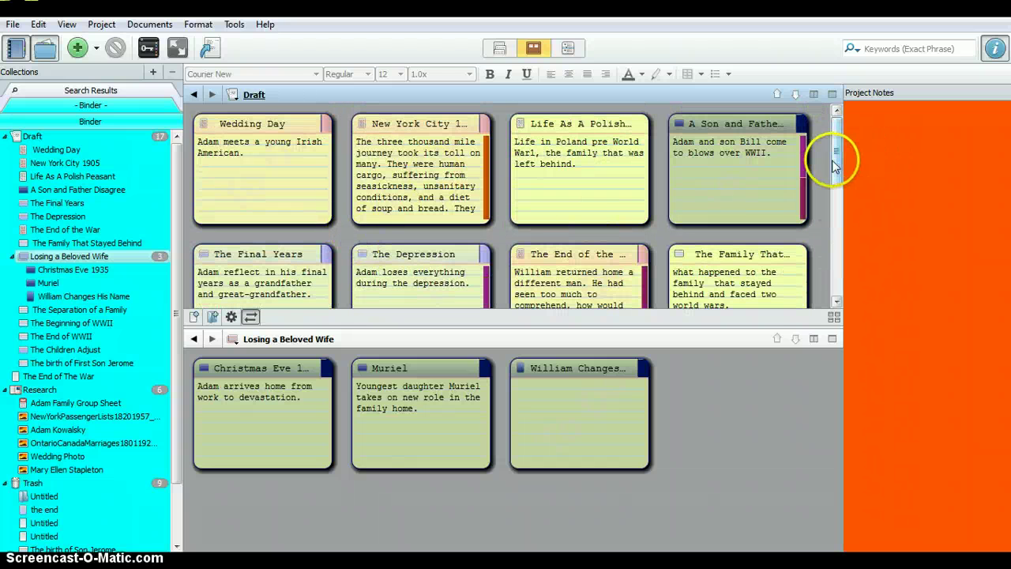
drag(837, 163, 794, 241)
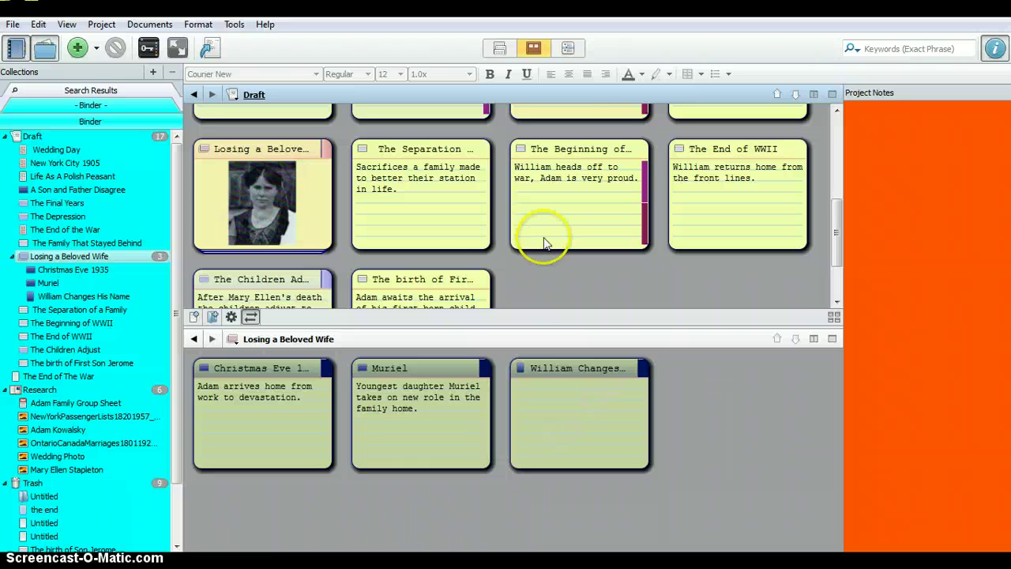
click(249, 196)
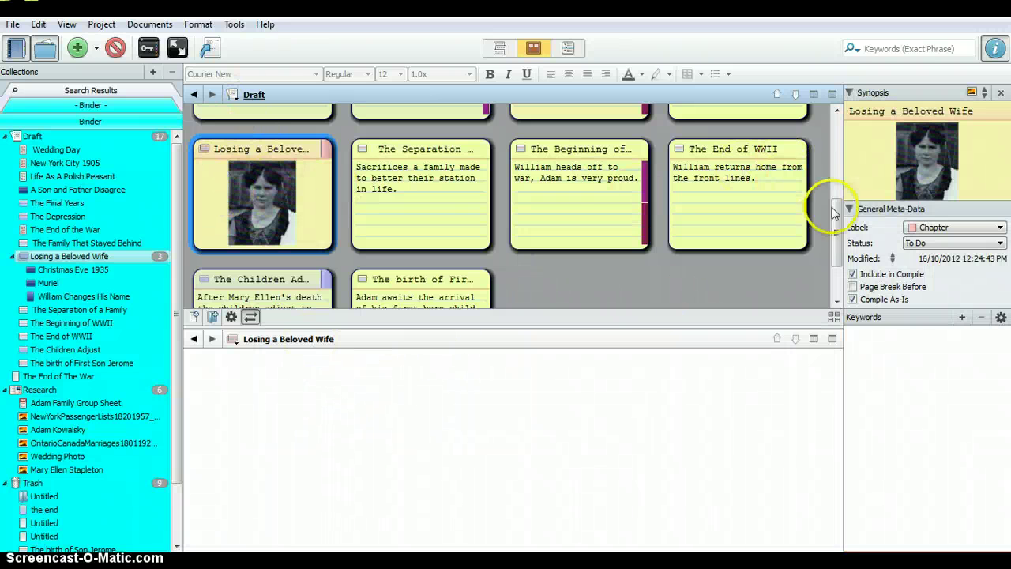
click(832, 94)
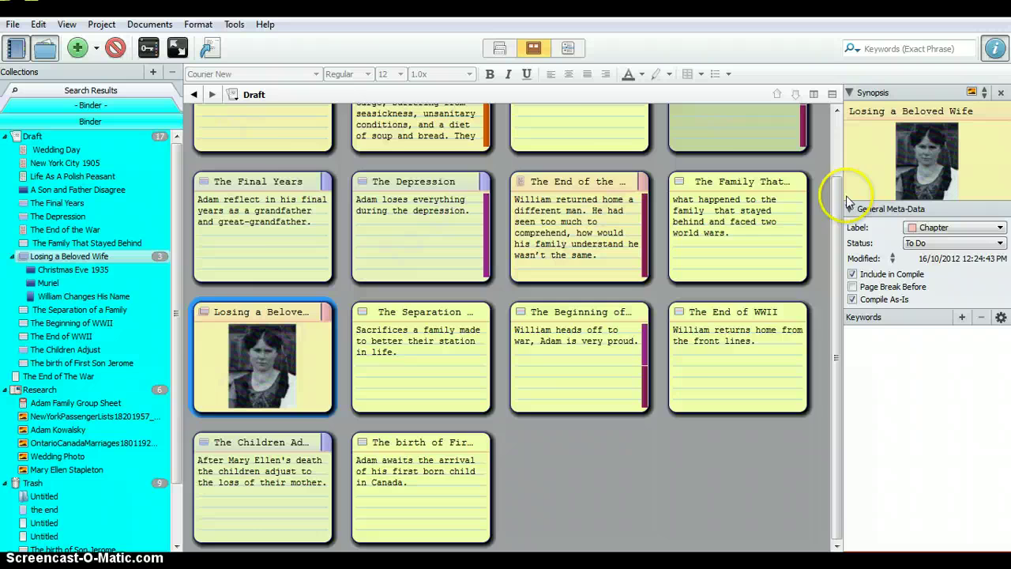
scroll(822, 197, up, 3)
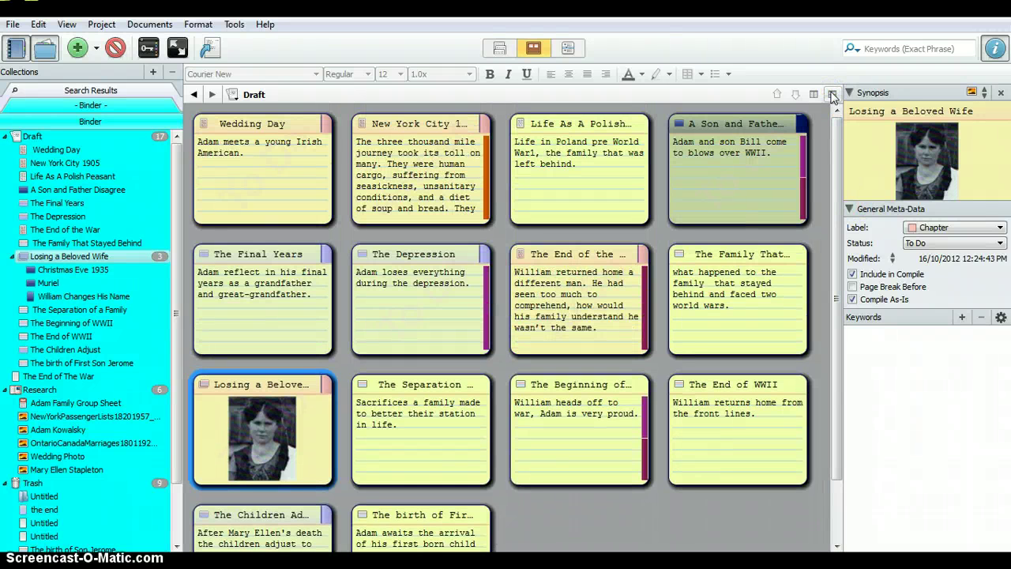